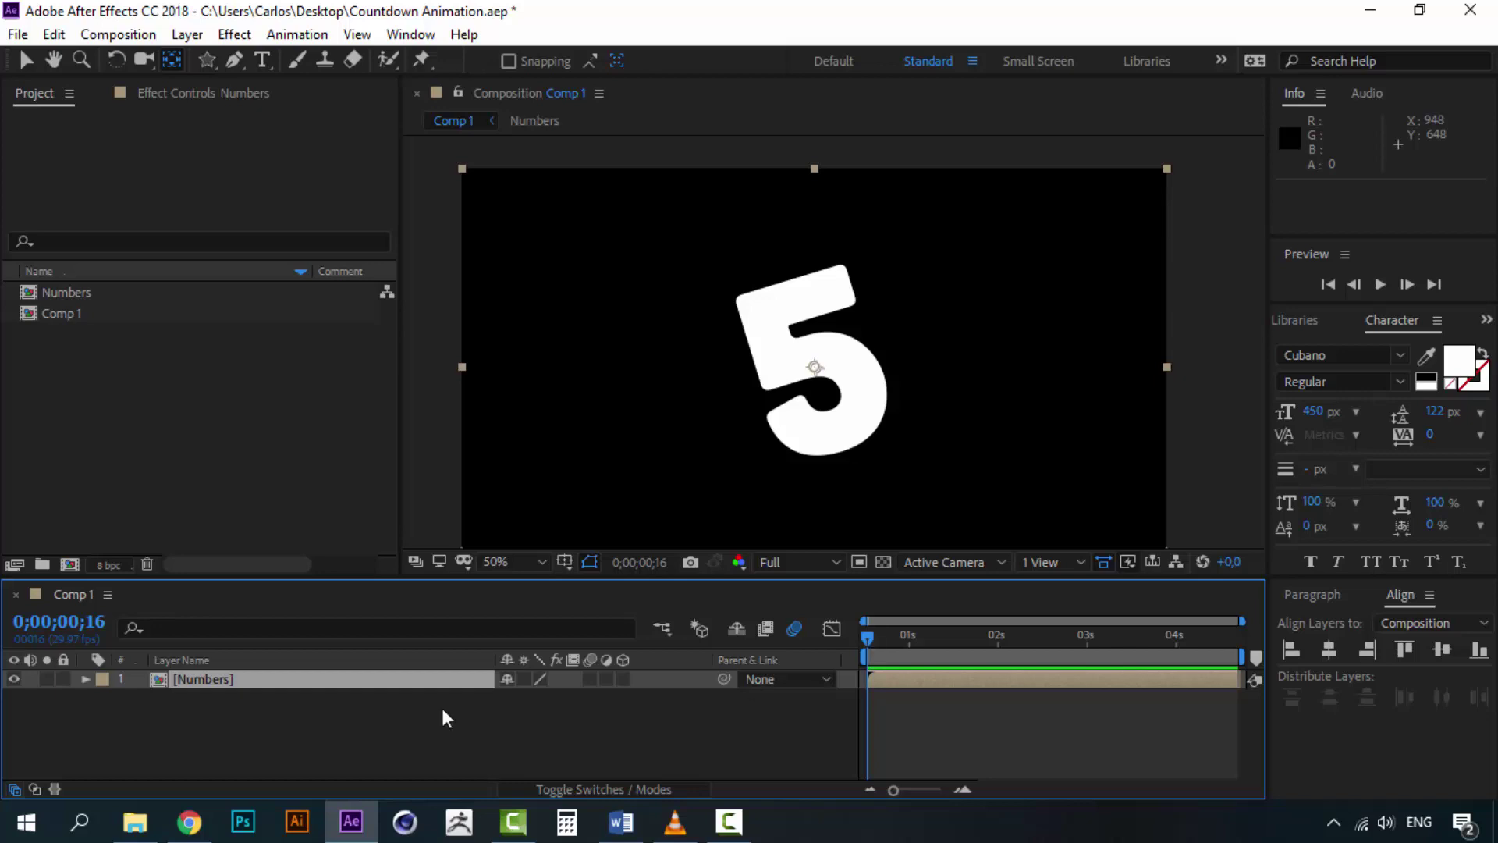
pyautogui.click(200, 689)
pyautogui.click(220, 687)
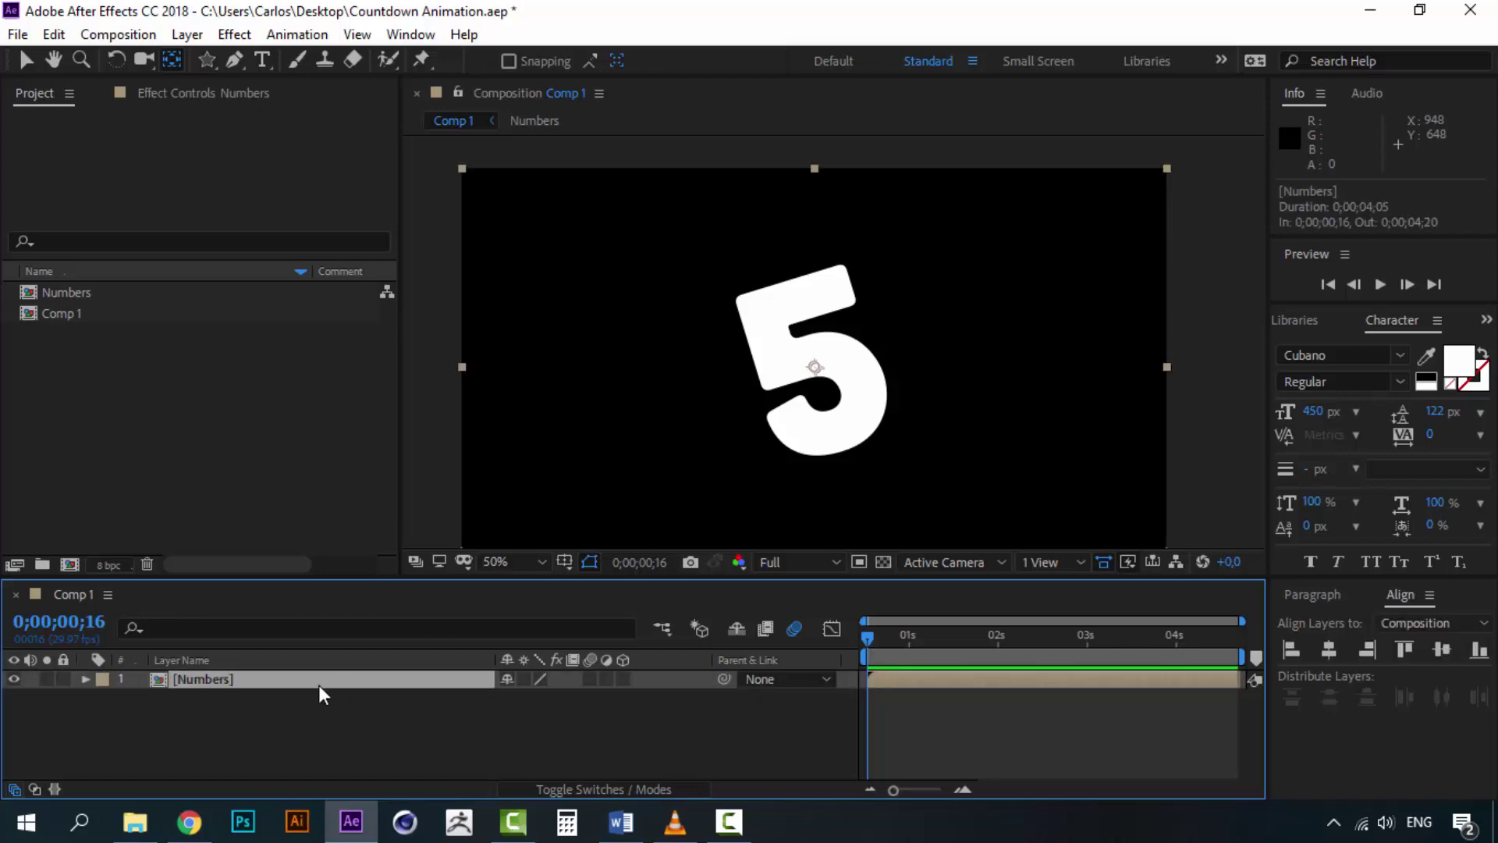
pyautogui.click(222, 698)
pyautogui.click(204, 677)
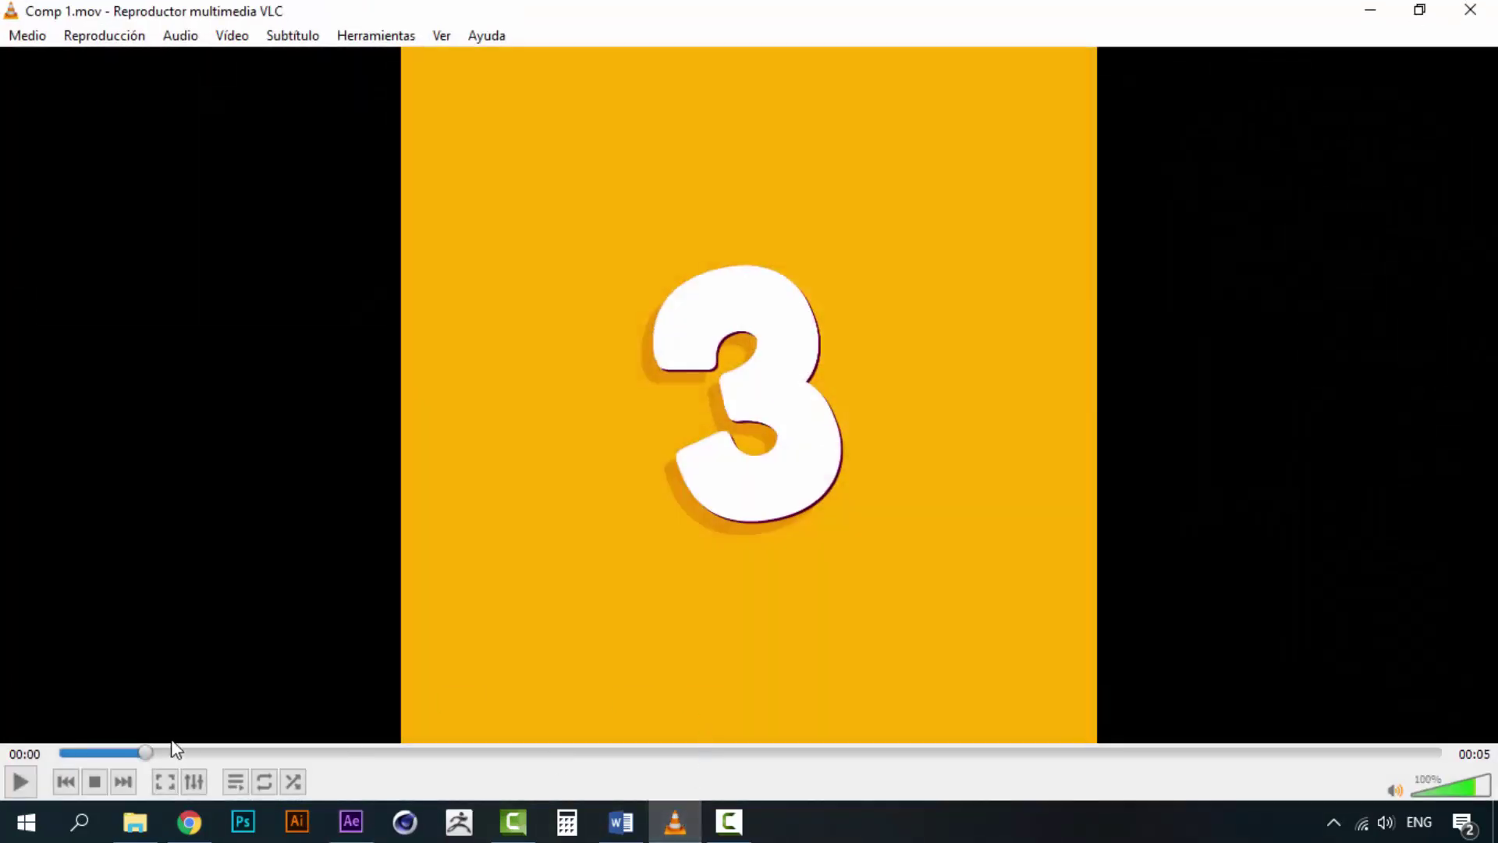
# - Play the reference countdown video Comp 1.mov in VLC and return to After Effects
pyautogui.click(20, 781)
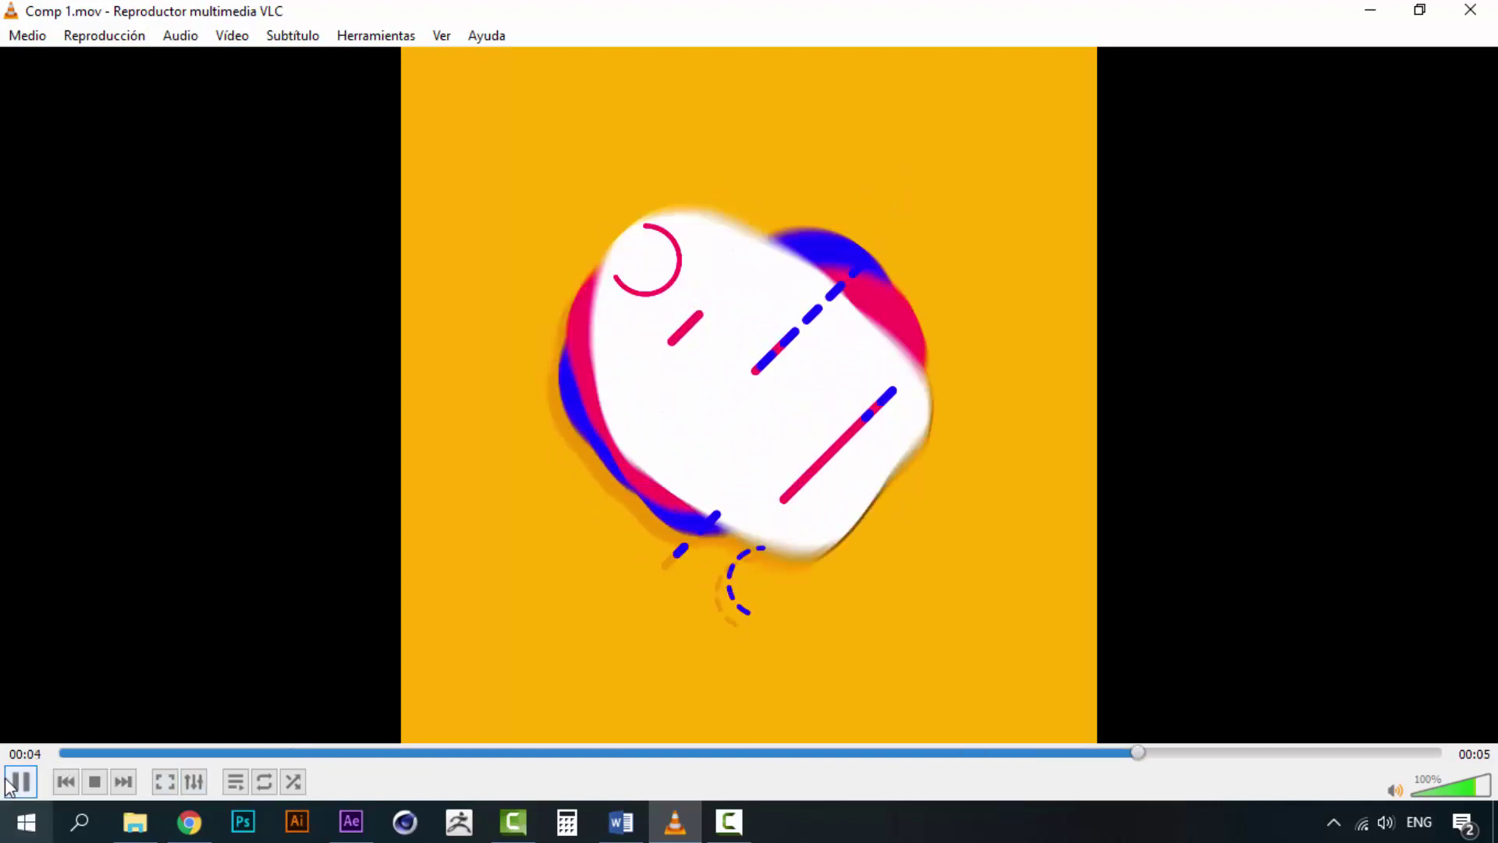
pyautogui.click(1370, 10)
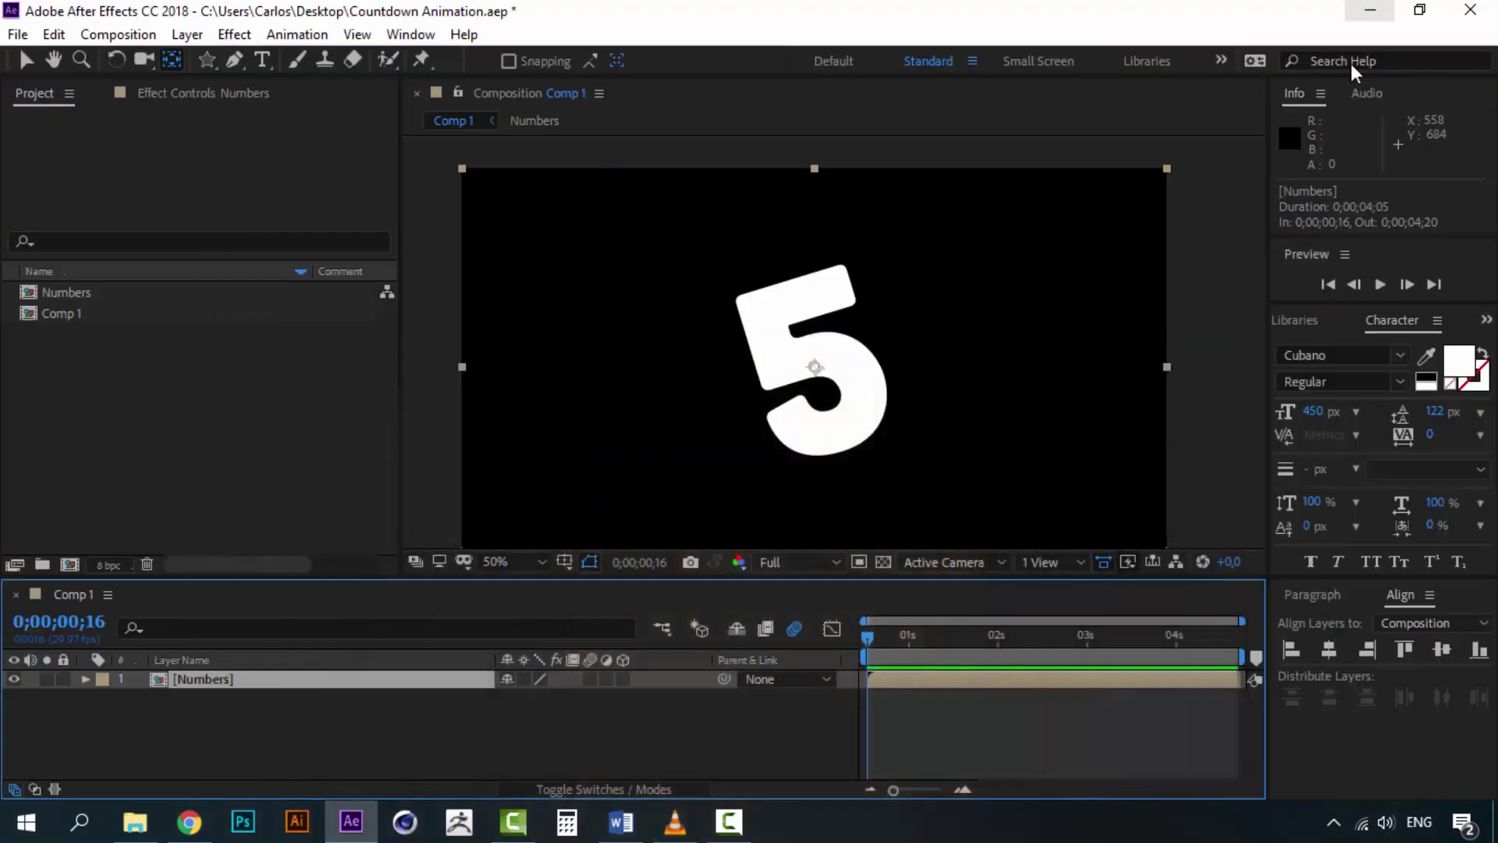
# - Duplicate the Numbers layer in Comp 1 and place the copy below the original in the layer stack
pyautogui.click(738, 741)
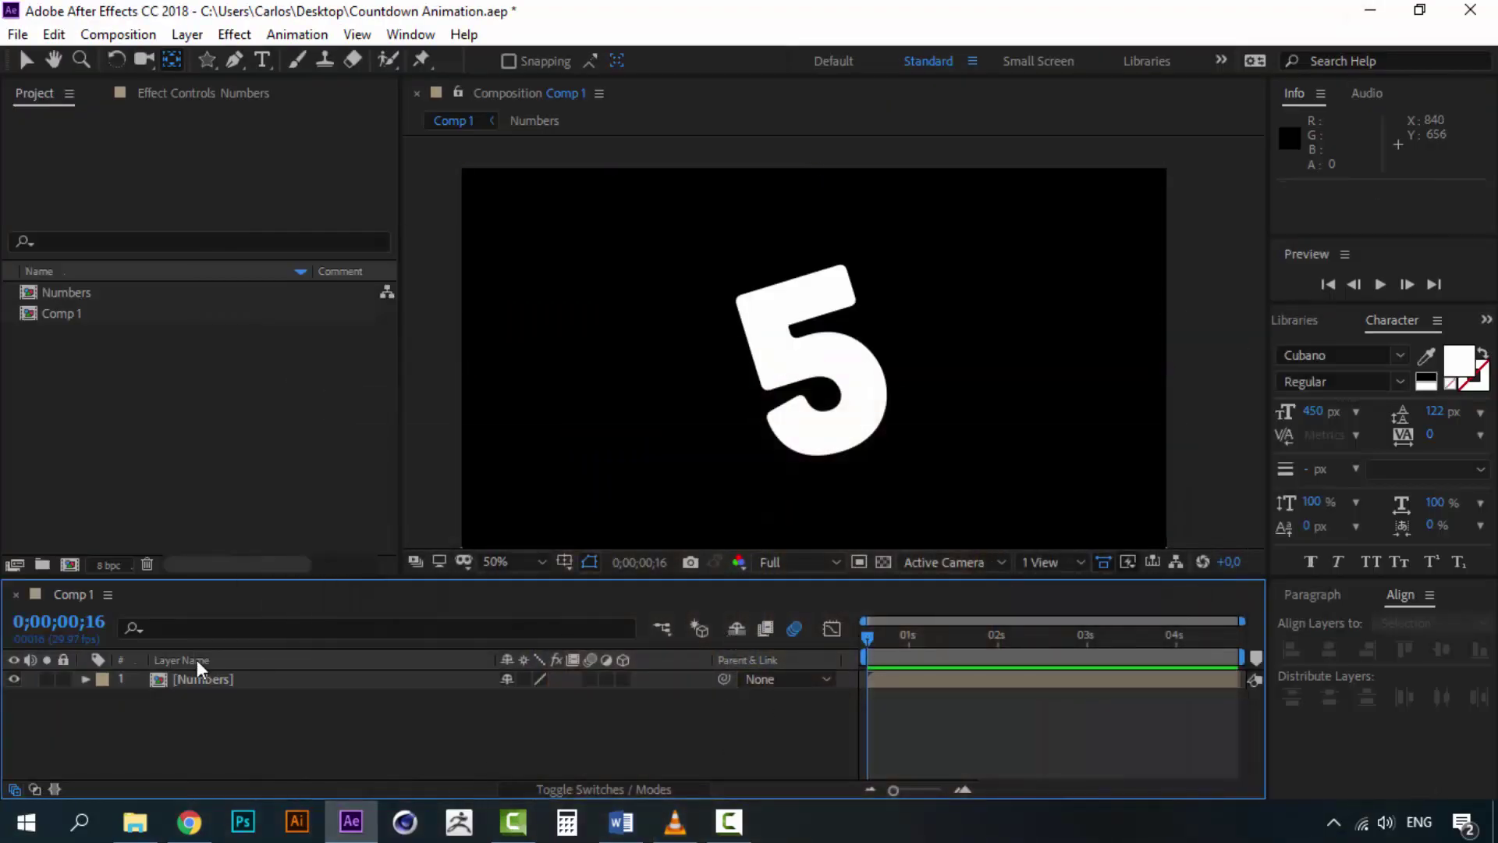
pyautogui.click(200, 681)
pyautogui.click(200, 763)
pyautogui.click(196, 683)
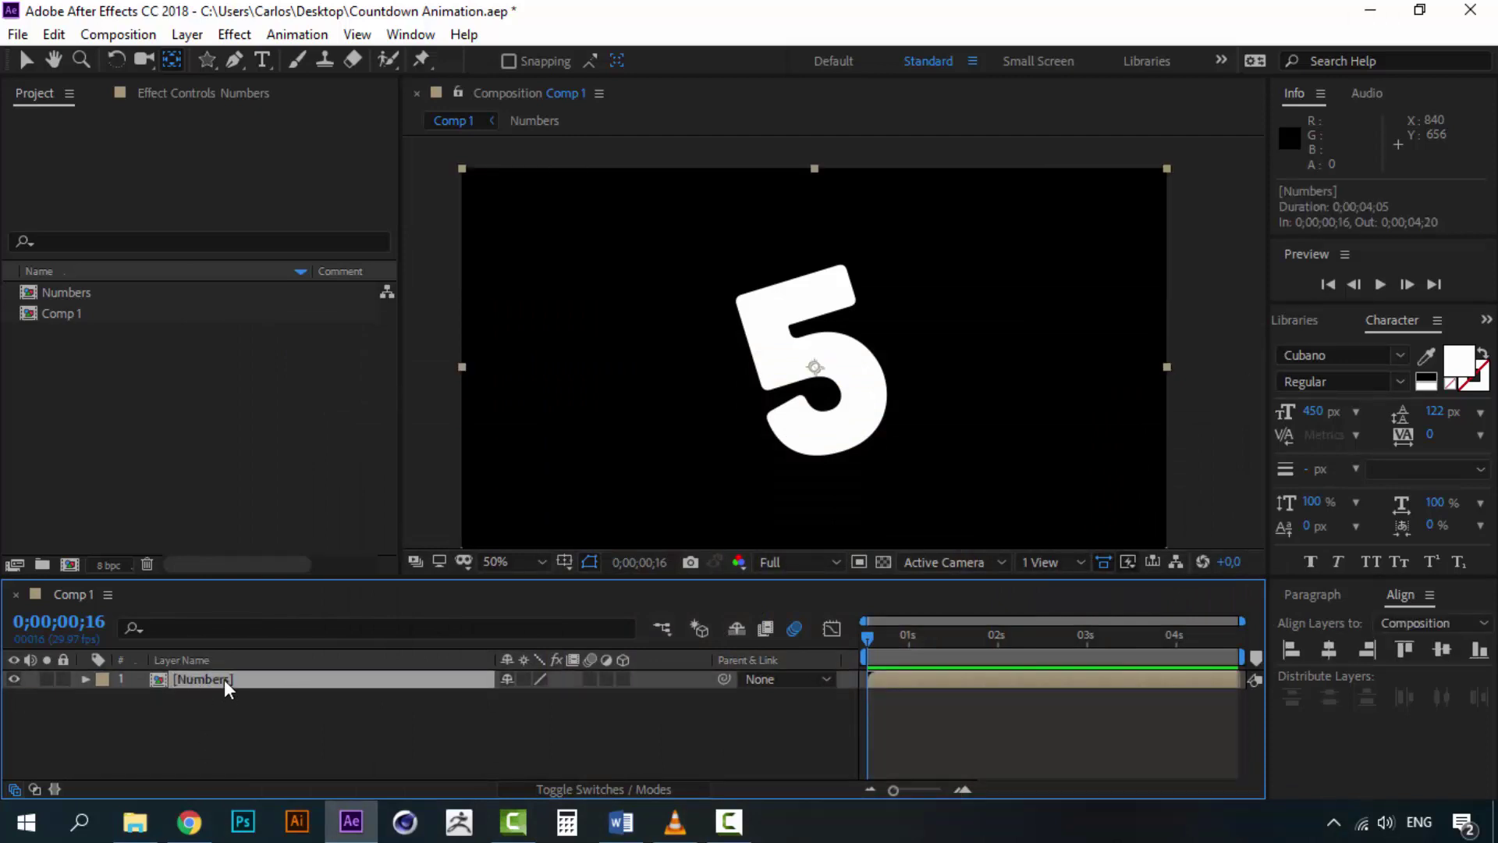
pyautogui.hotkey('ctrl', 'd')
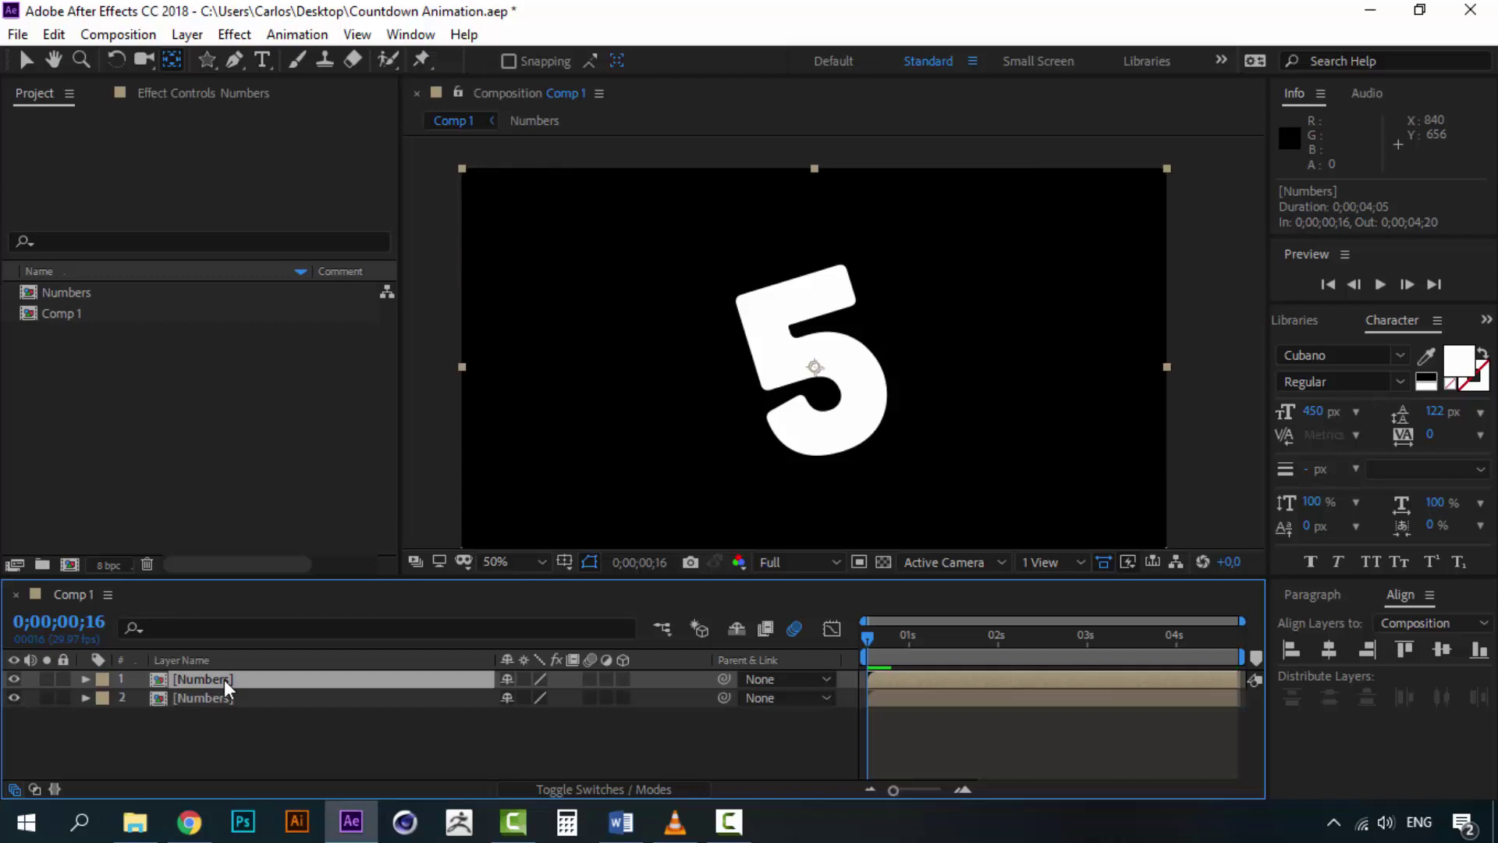
pyautogui.moveTo(217, 681); pyautogui.dragTo(217, 722)
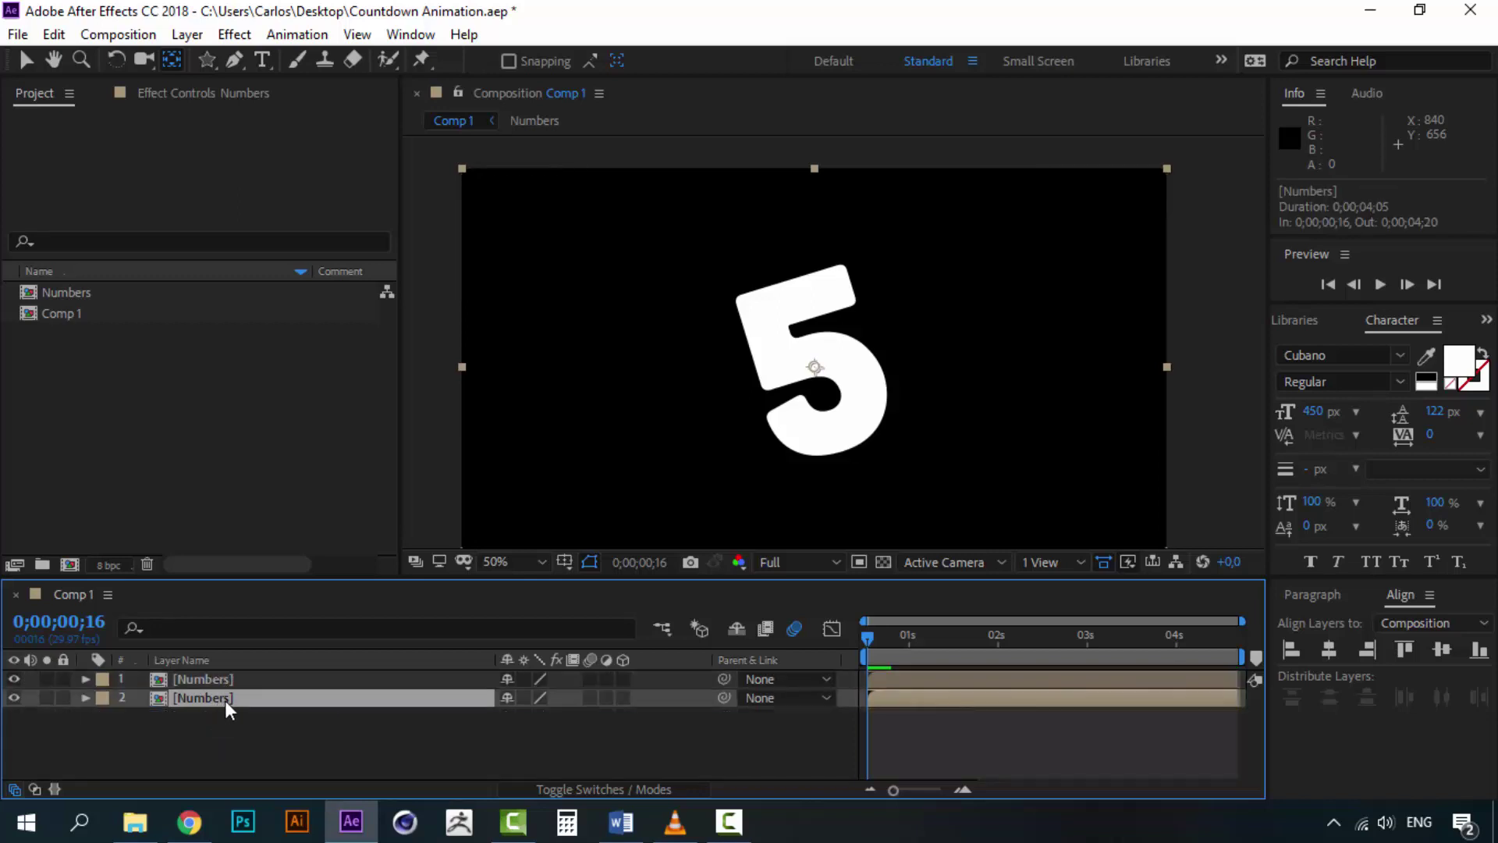
# - Rename the lower Numbers layer as Magenta shadow
pyautogui.rightClick(225, 700)
pyautogui.click(283, 683)
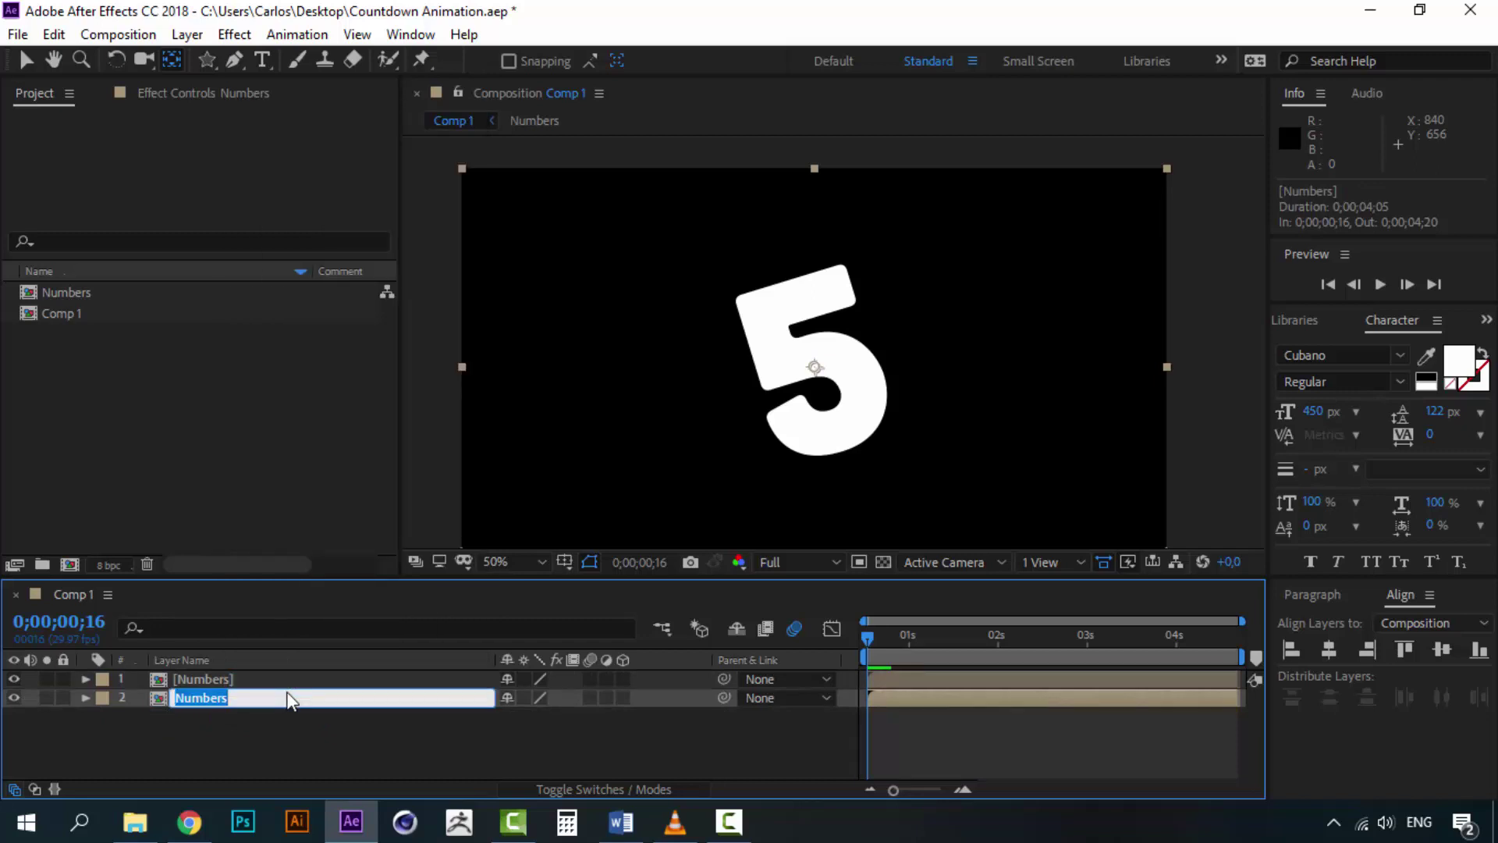
pyautogui.rightClick(207, 691)
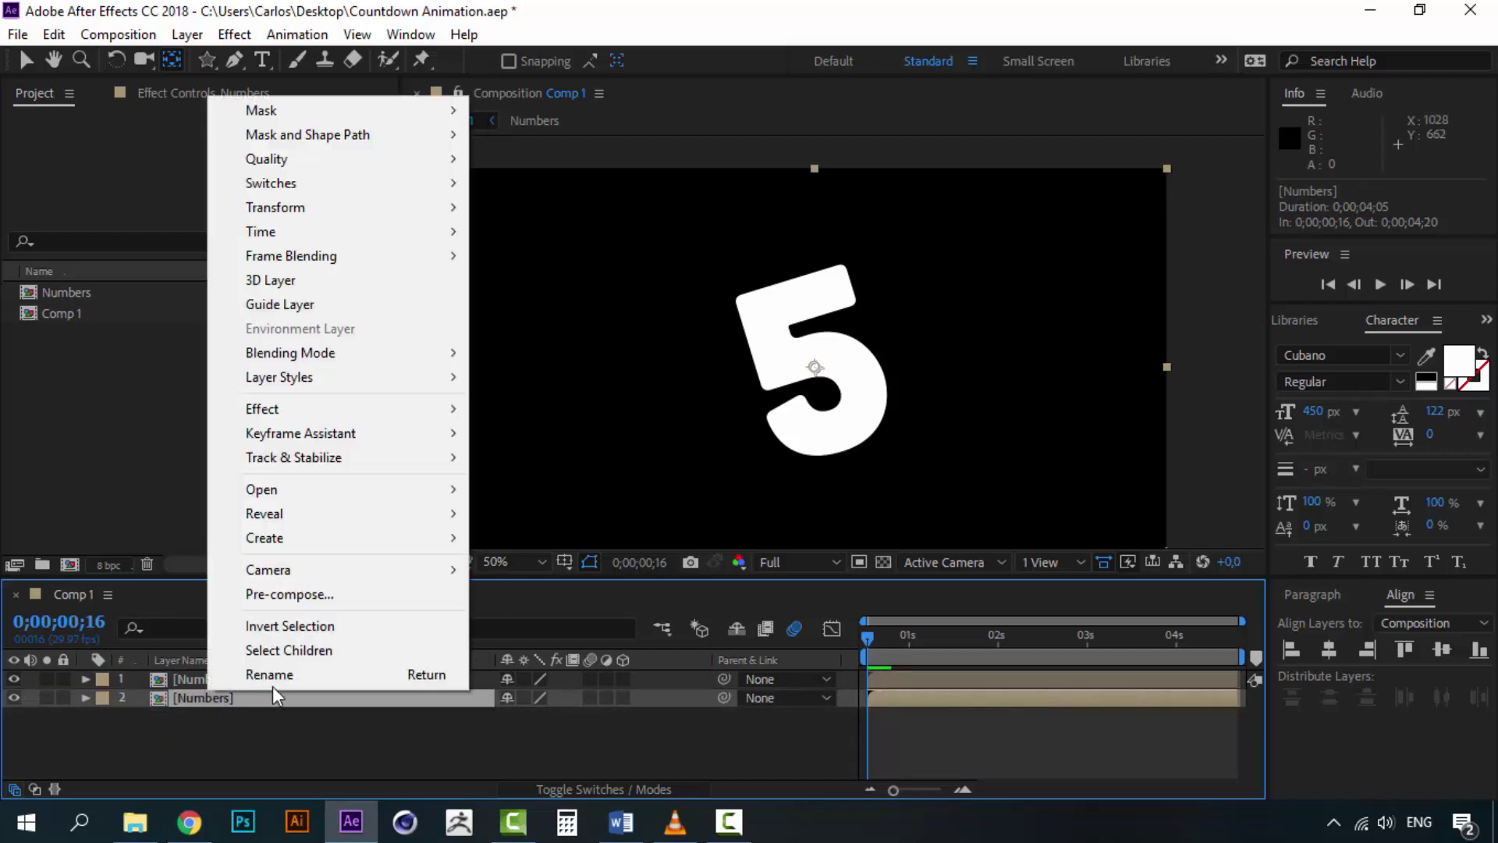
pyautogui.click(300, 672)
pyautogui.write('Magenta')
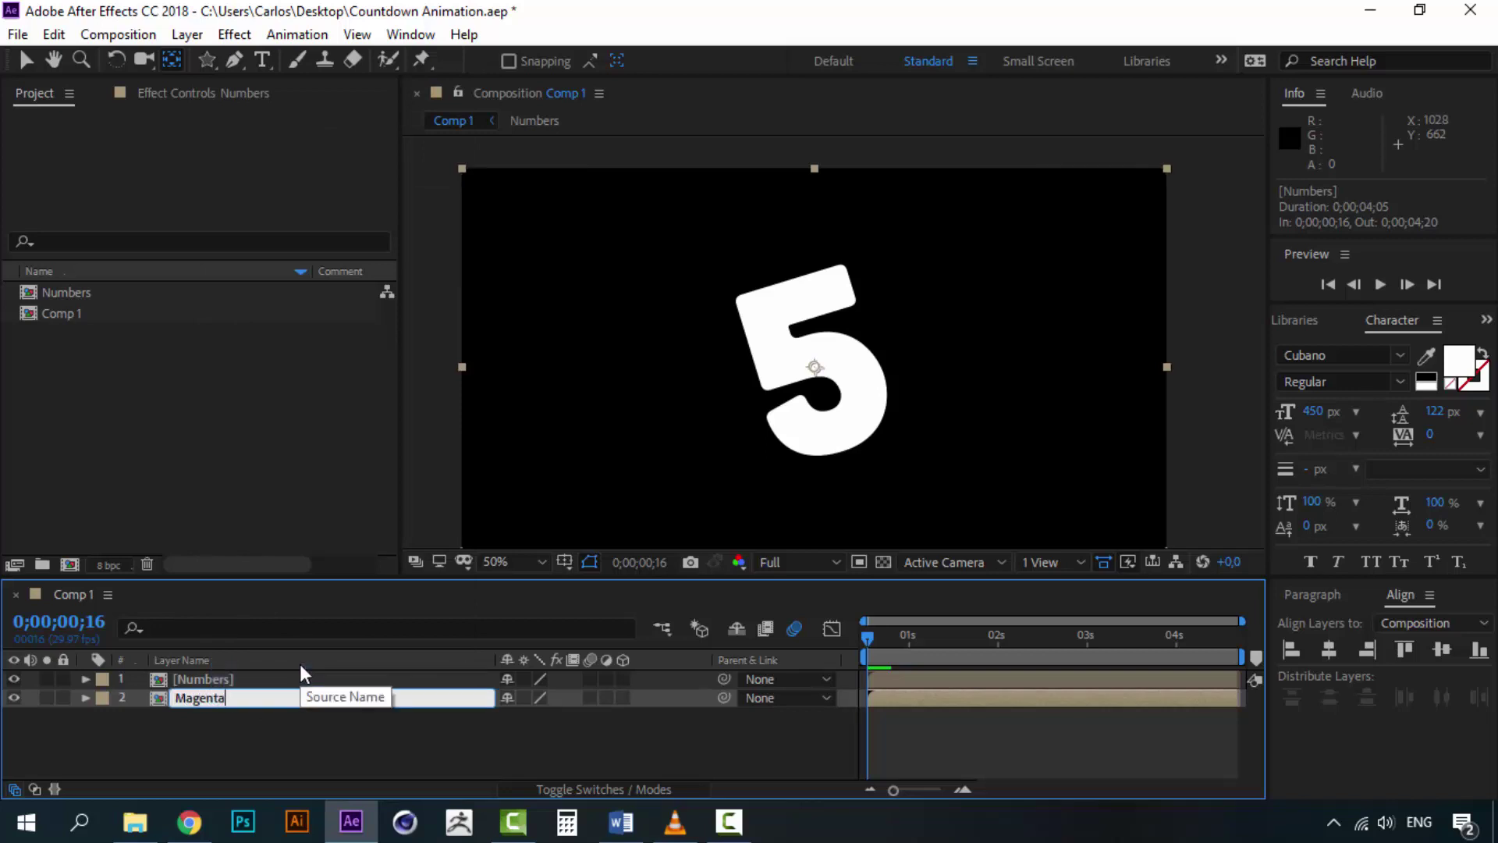
pyautogui.write(' shadow')
pyautogui.click(304, 758)
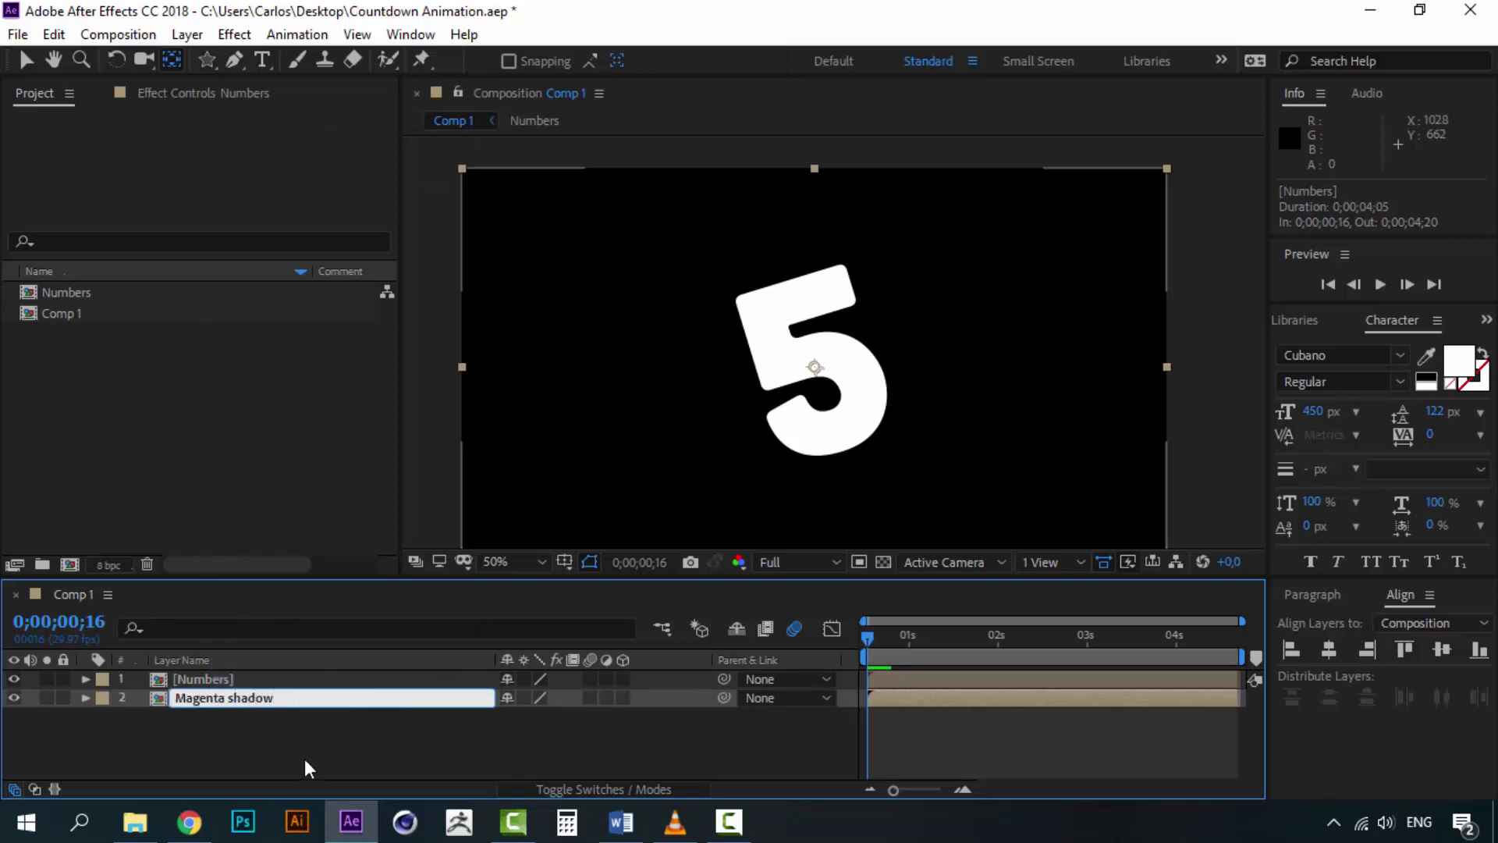
# - Hide the Numbers layer and apply the Fill effect to the Magenta shadow layer
pyautogui.click(250, 692)
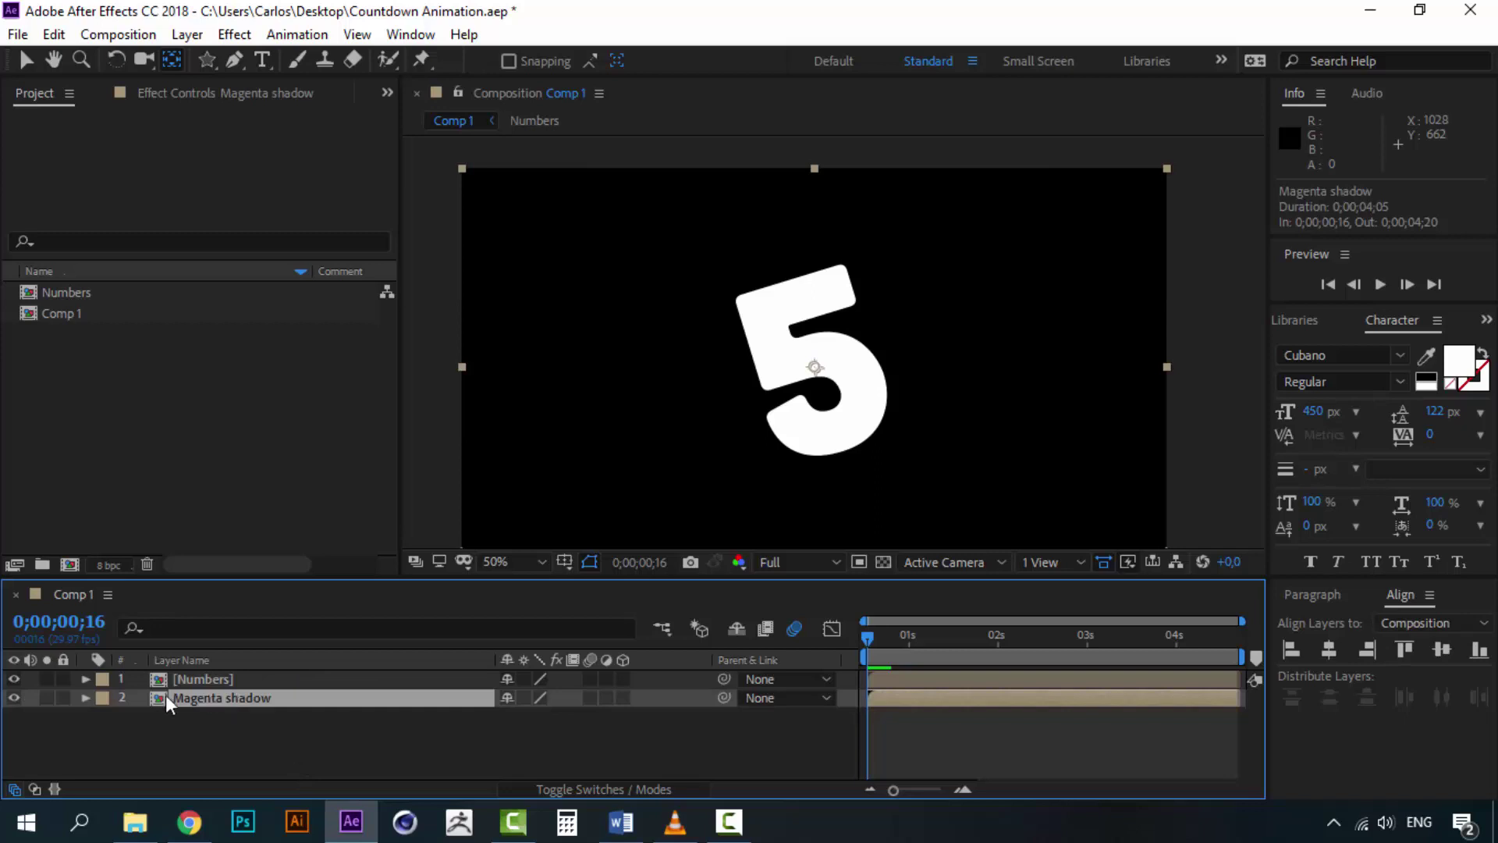
pyautogui.click(13, 679)
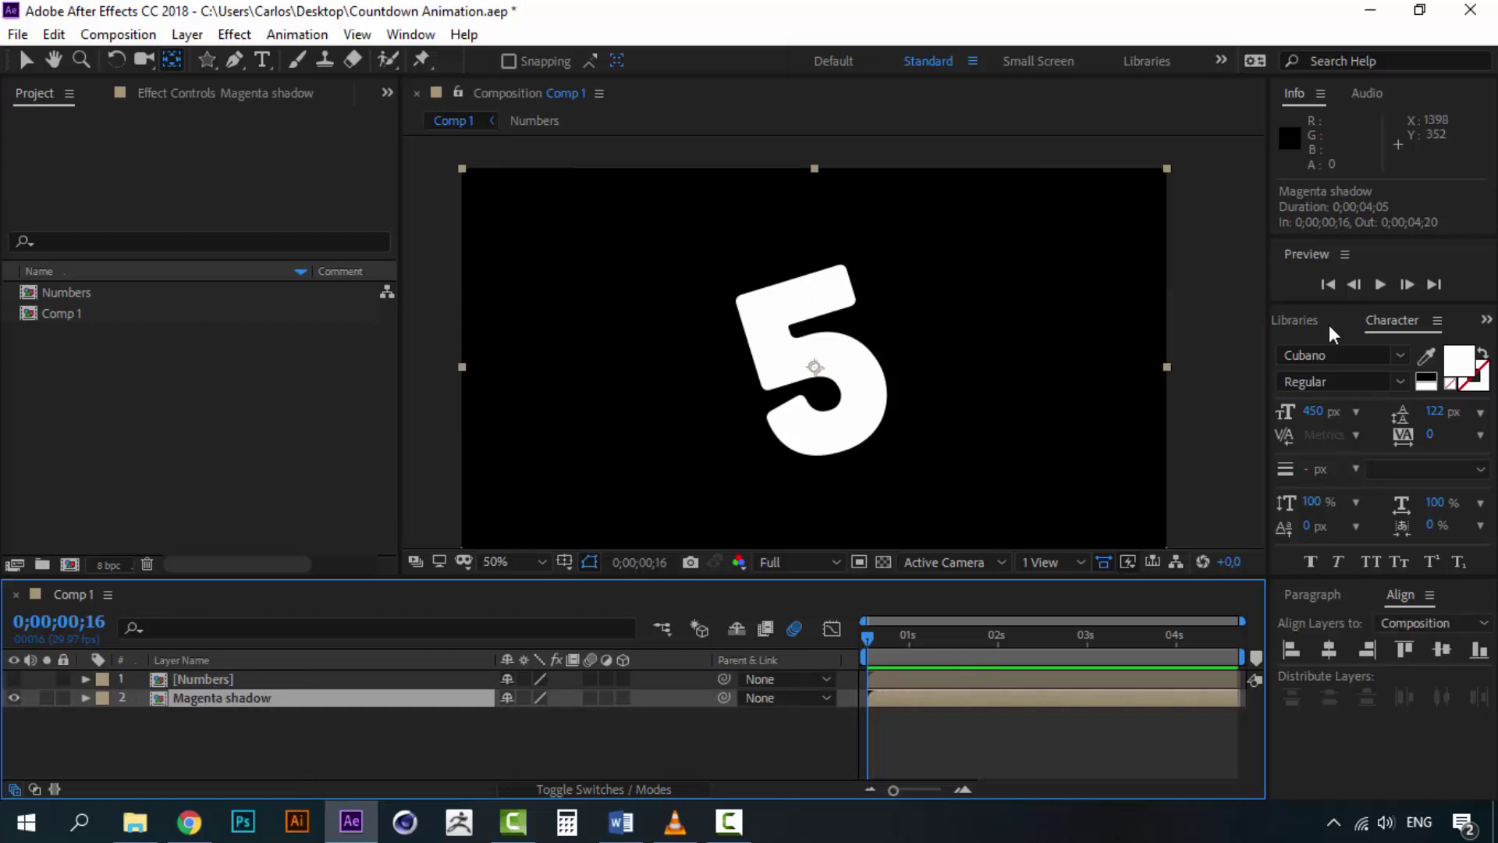
pyautogui.click(1486, 320)
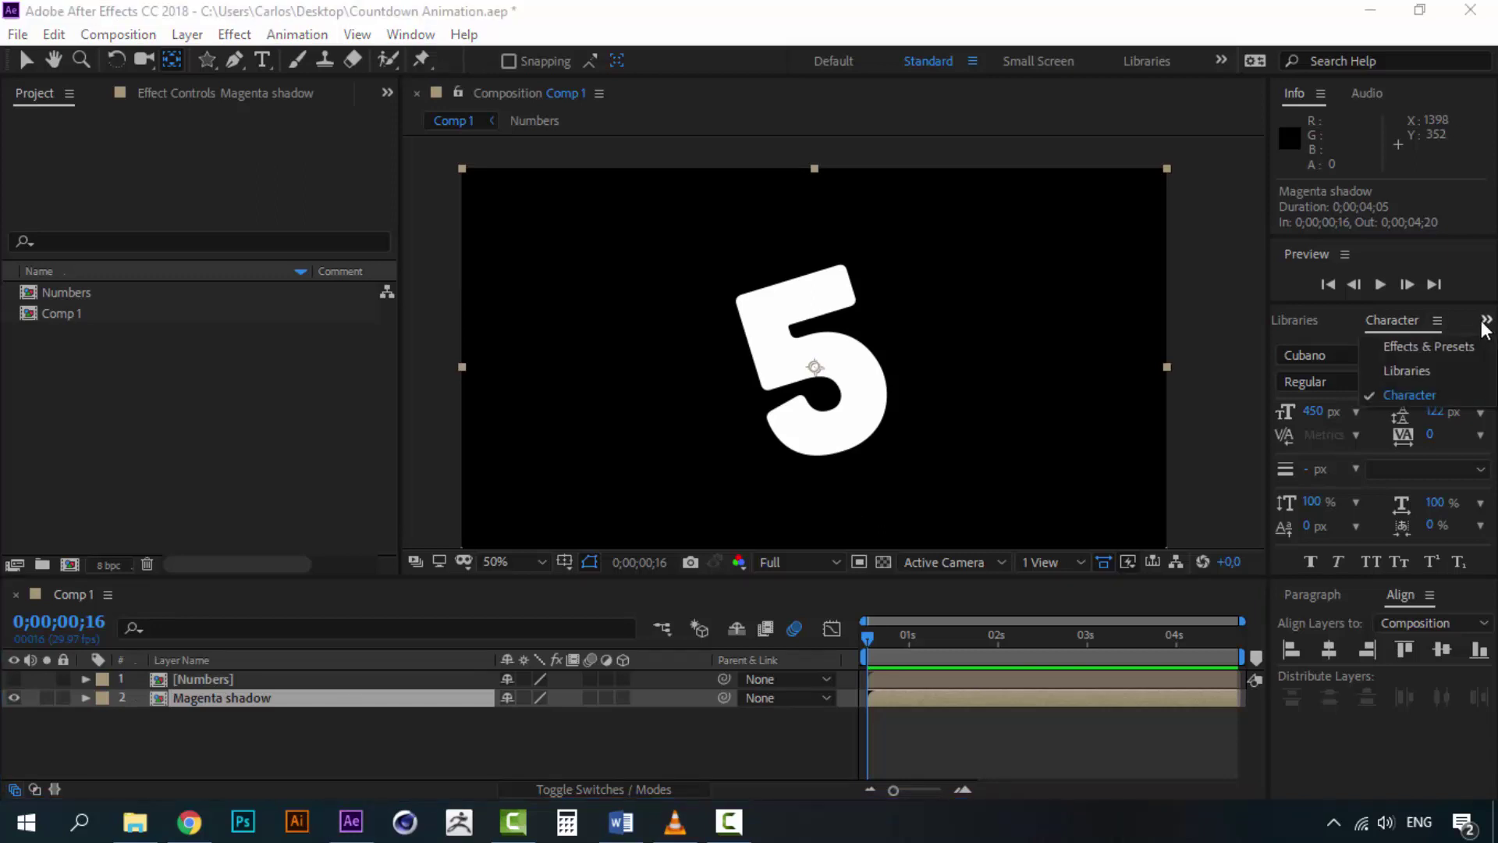
pyautogui.click(1439, 348)
pyautogui.click(1343, 346)
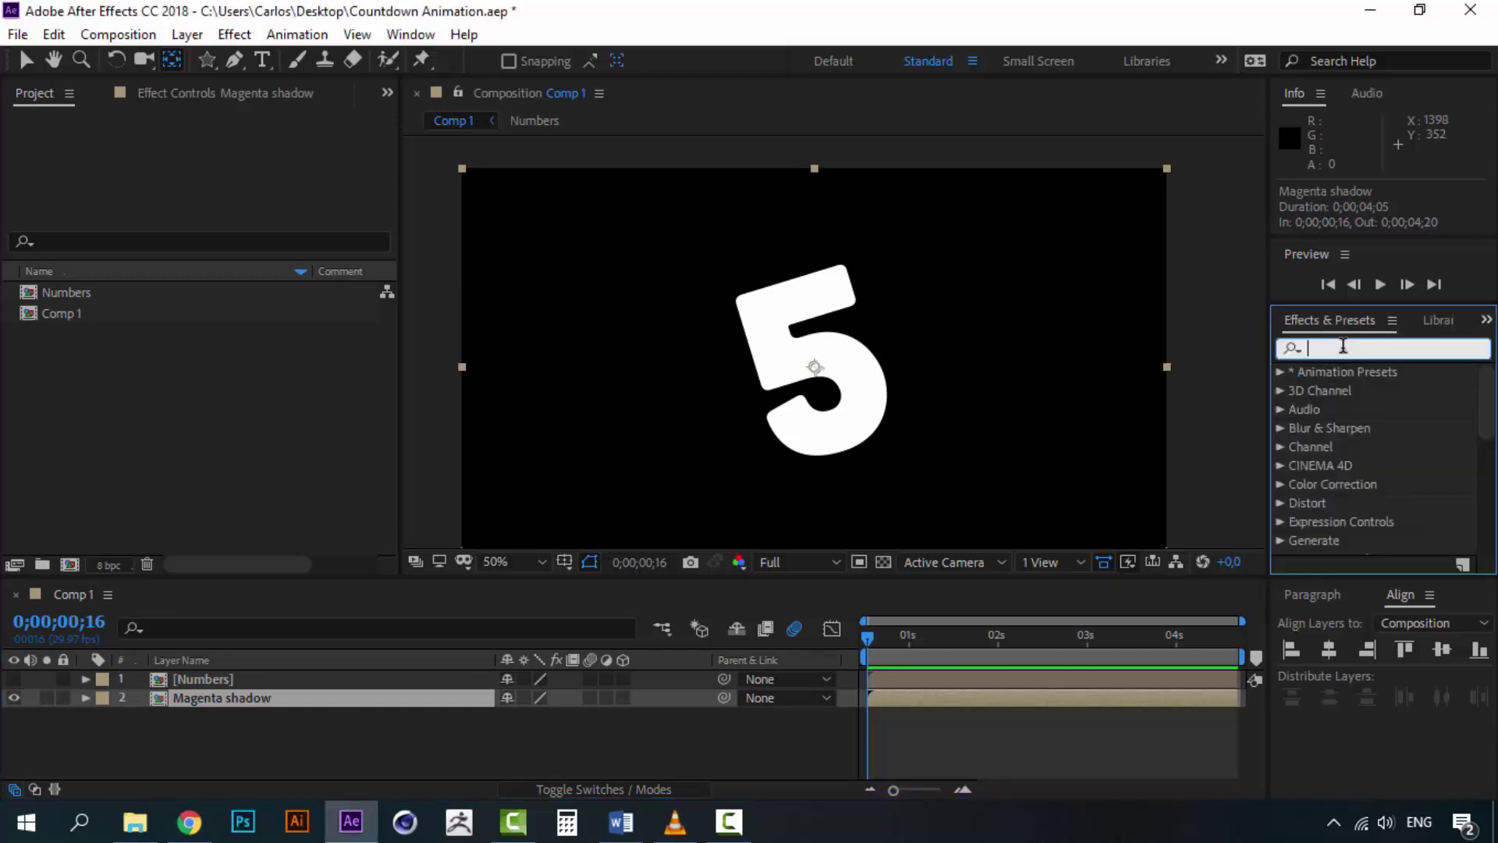
pyautogui.write('fill')
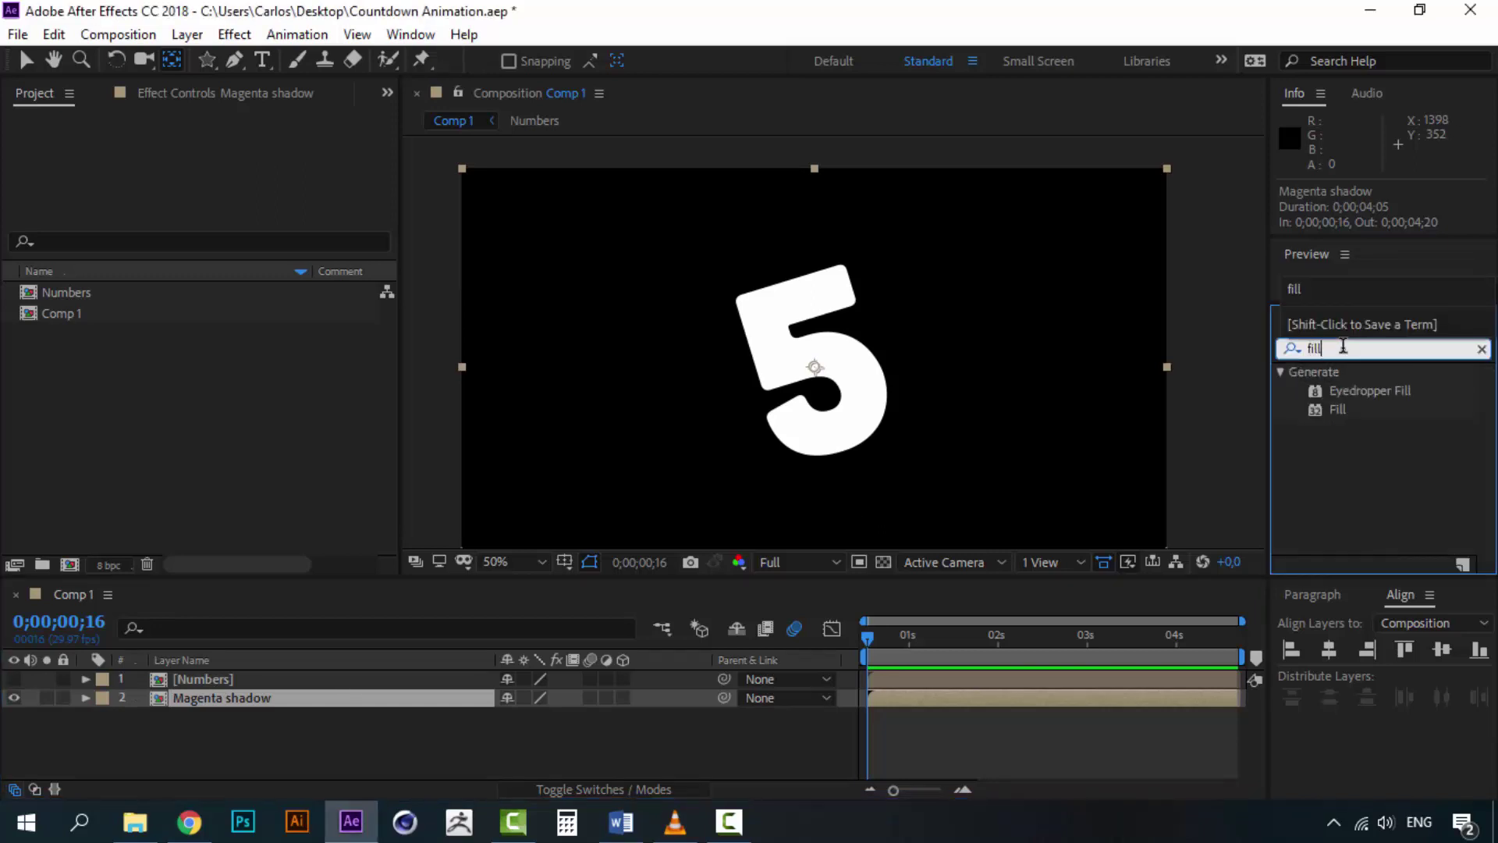
pyautogui.doubleClick(1338, 411)
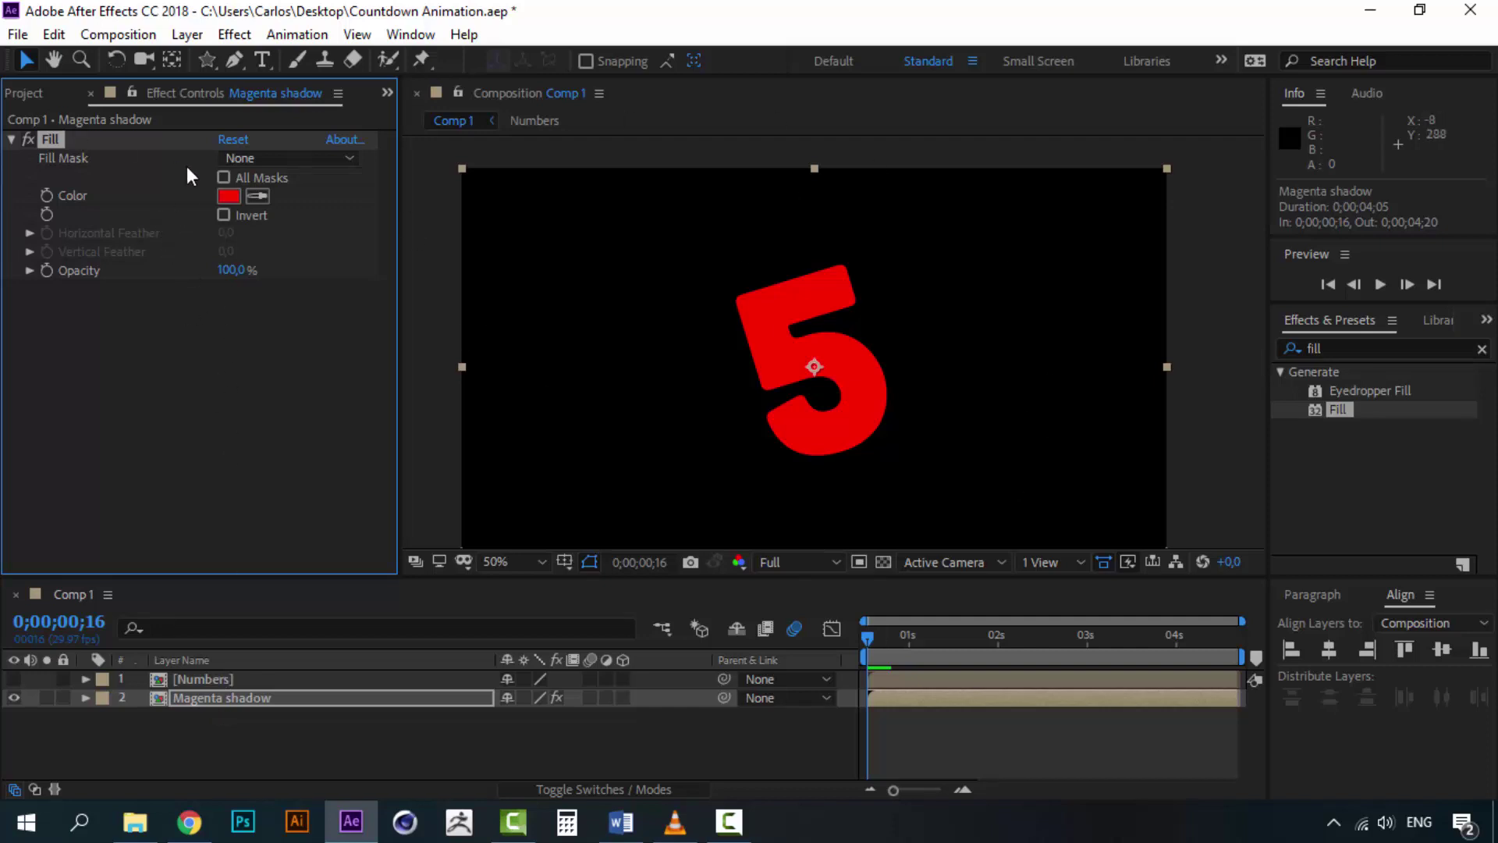
# - Change the Fill effect's color on the Magenta shadow layer to a bright magenta pink
pyautogui.click(228, 195)
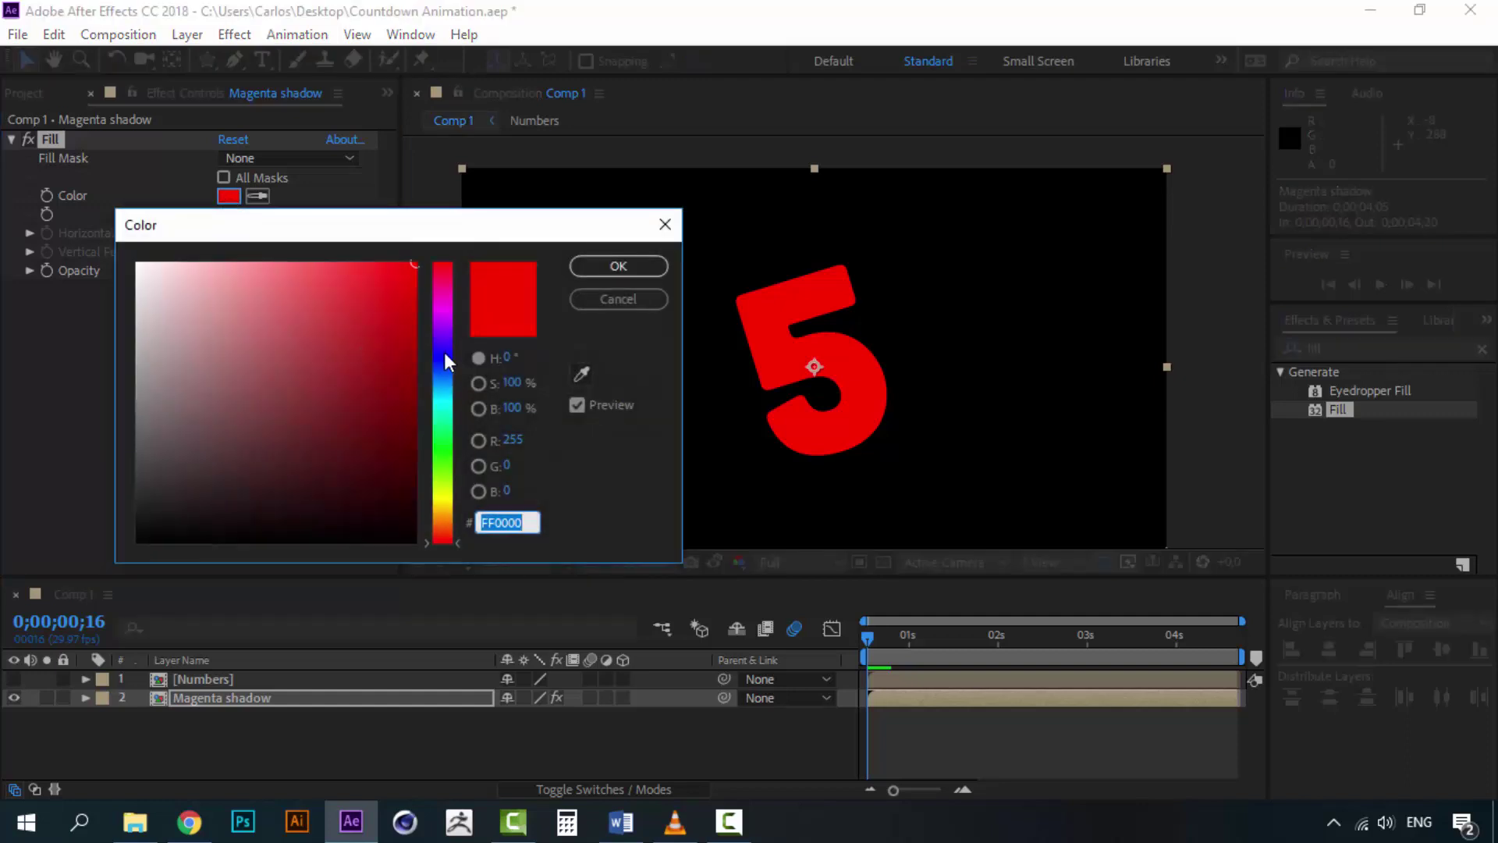
pyautogui.click(446, 280)
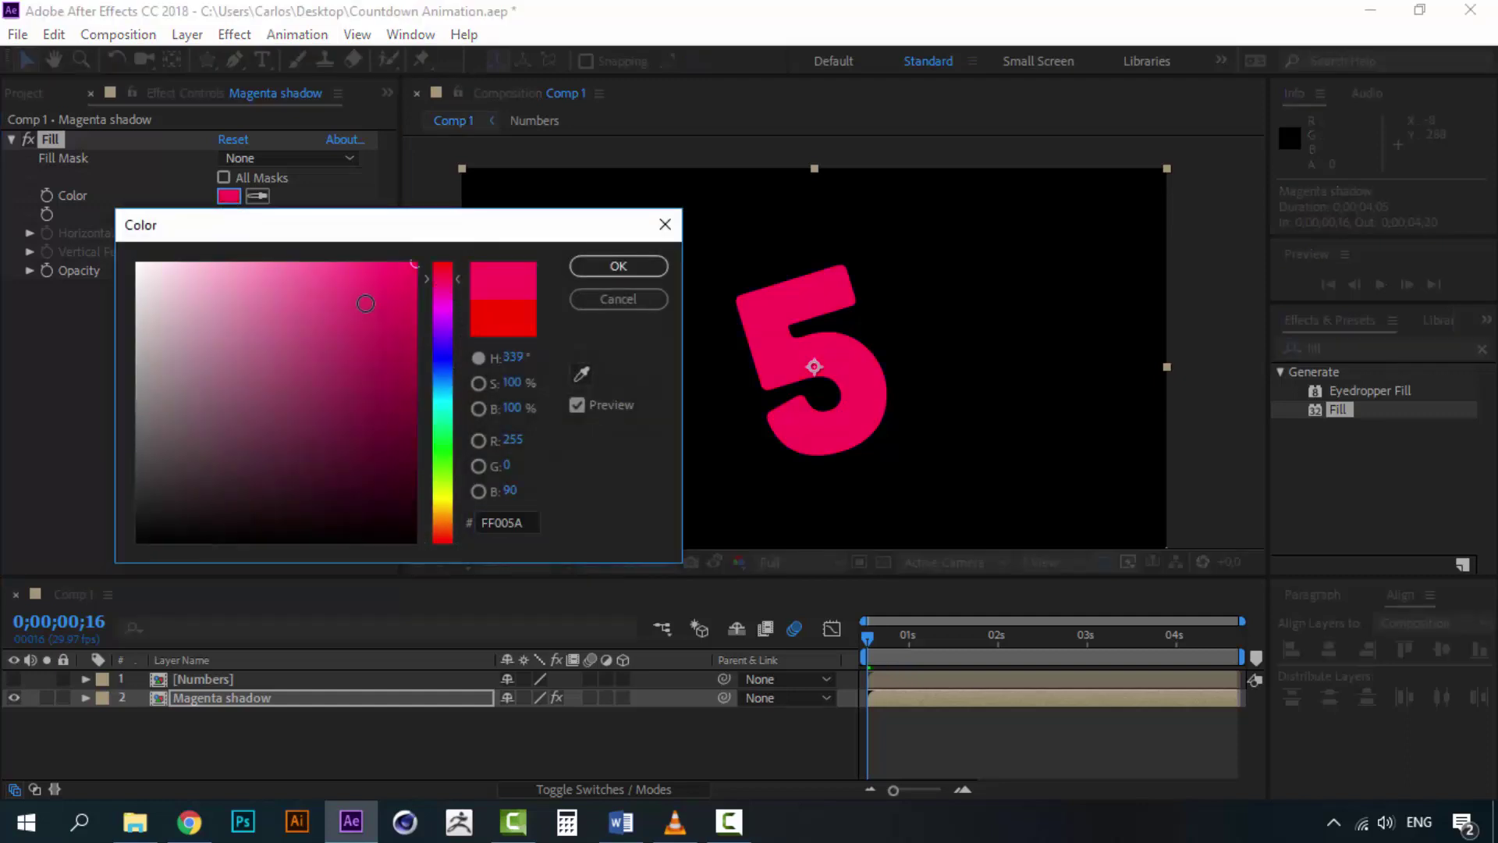
pyautogui.click(405, 294)
pyautogui.moveTo(404, 293)
pyautogui.mouseDown()
pyautogui.moveTo(442, 257)
pyautogui.moveTo(443, 283)
pyautogui.mouseUp()
pyautogui.click(620, 269)
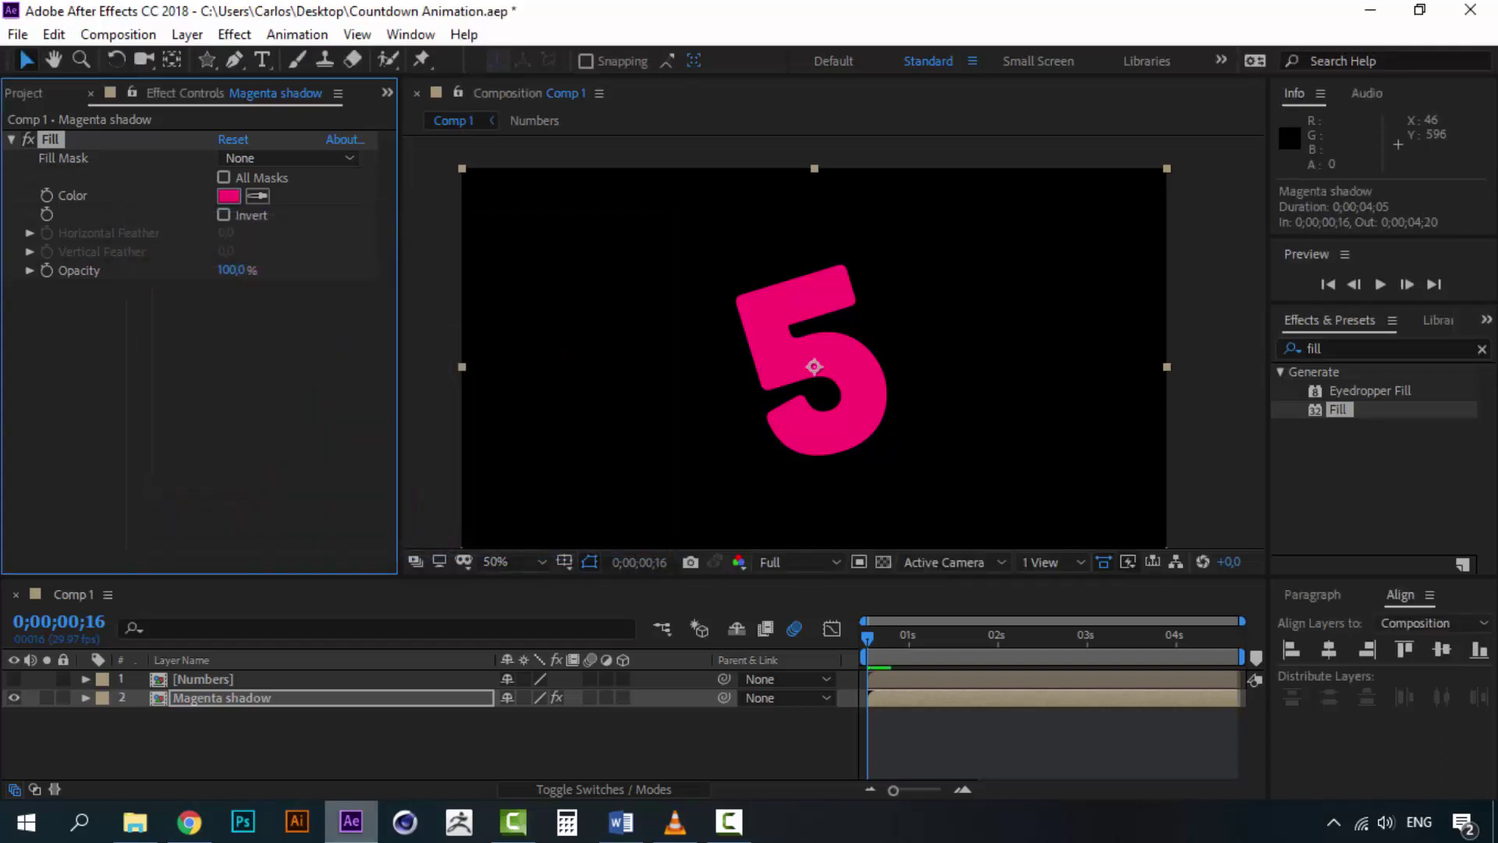
# - Make the Numbers layer visible again and preview the animation with the magenta copy behind it
pyautogui.click(200, 751)
pyautogui.click(200, 679)
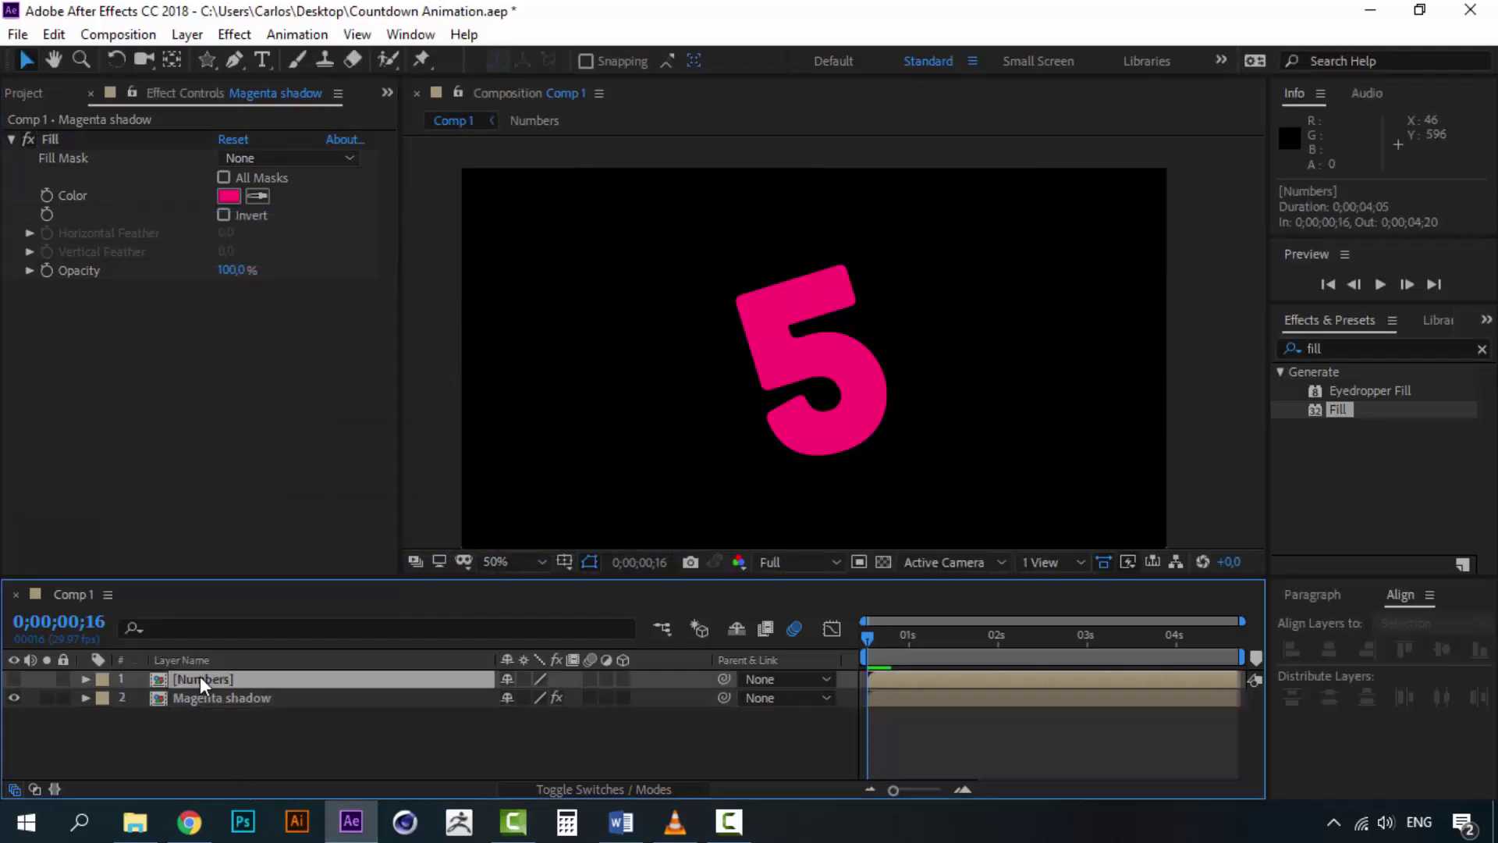
pyautogui.click(15, 679)
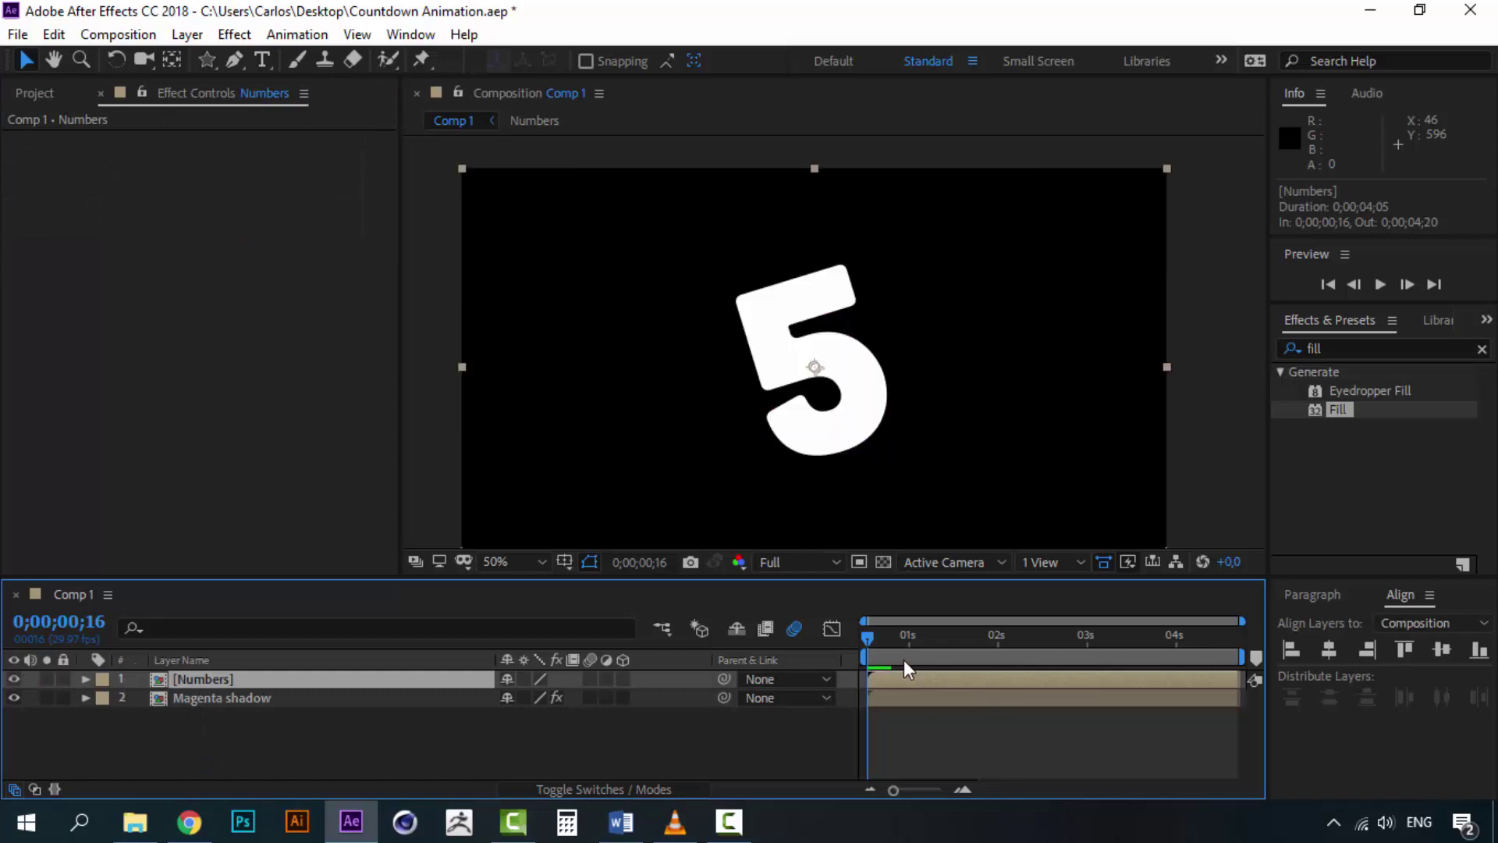
pyautogui.press('space')
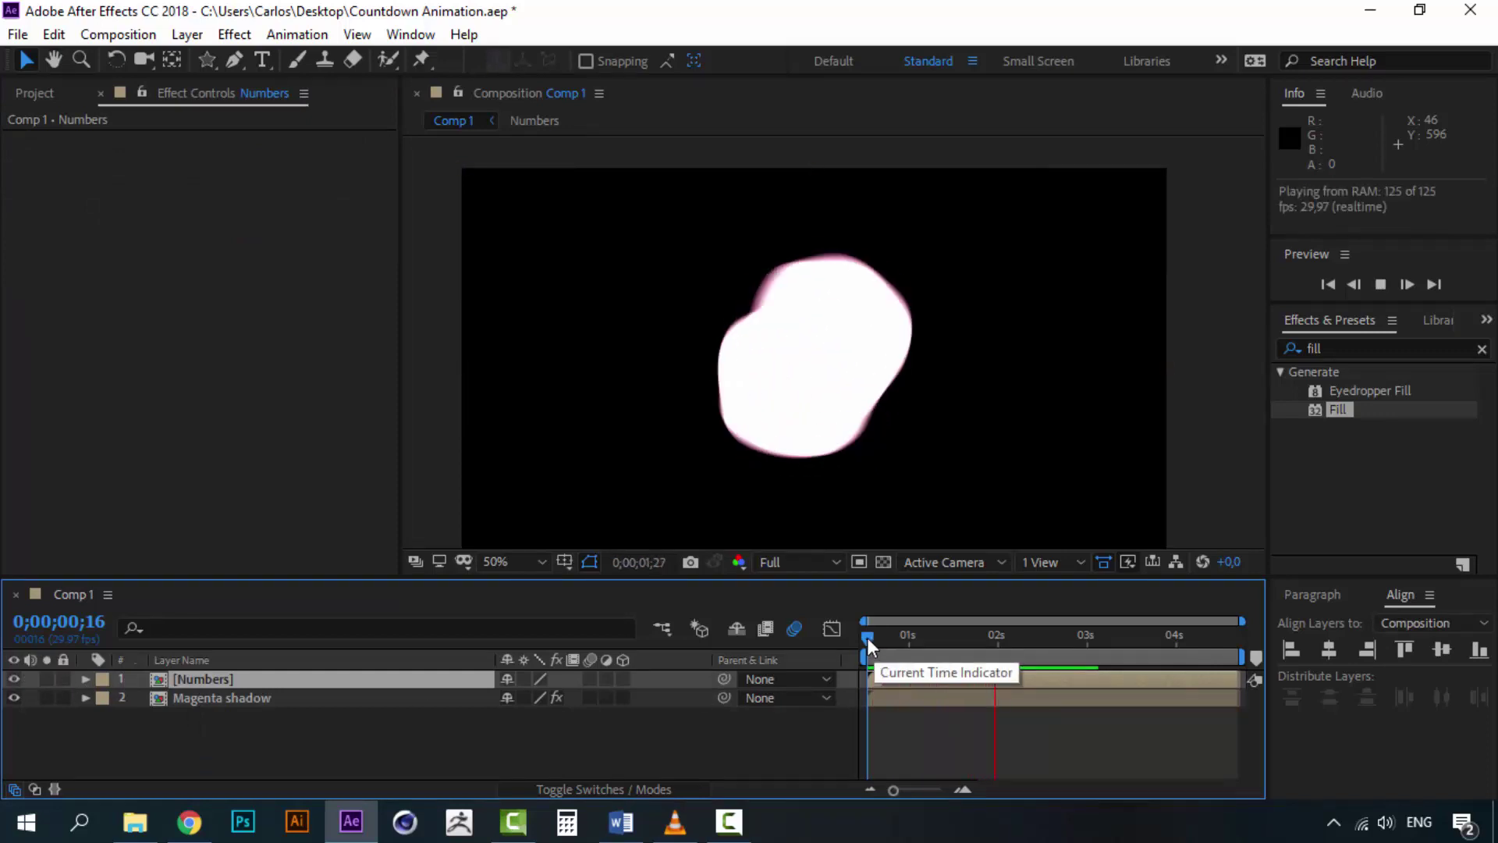
pyautogui.press('space')
# - Delay the Magenta shadow layer by 6 frames so it starts at 0;00;00;22, and preview the animation
pyautogui.click(202, 697)
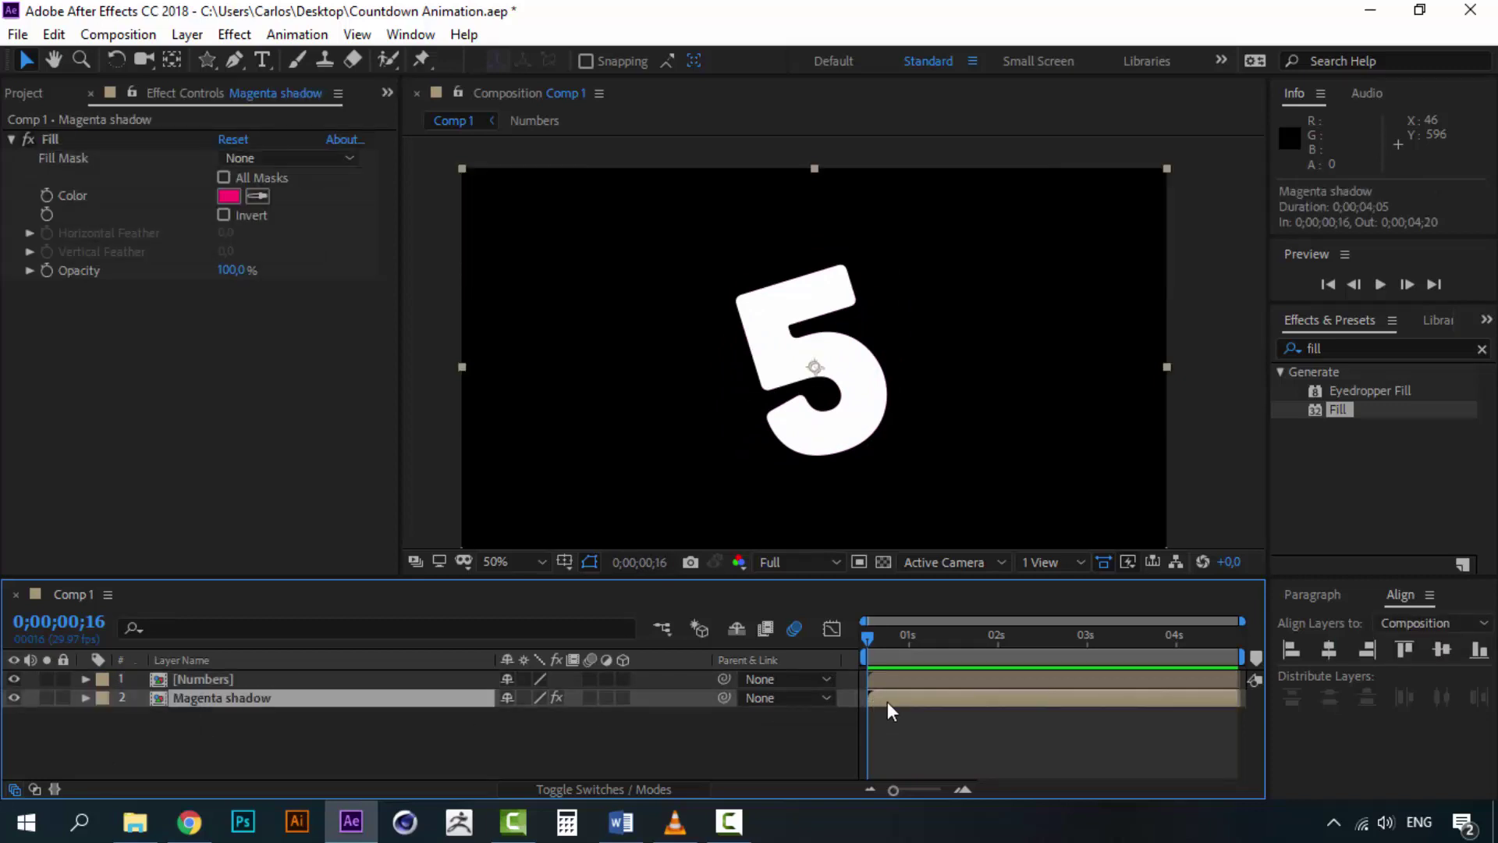
pyautogui.moveTo(887, 701); pyautogui.dragTo(900, 702)
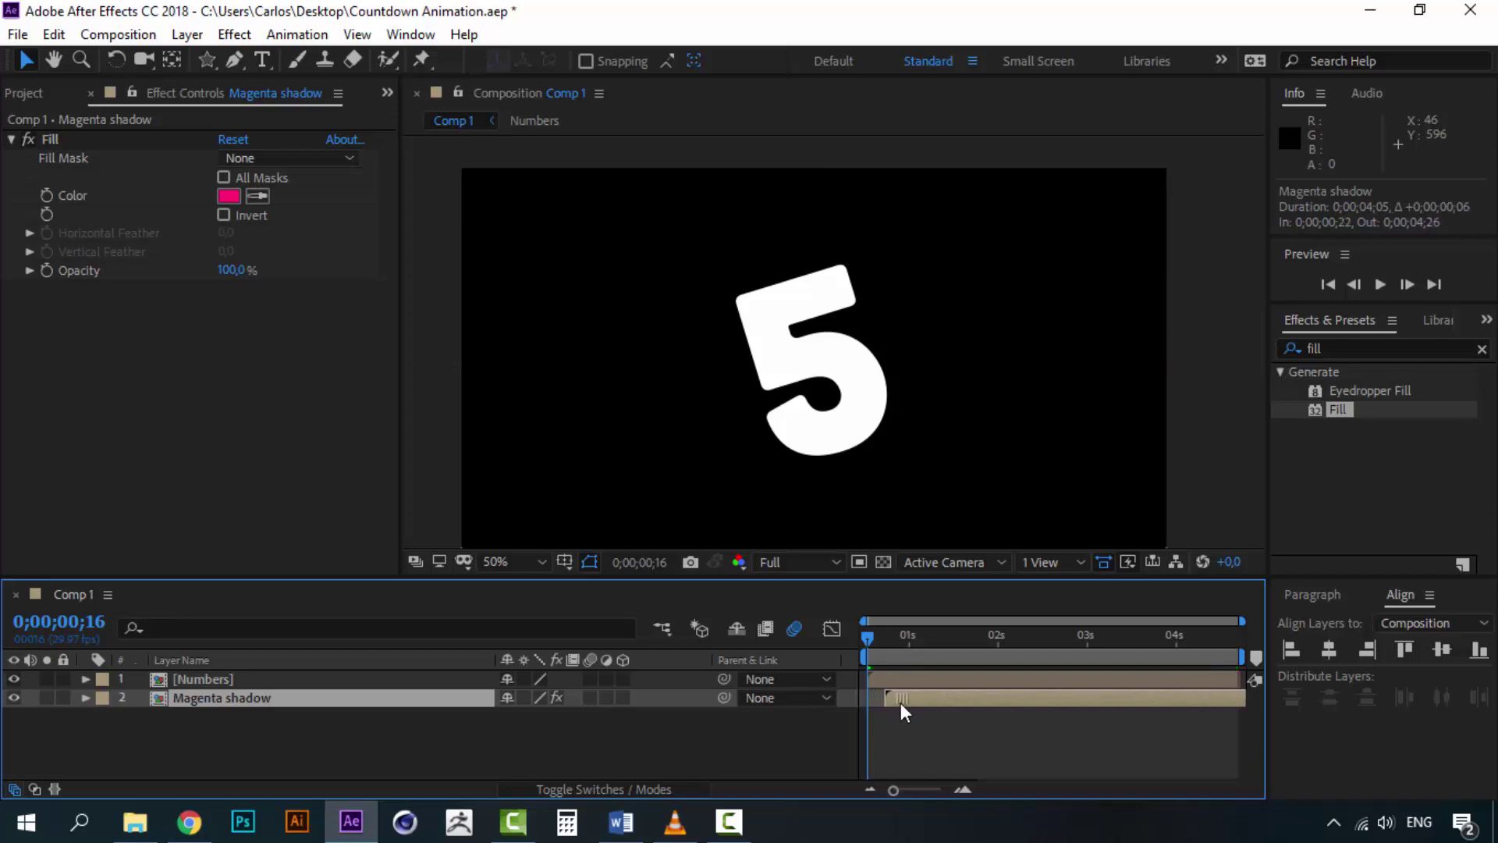
pyautogui.press('space')
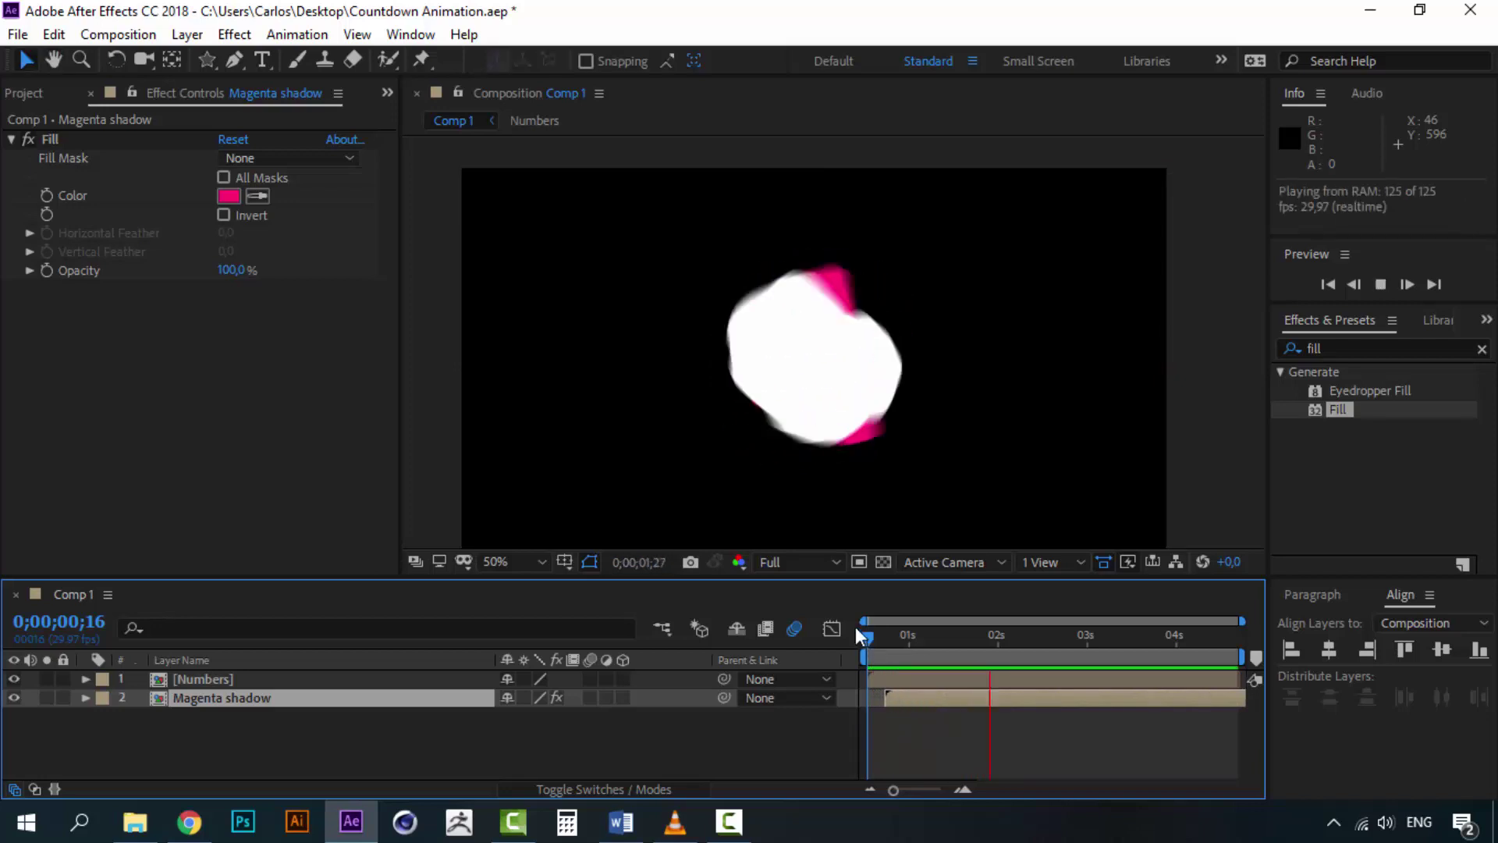
pyautogui.press('space')
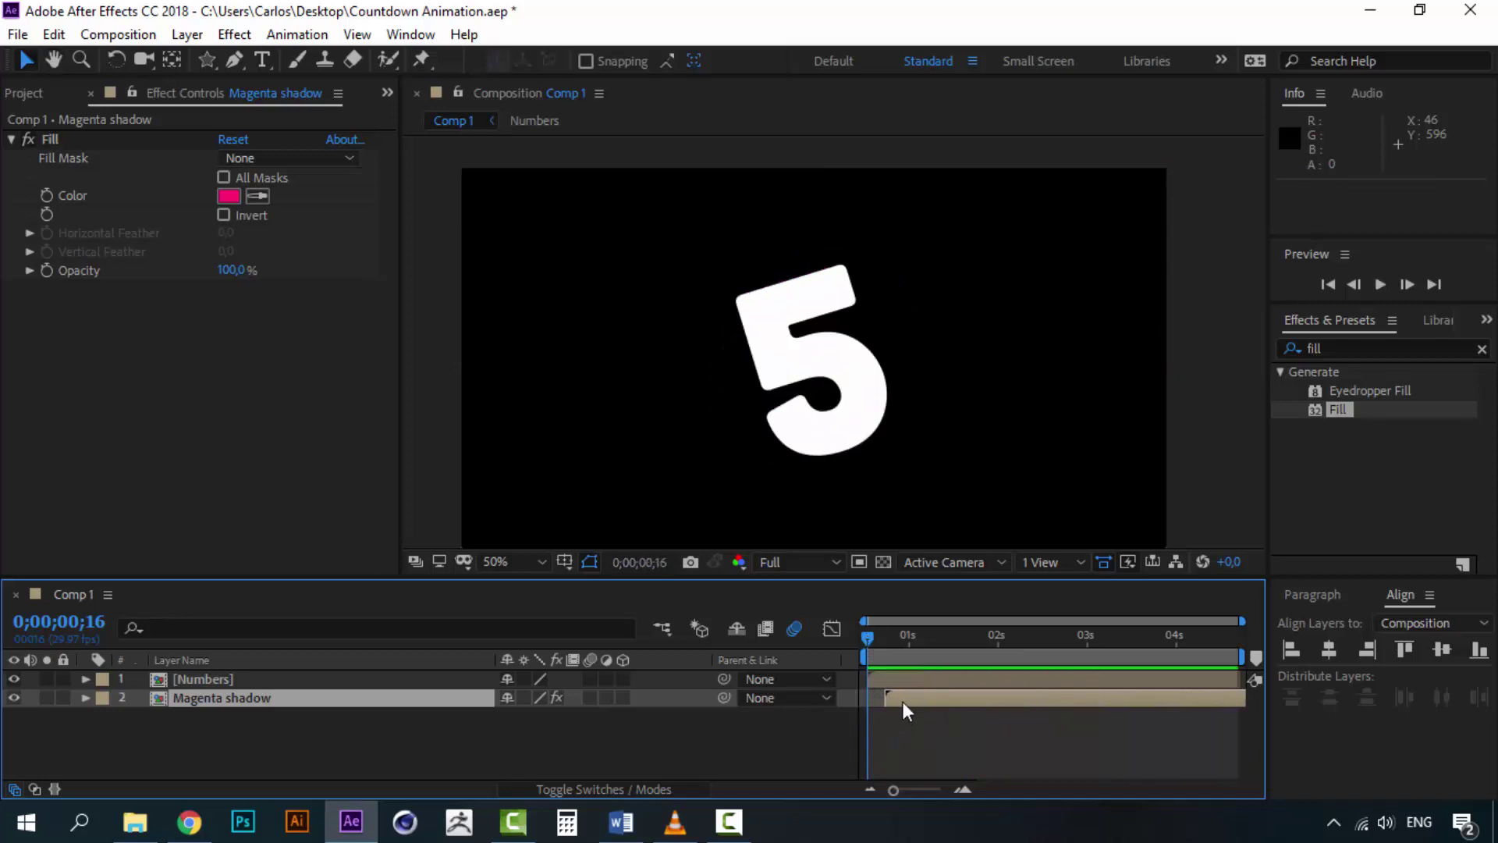
# - Move the Magenta shadow layer 4 frames earlier to start at 0;00;00;18, and preview the animation
pyautogui.moveTo(902, 701); pyautogui.dragTo(893, 705)
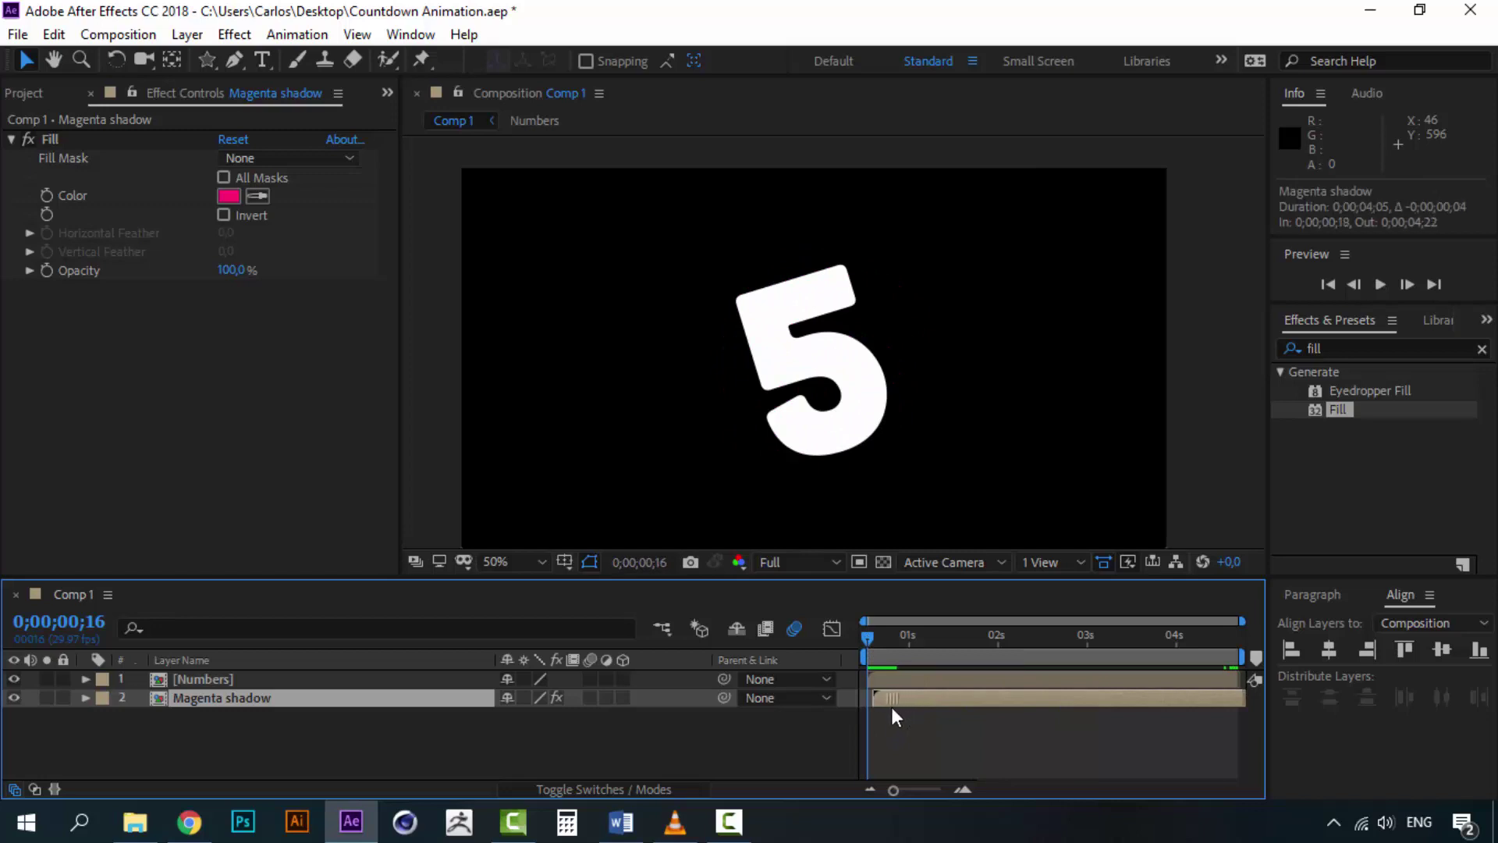
pyautogui.click(961, 790)
pyautogui.click(962, 790)
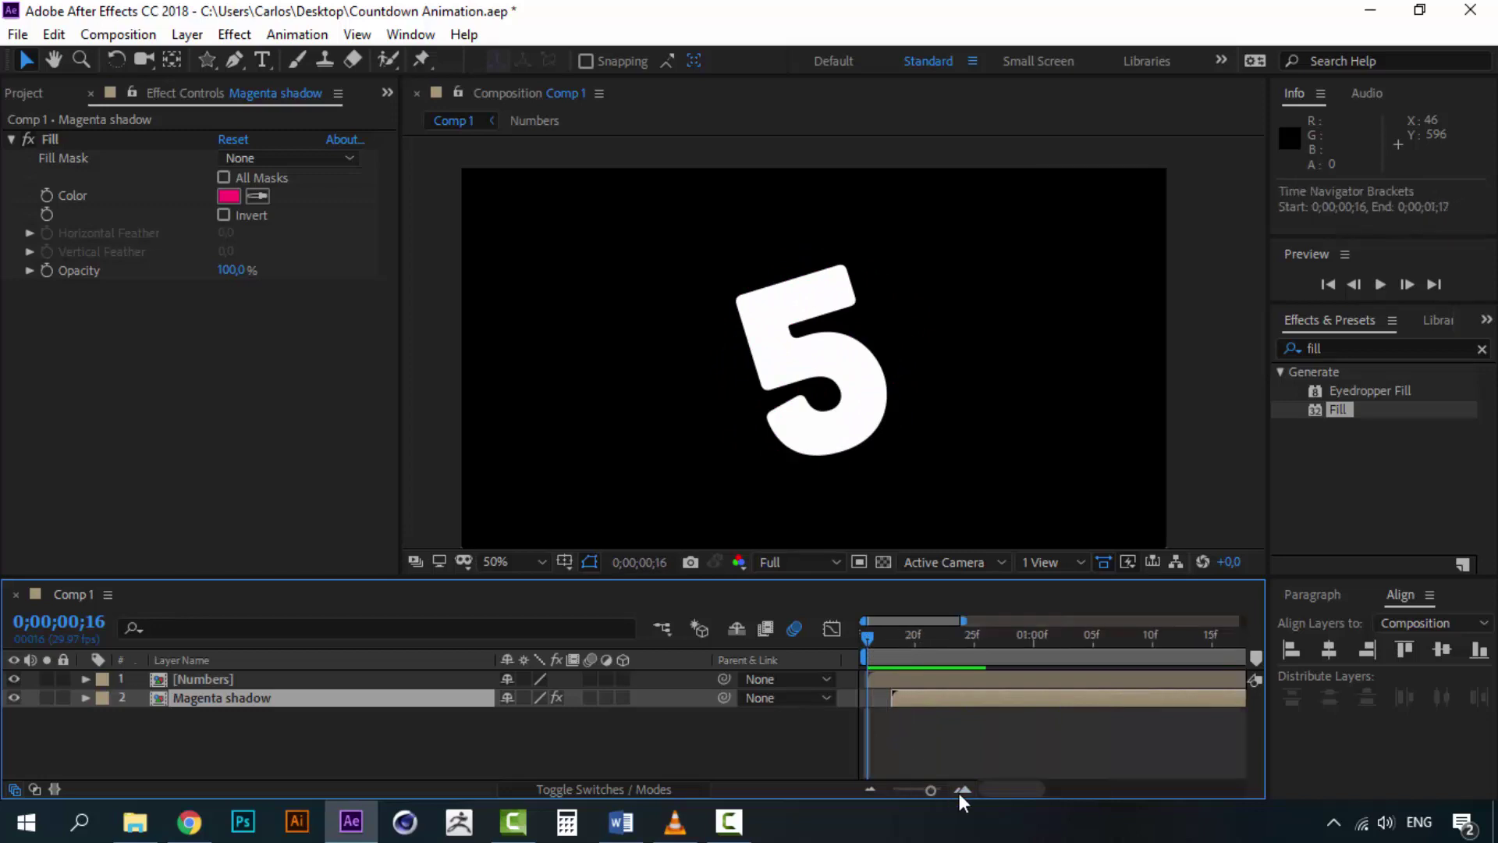
pyautogui.press('space')
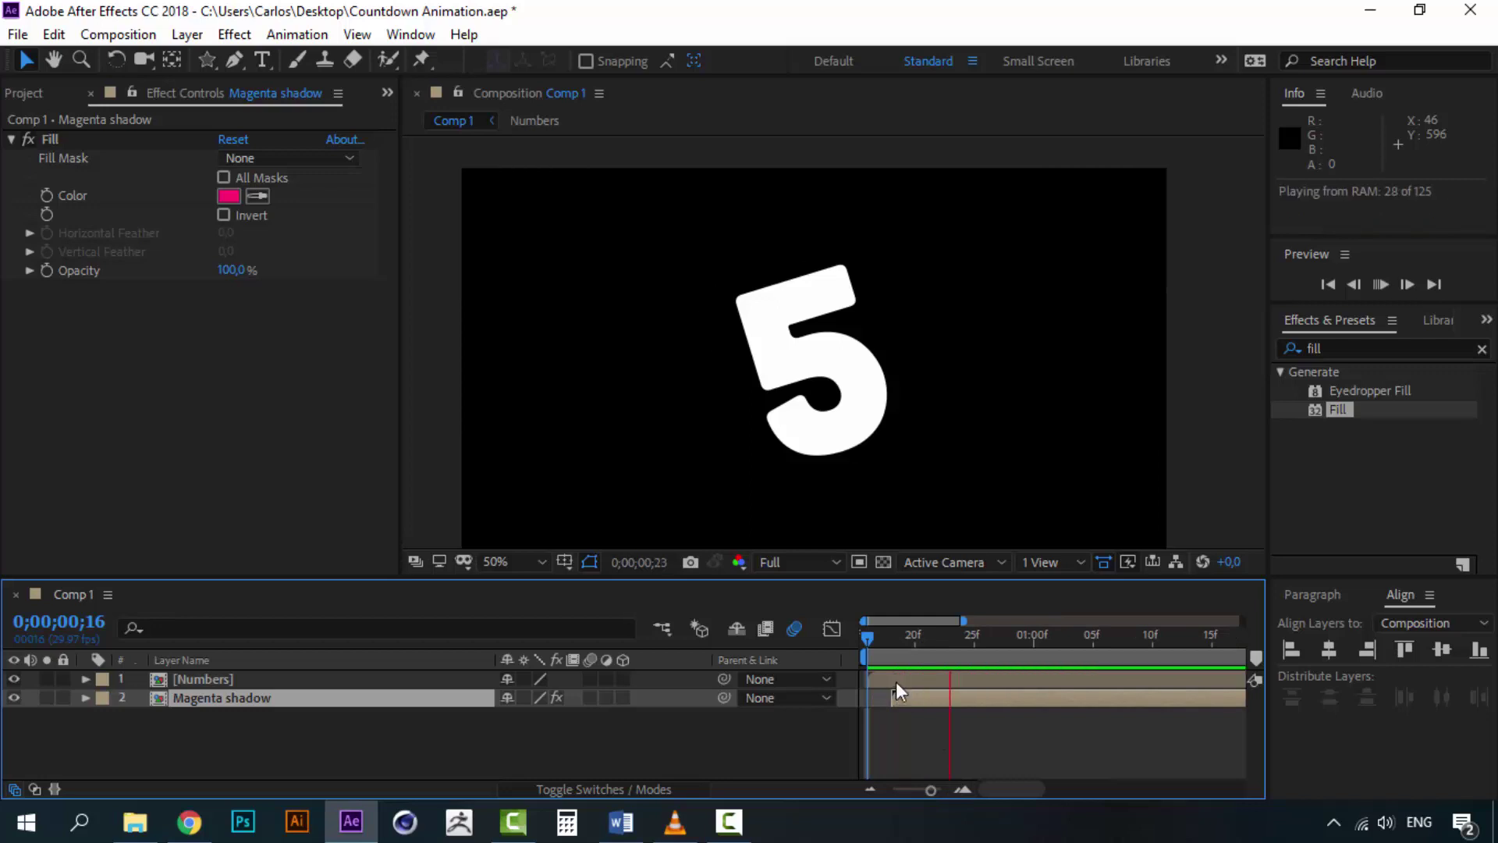
pyautogui.press('space')
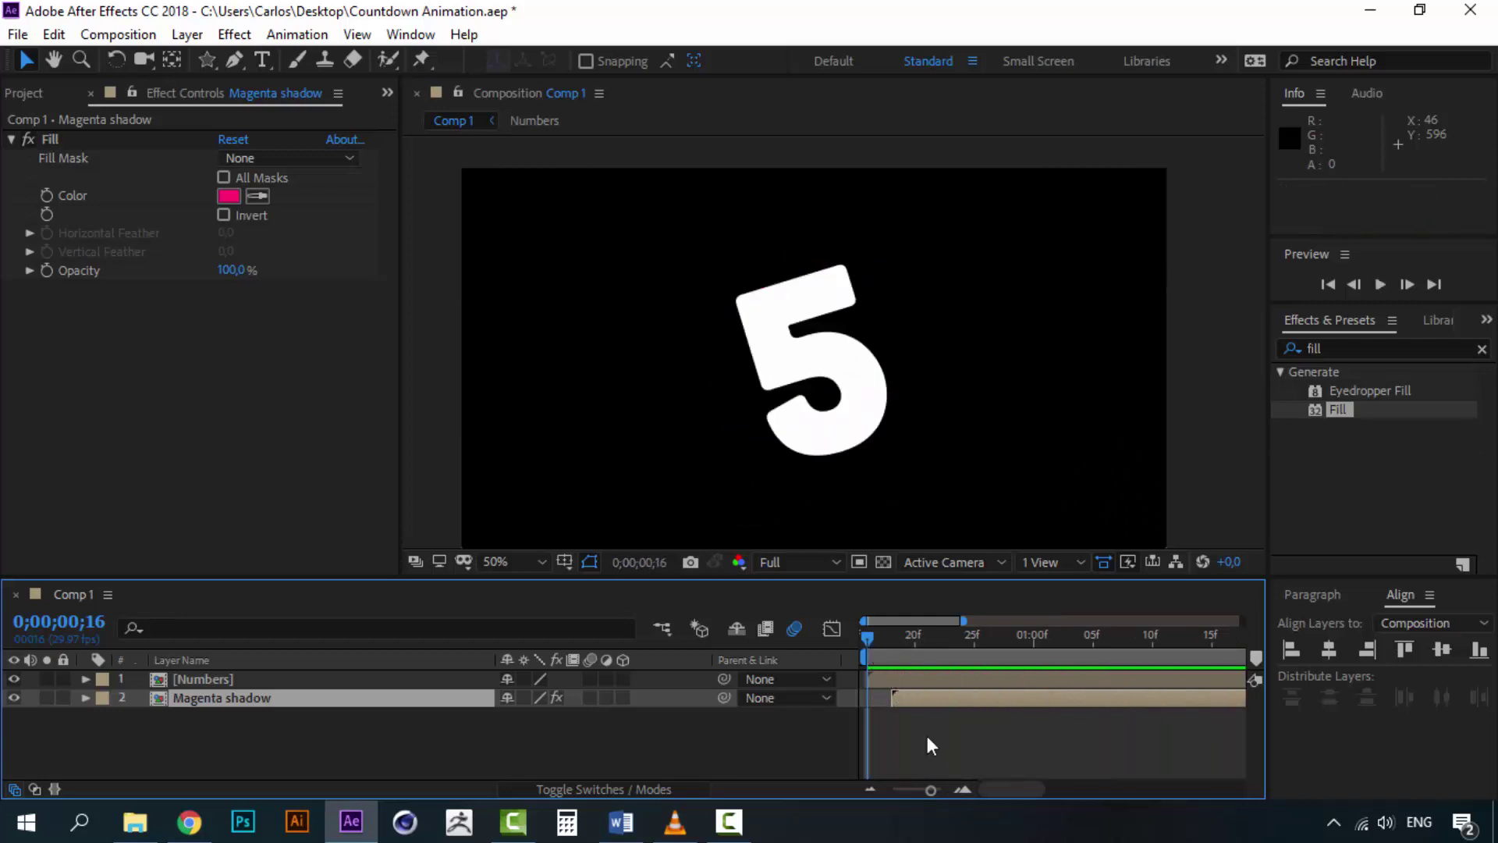
# - Move the Magenta shadow layer one frame earlier so it starts at 0;00;00;17
pyautogui.click(967, 791)
pyautogui.click(966, 790)
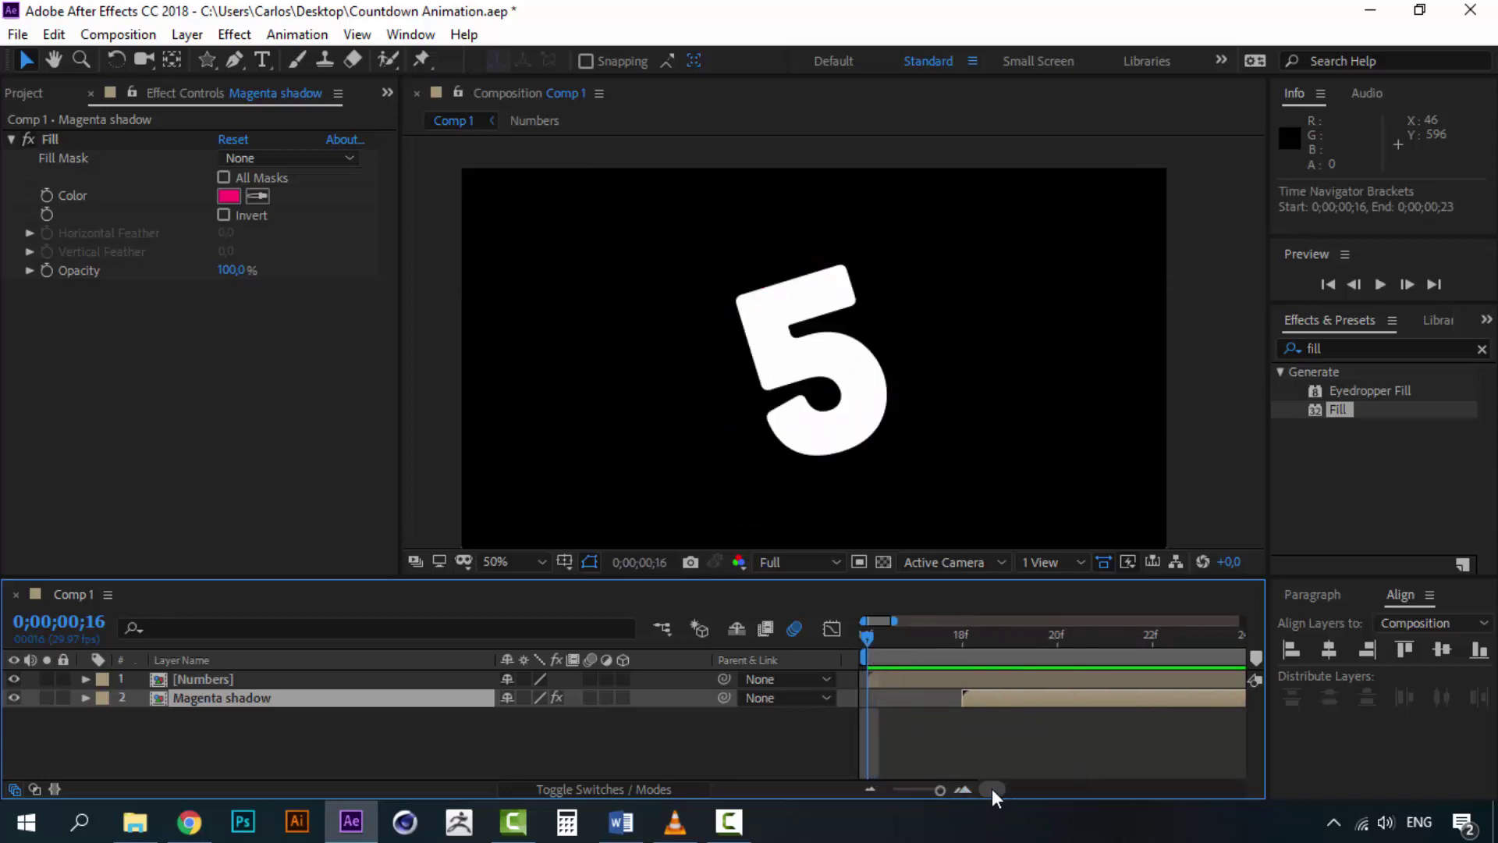
pyautogui.moveTo(984, 700); pyautogui.dragTo(940, 704)
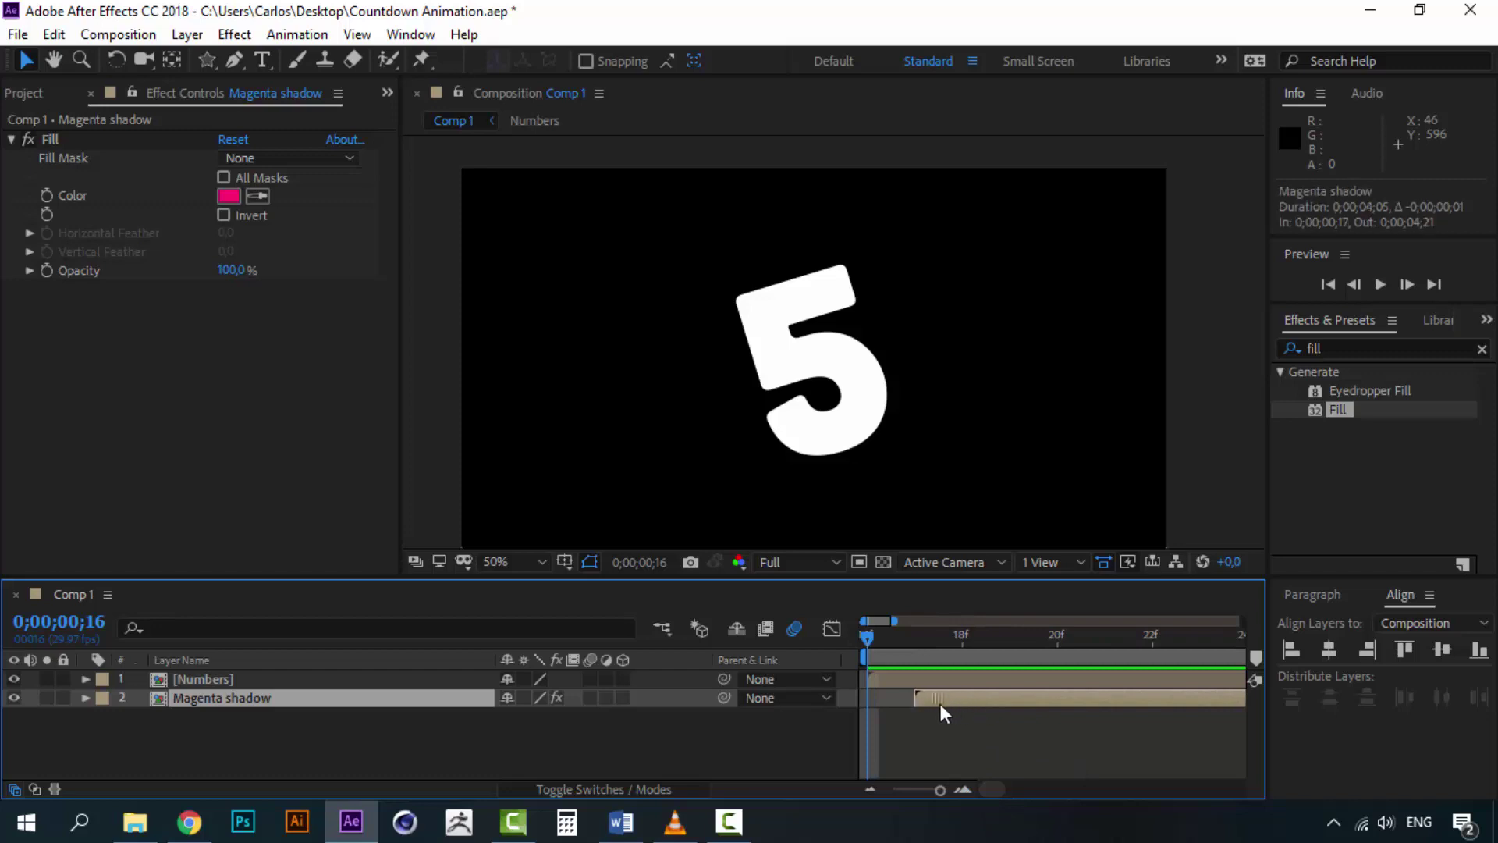
pyautogui.click(873, 793)
pyautogui.click(872, 793)
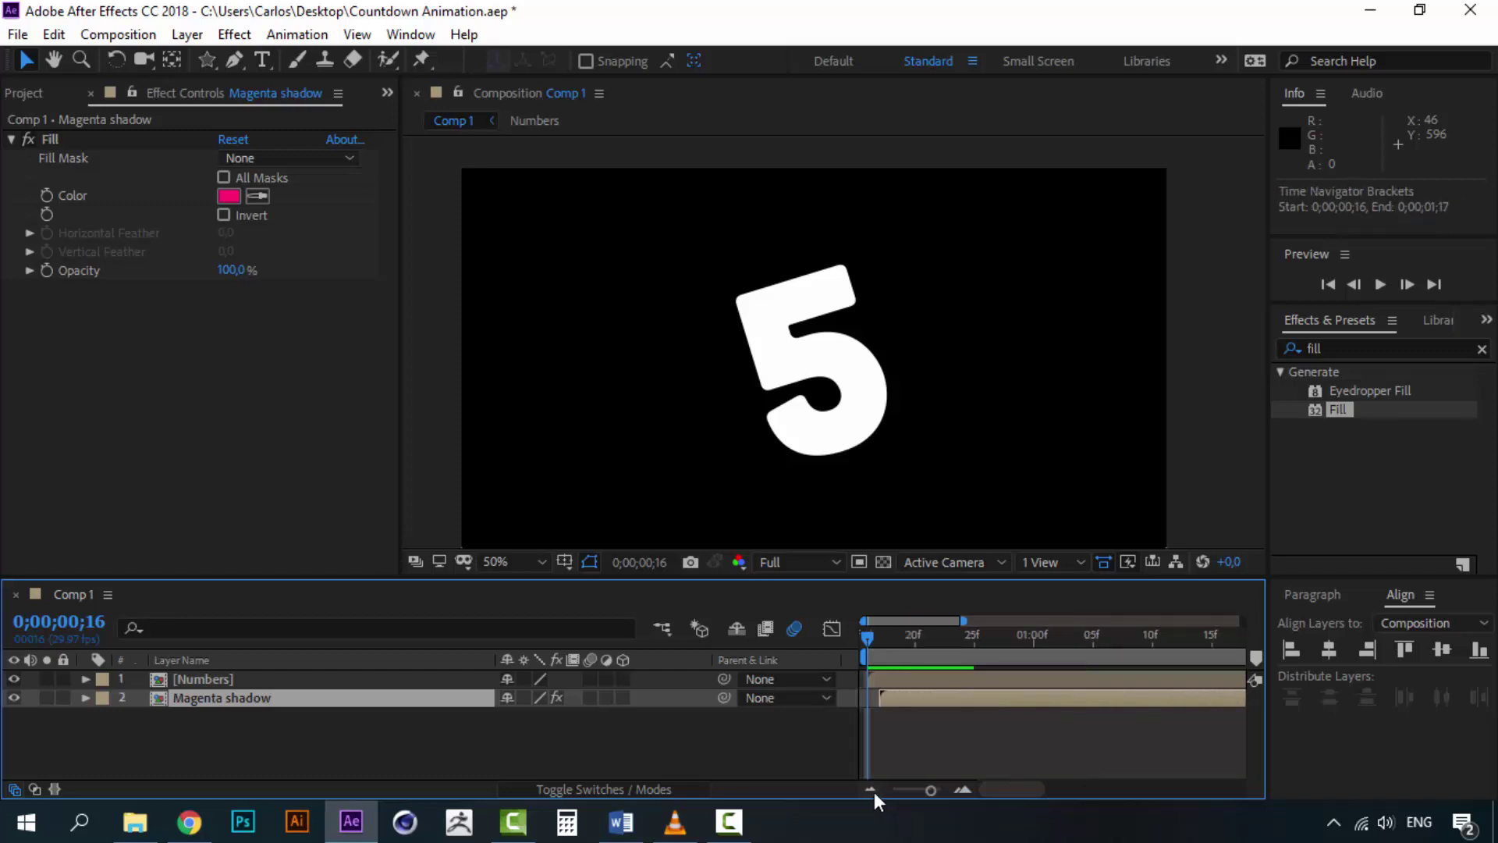
# - Move the Magenta shadow layer one frame later so it starts at 0;00;00;18, and preview the animation before and after
pyautogui.click(873, 793)
pyautogui.press('space')
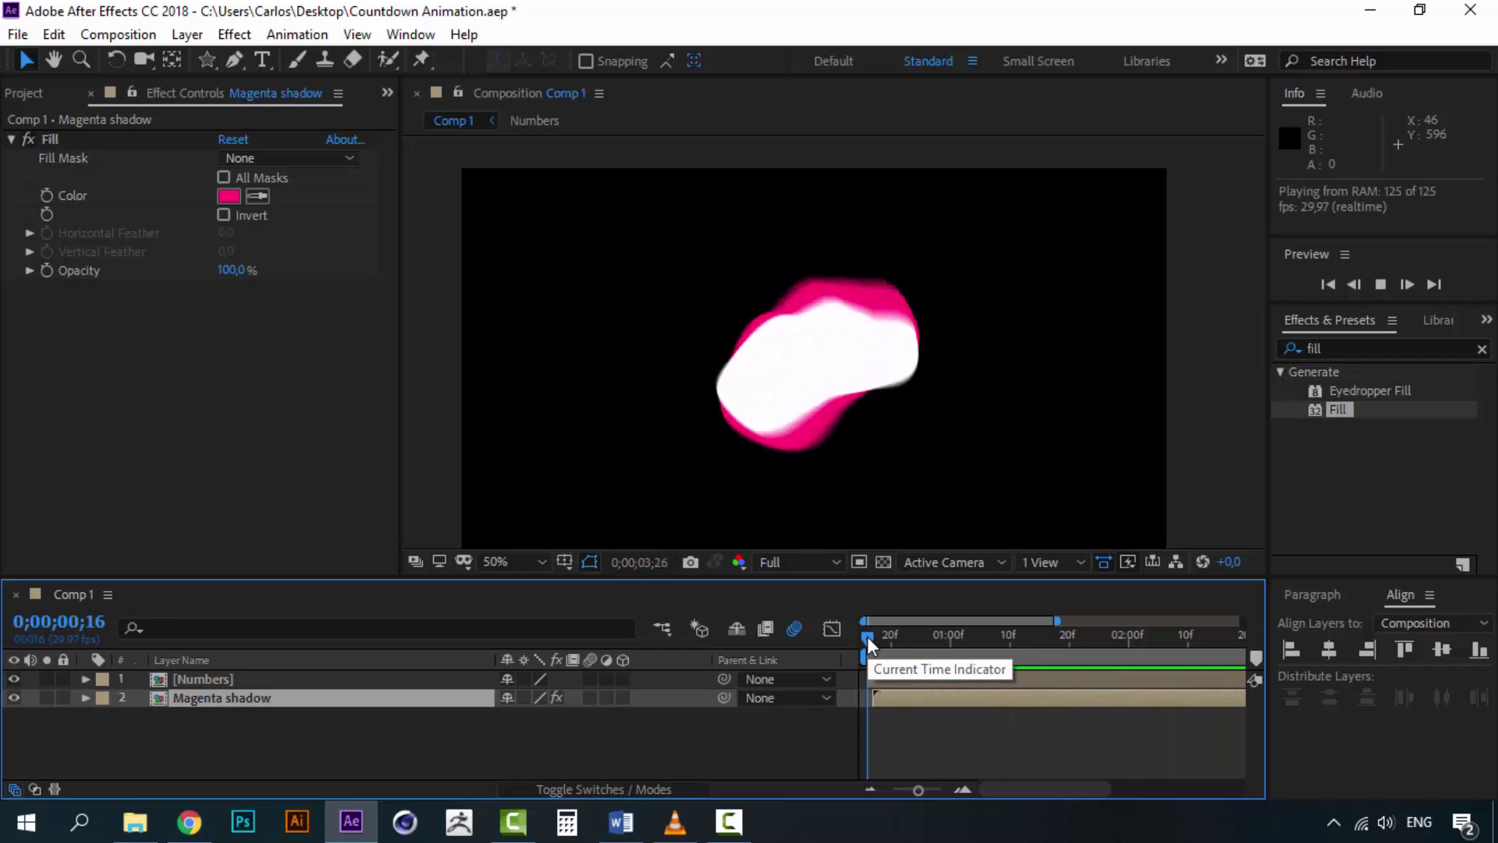
pyautogui.click(899, 689)
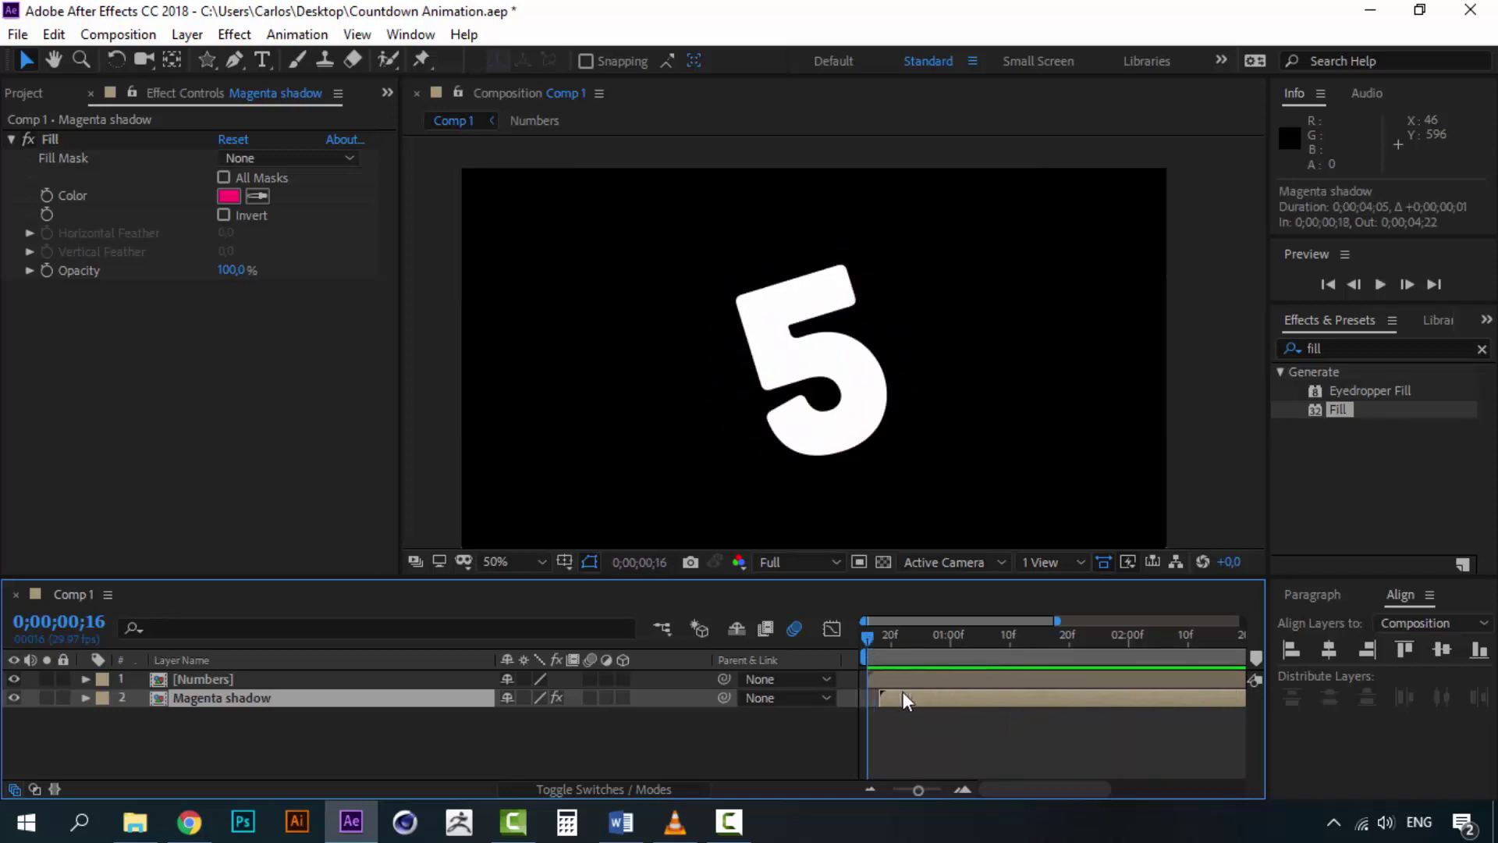
pyautogui.press('space')
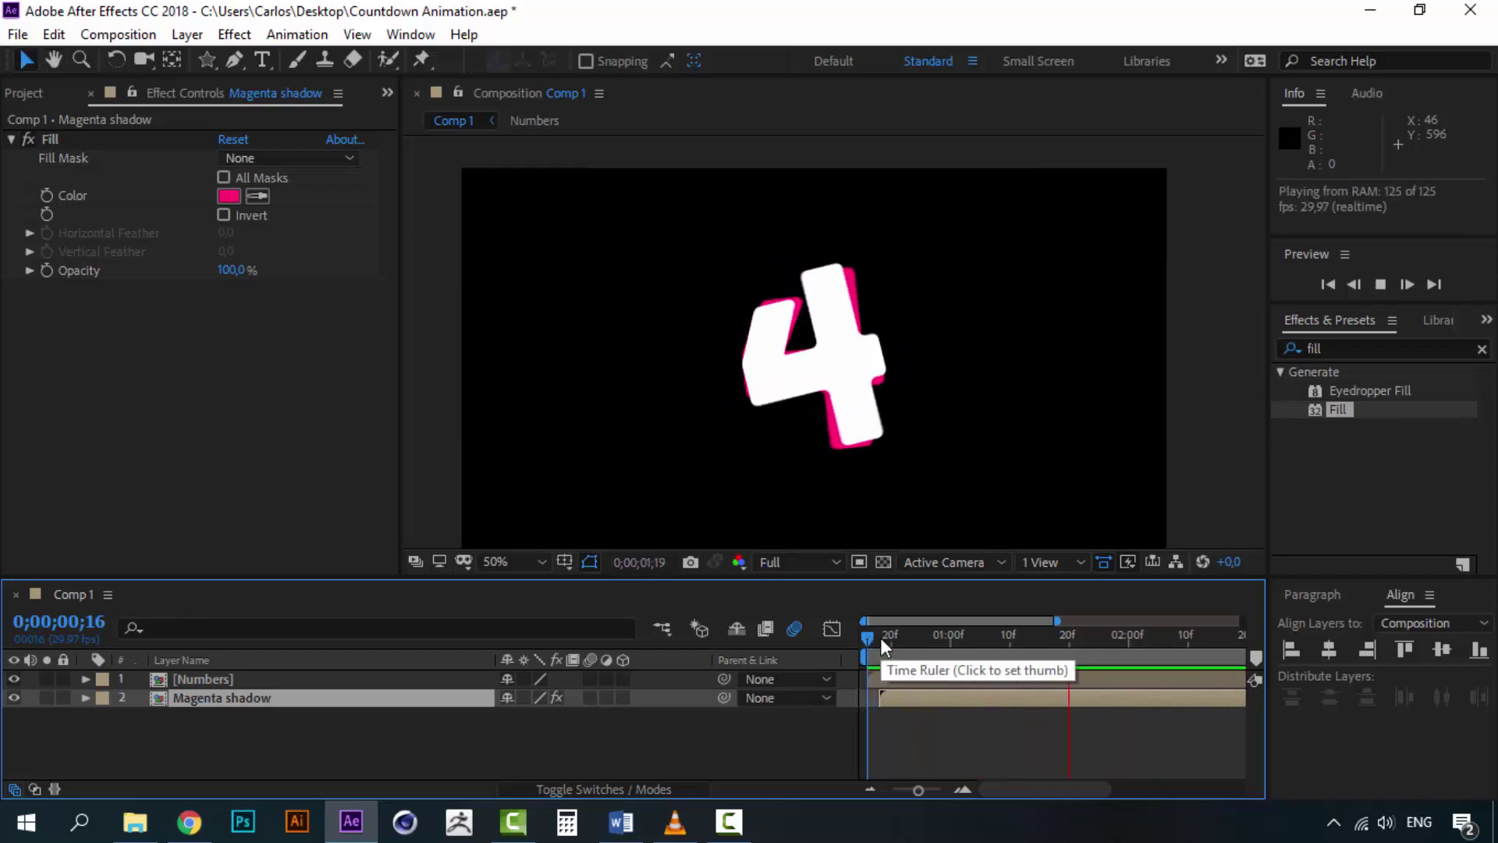
pyautogui.click(864, 634)
pyautogui.press('space')
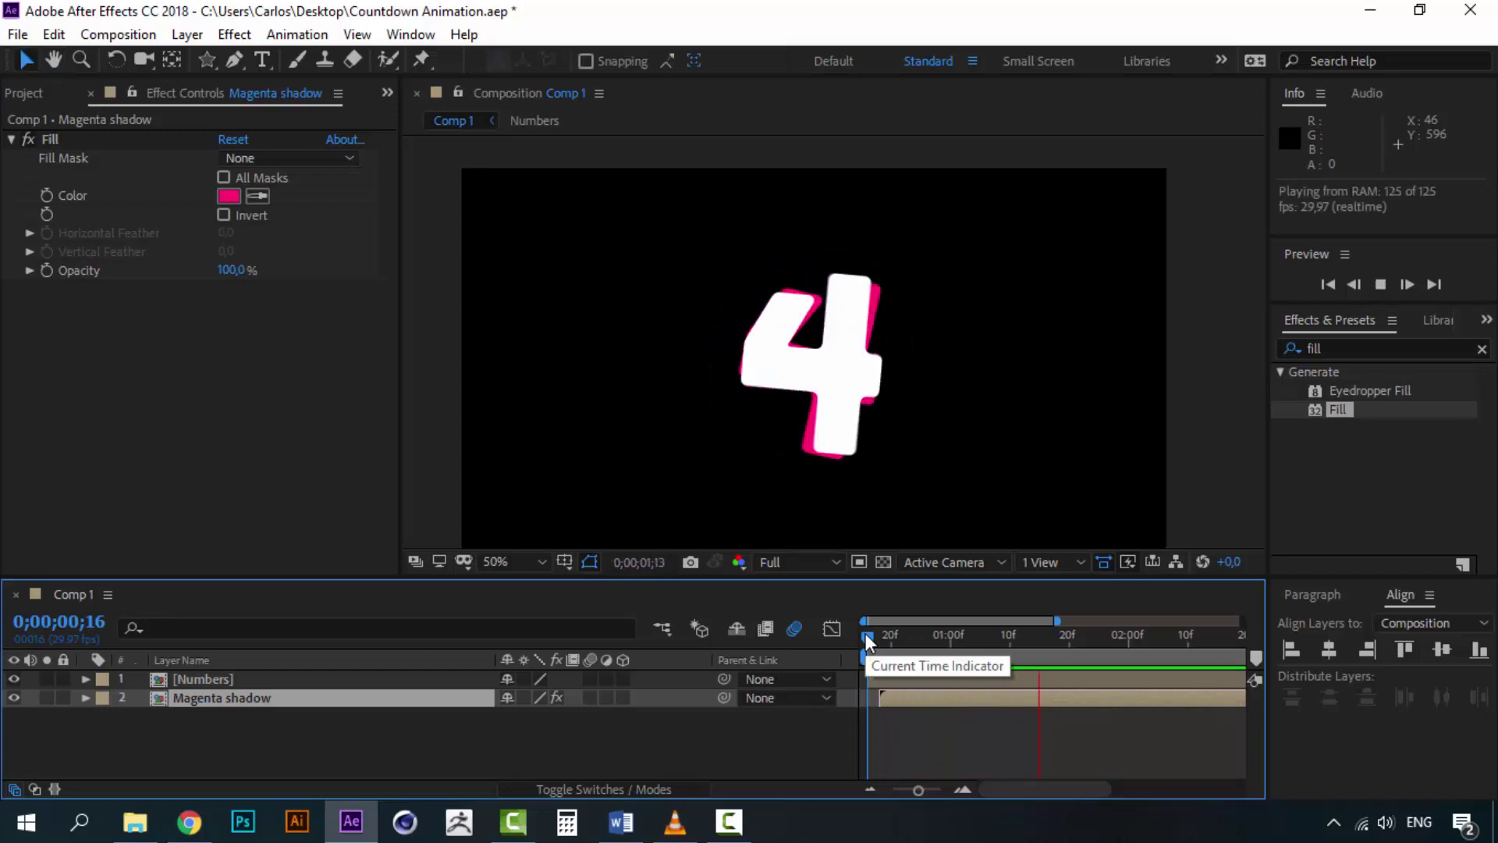
pyautogui.press('space')
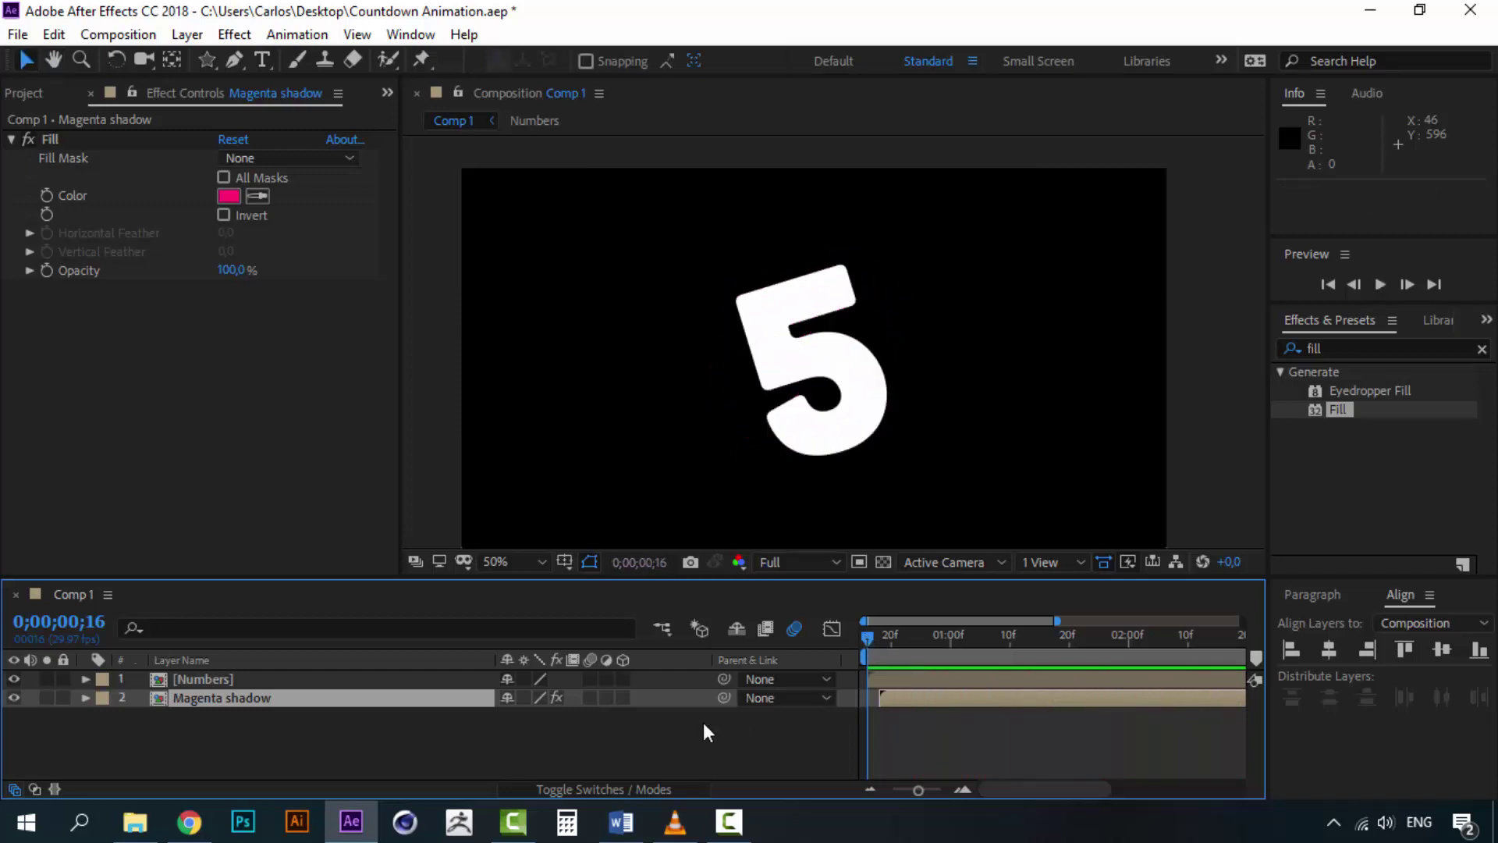
# - Duplicate the Magenta shadow layer, select the original, and hide the duplicate and the Numbers layer
pyautogui.click(192, 698)
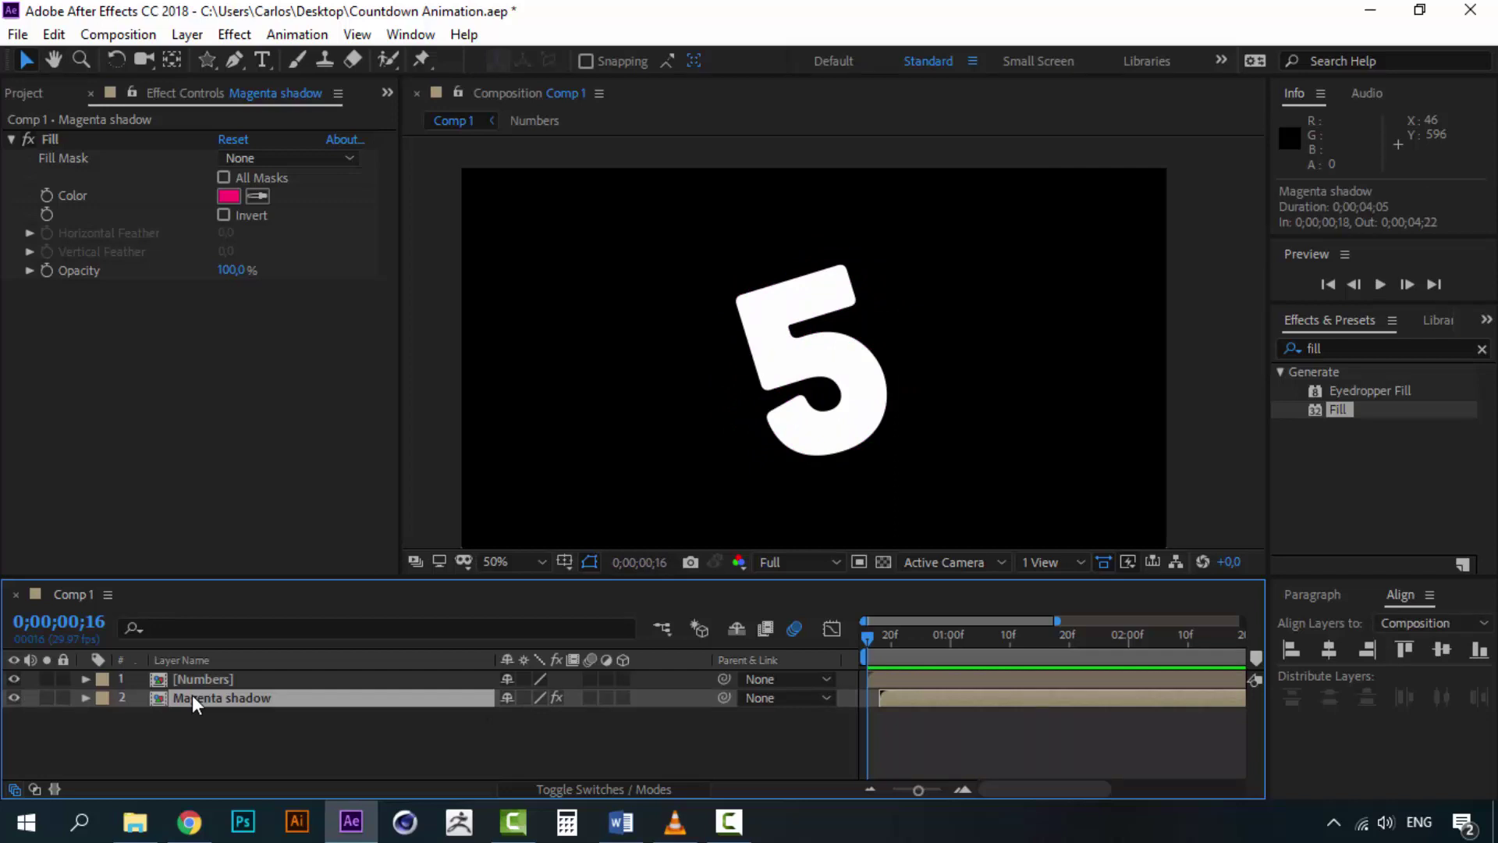
pyautogui.hotkey('ctrl', 'd')
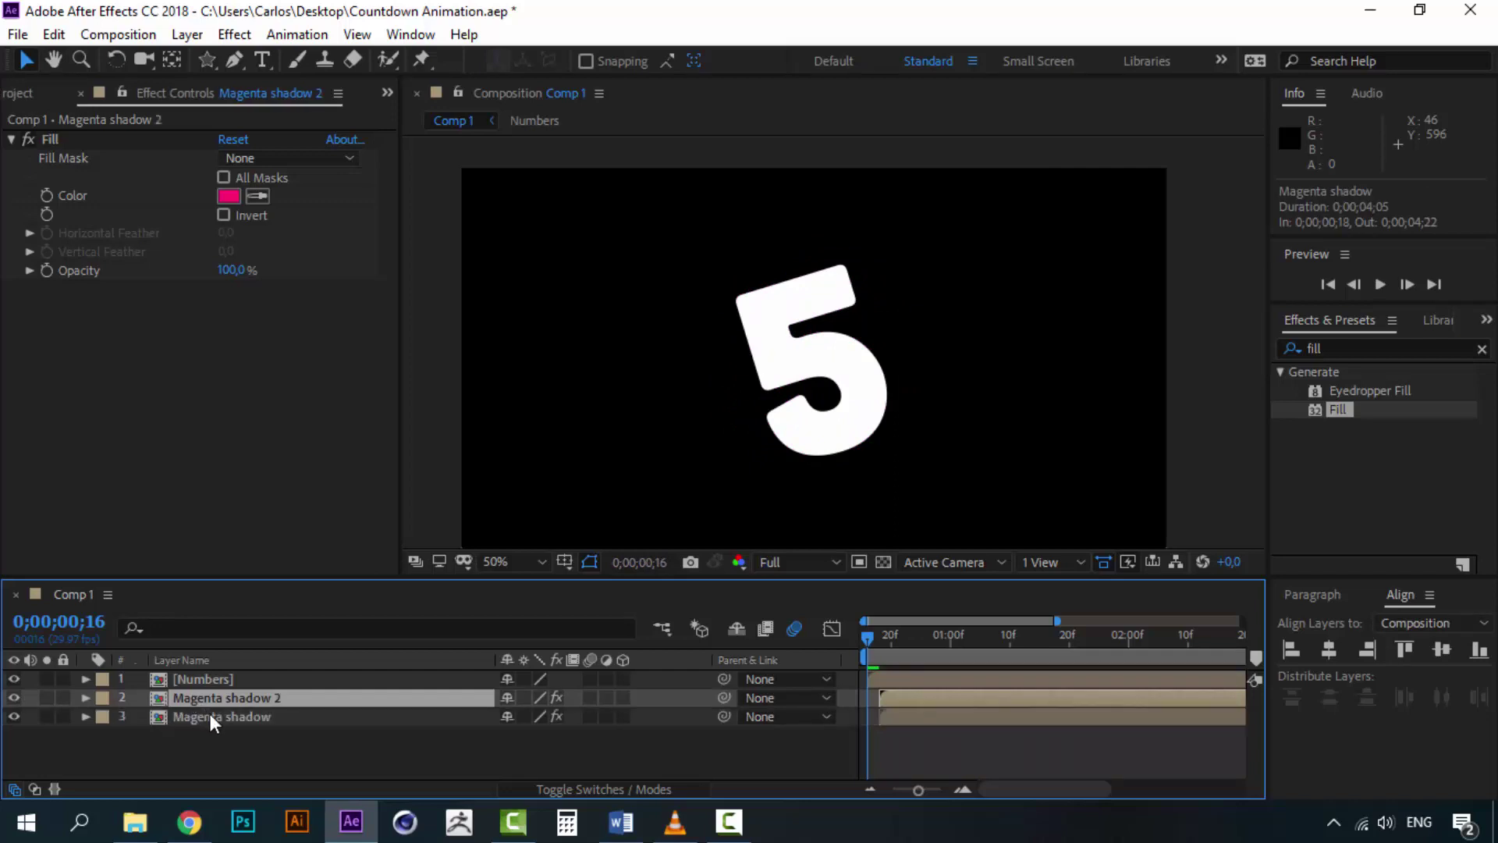
pyautogui.click(209, 713)
pyautogui.click(14, 698)
pyautogui.click(14, 679)
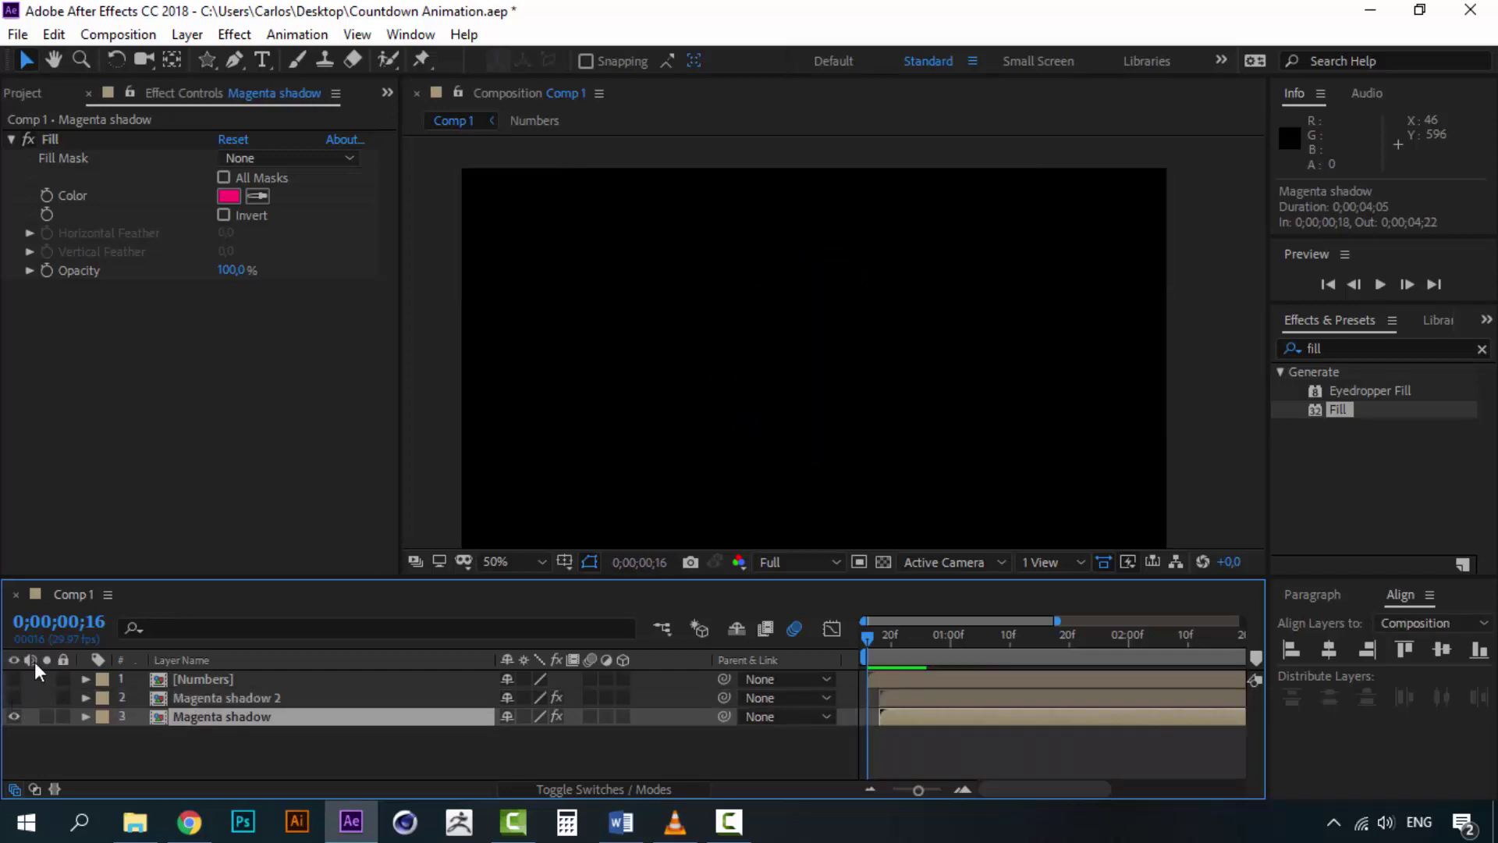
# - Change the Magenta shadow layer's Fill color to blue-violet 4E00FF and view it at 0;00;00;20
pyautogui.click(229, 196)
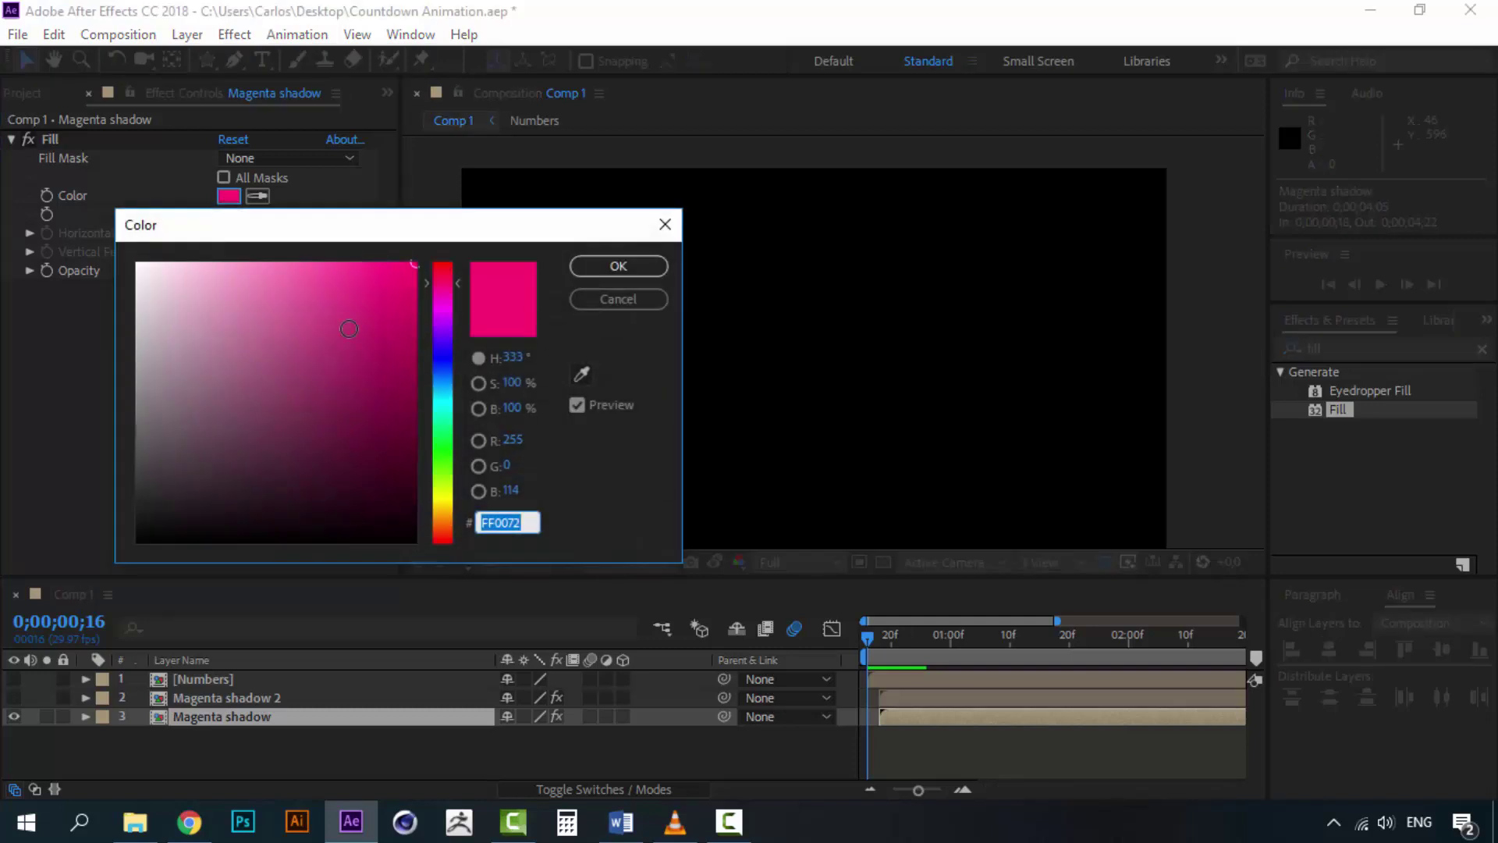
pyautogui.click(443, 339)
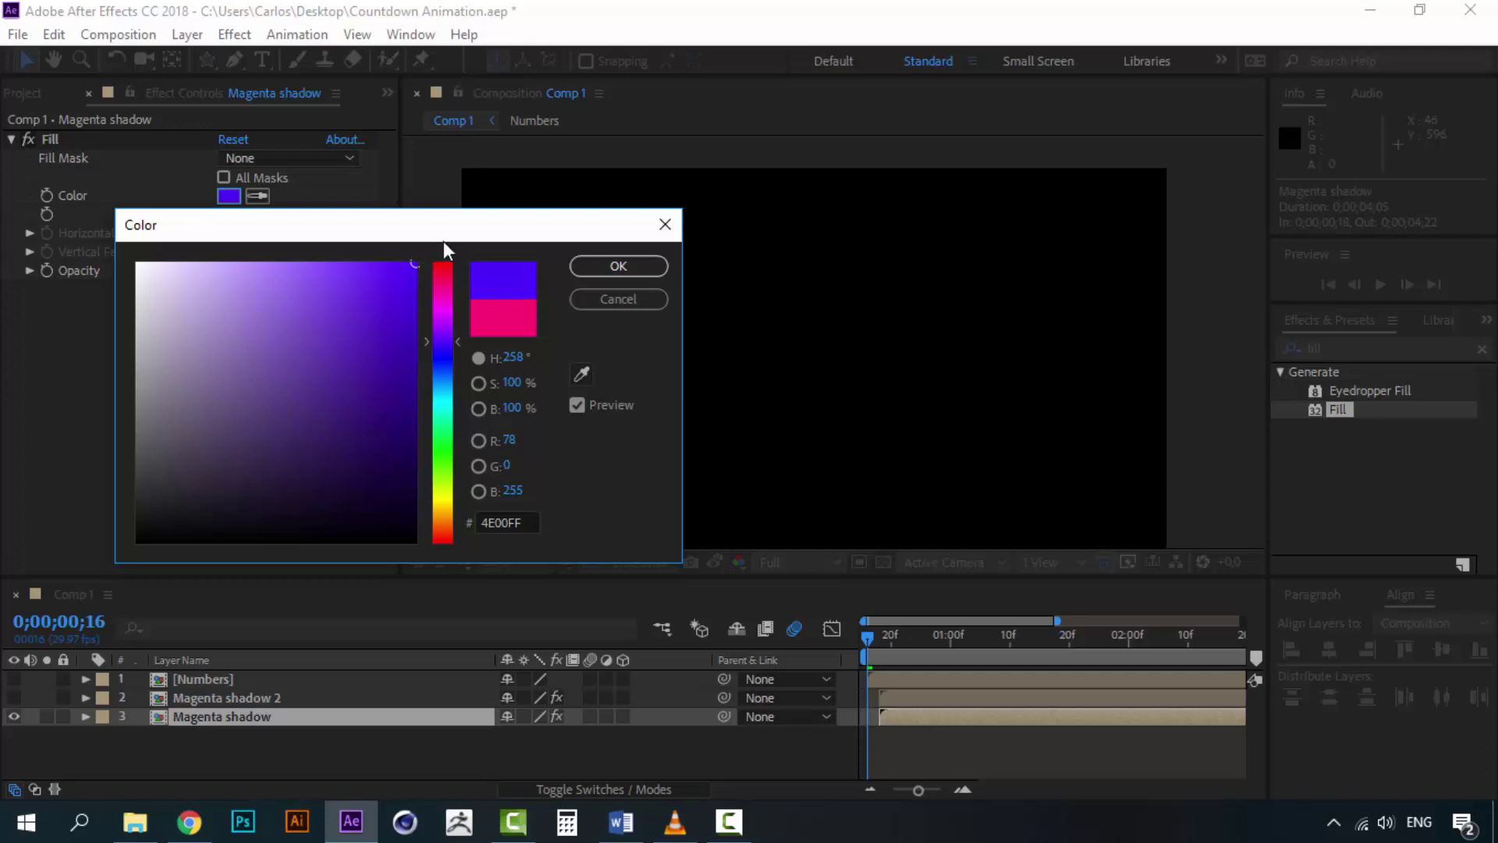
pyautogui.click(617, 266)
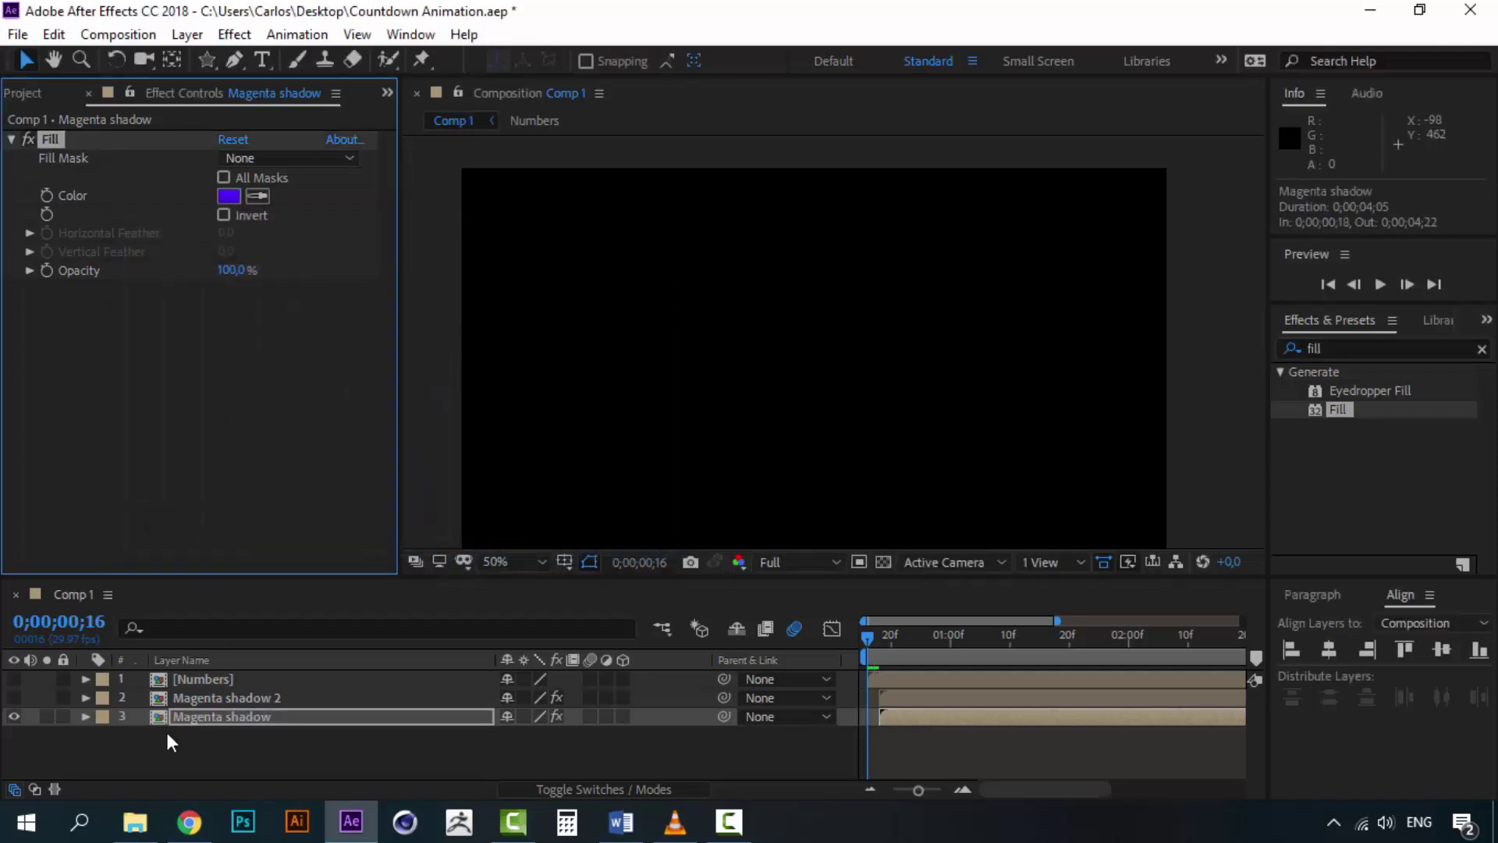
pyautogui.click(892, 637)
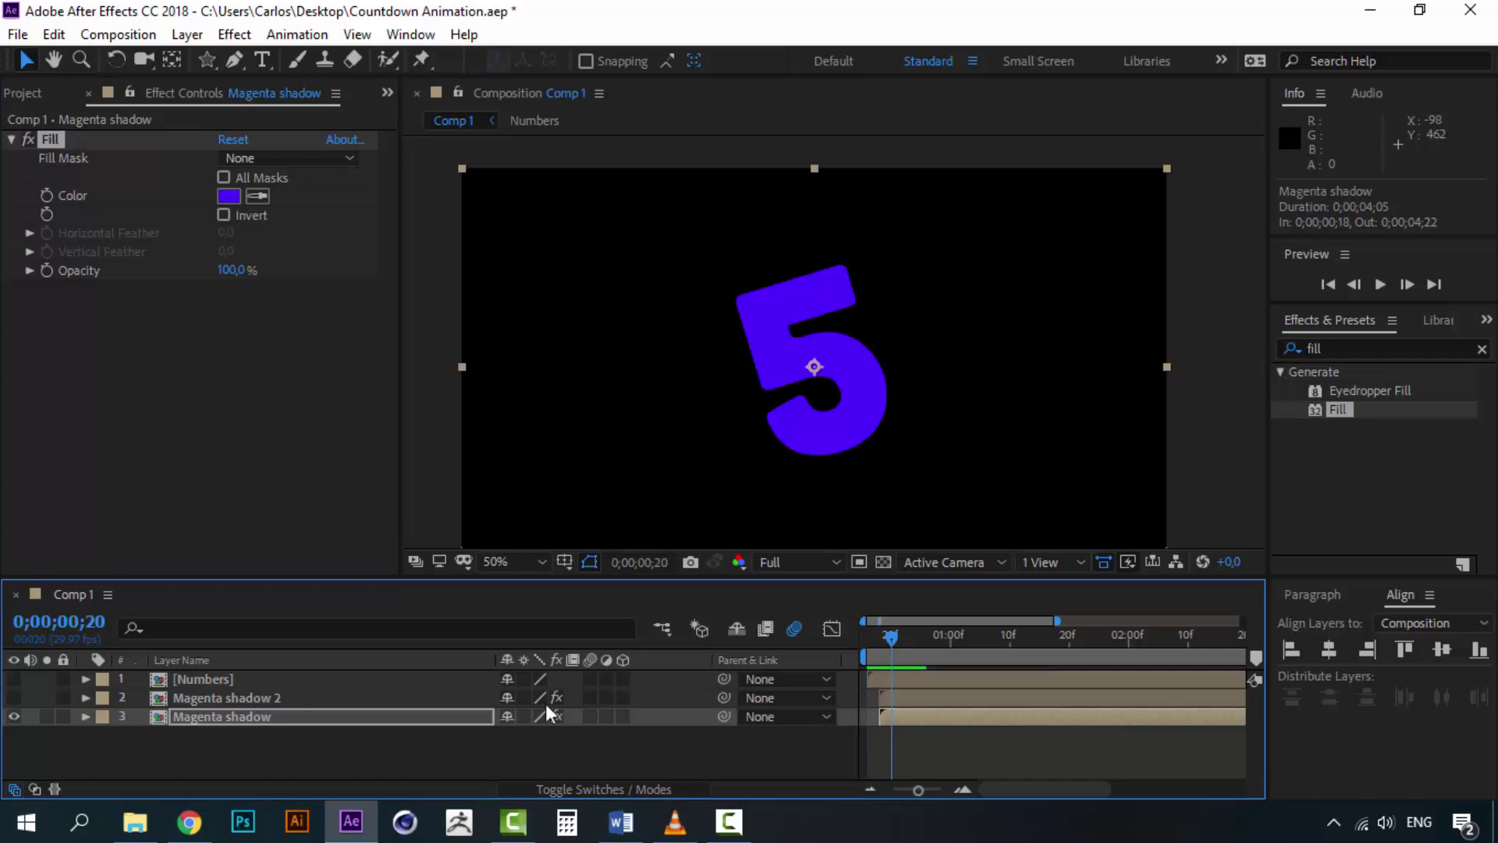
# - Show Numbers and Magenta shadow 2 again, and delay the blue-violet copy by 2 frames so it starts at 0;00;00;20
pyautogui.click(15, 697)
pyautogui.click(15, 679)
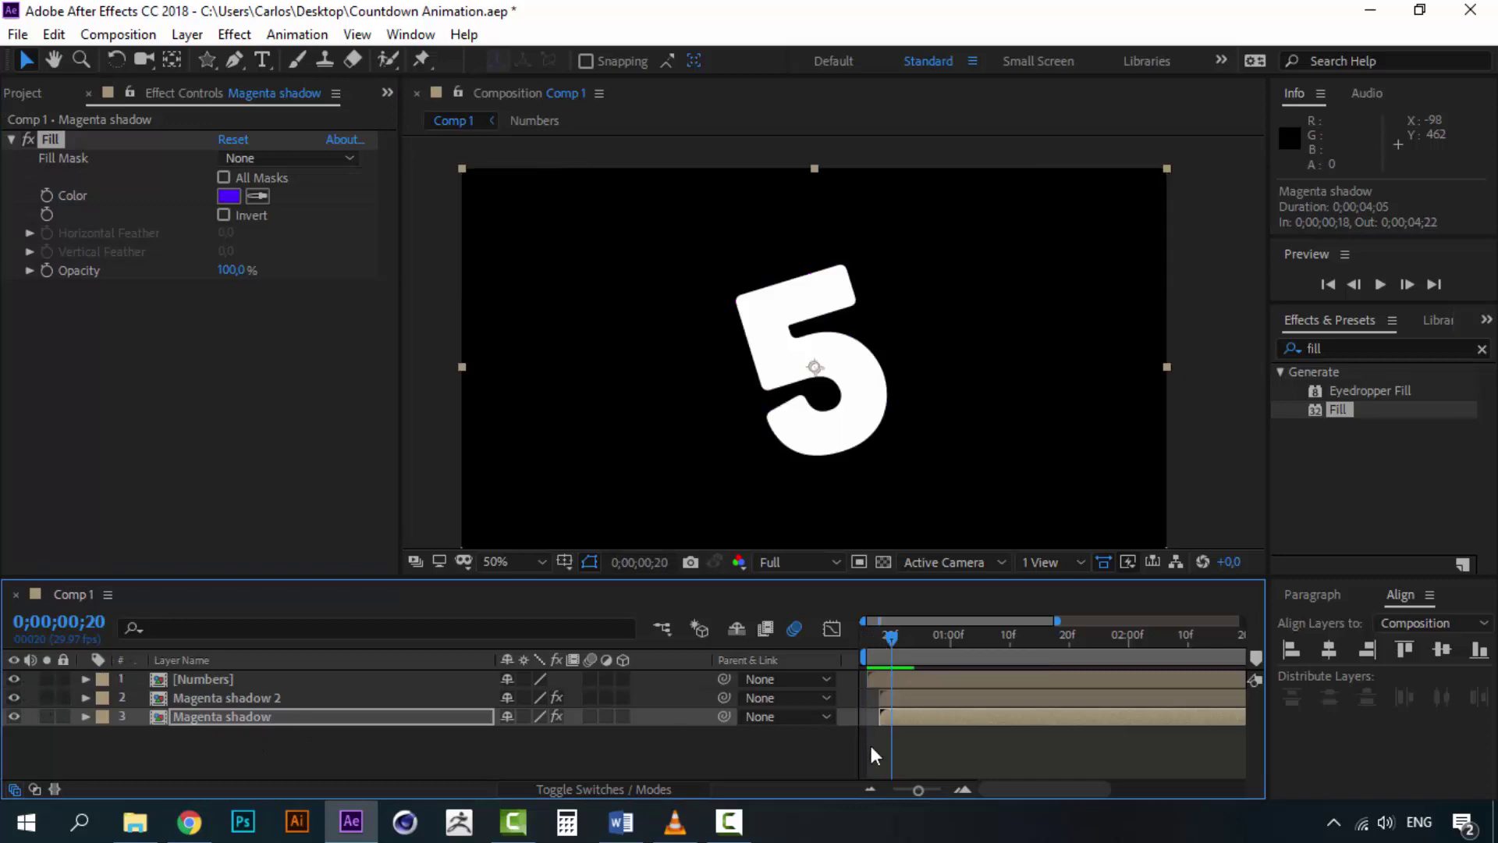
pyautogui.moveTo(886, 722); pyautogui.dragTo(897, 718)
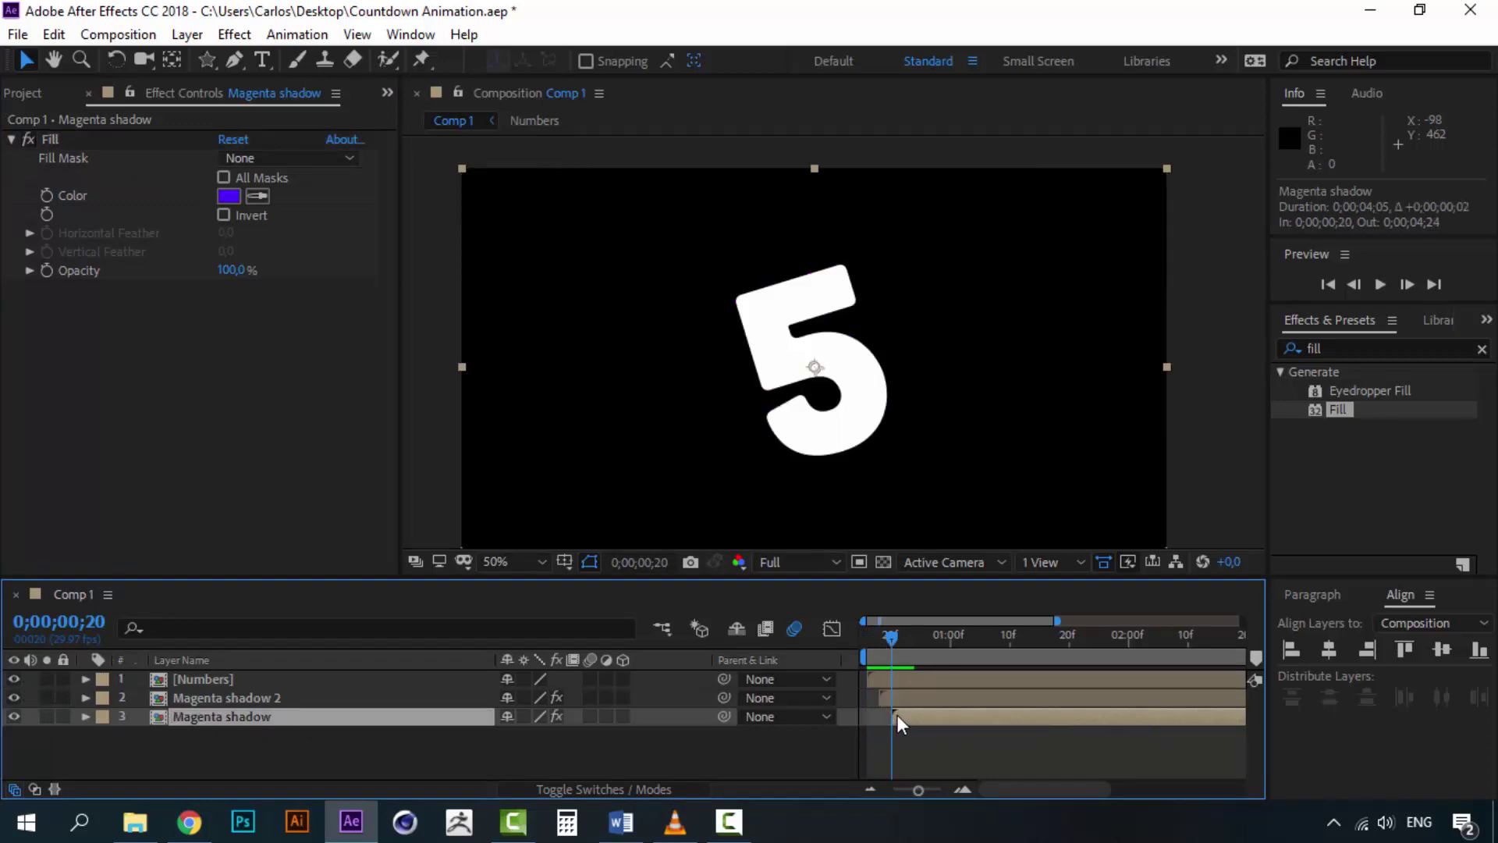
# - Preview the animation from 0;00;00;16 with both the magenta and blue-violet copies behind the numbers
pyautogui.click(864, 635)
pyautogui.press('space')
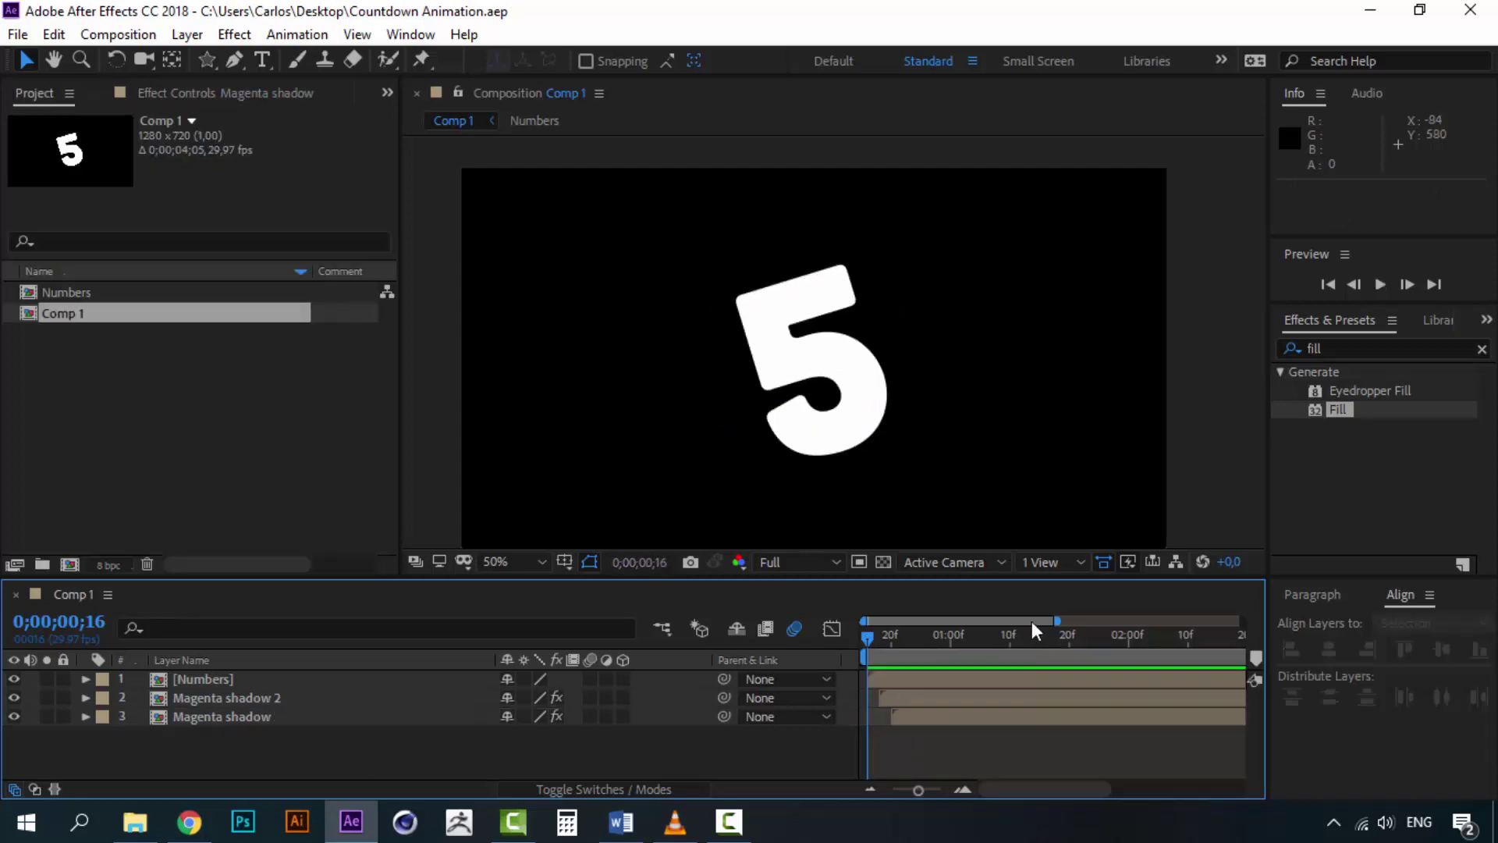
pyautogui.press('space')
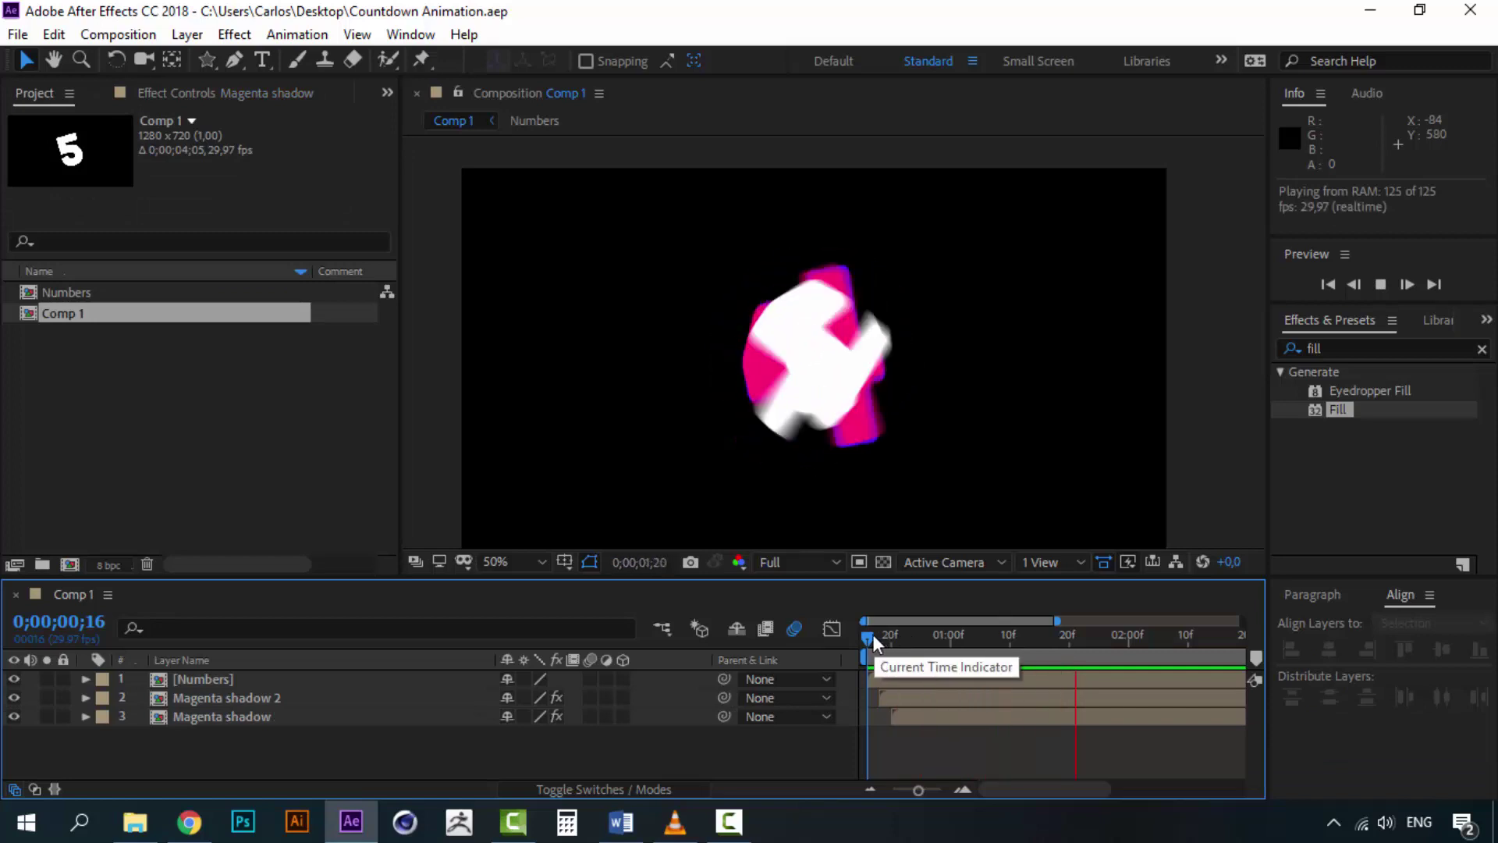
pyautogui.press('space')
pyautogui.moveTo(871, 635)
pyautogui.mouseDown()
pyautogui.moveTo(962, 632)
pyautogui.moveTo(869, 632)
pyautogui.mouseUp()
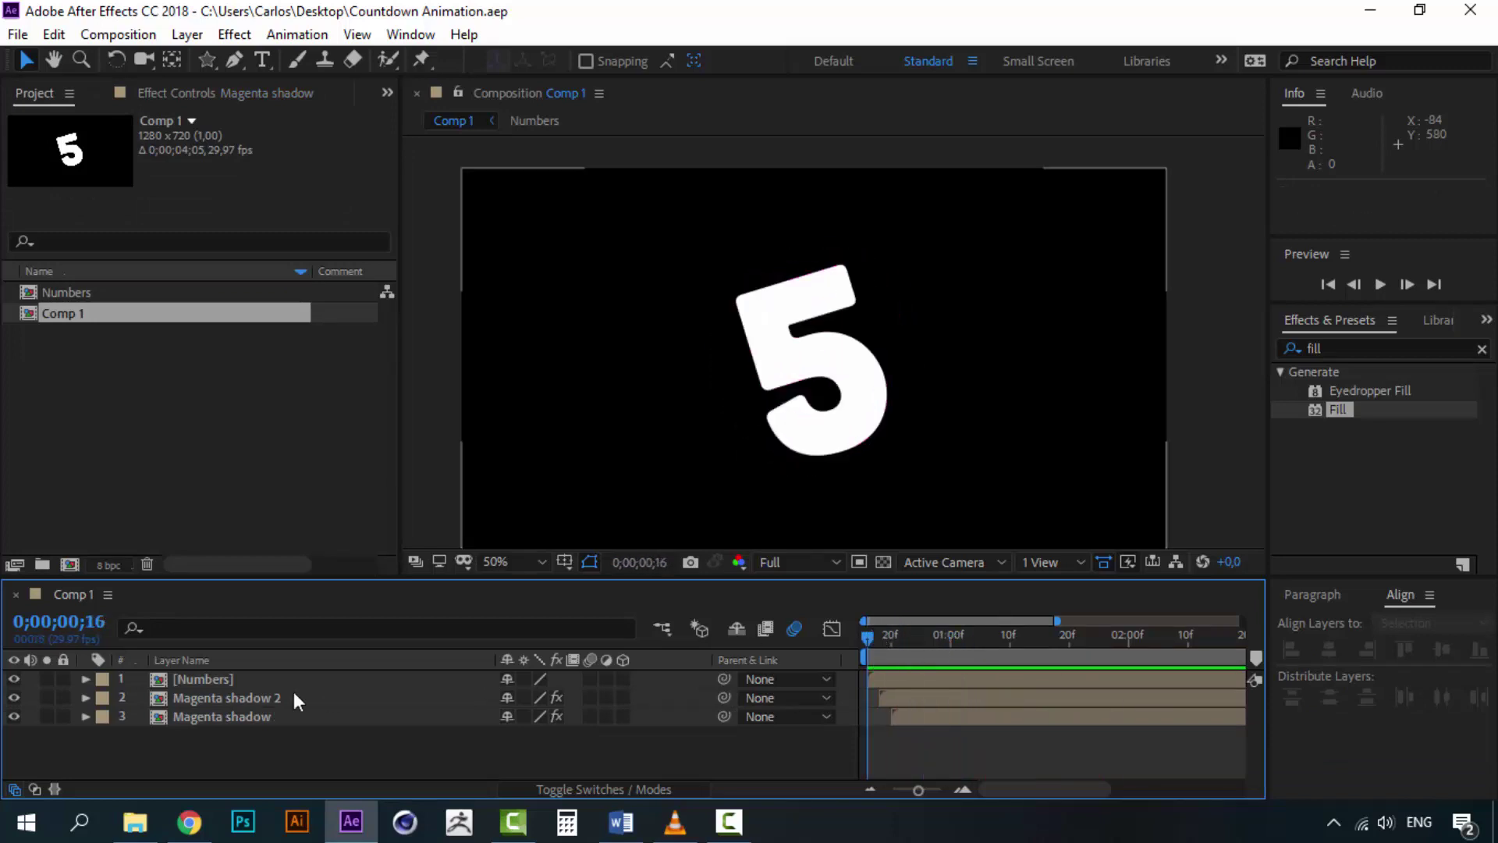
# - Open the Numbers precomposition and apply the Drop Shadow effect to its Numbers shape layer
pyautogui.doubleClick(212, 682)
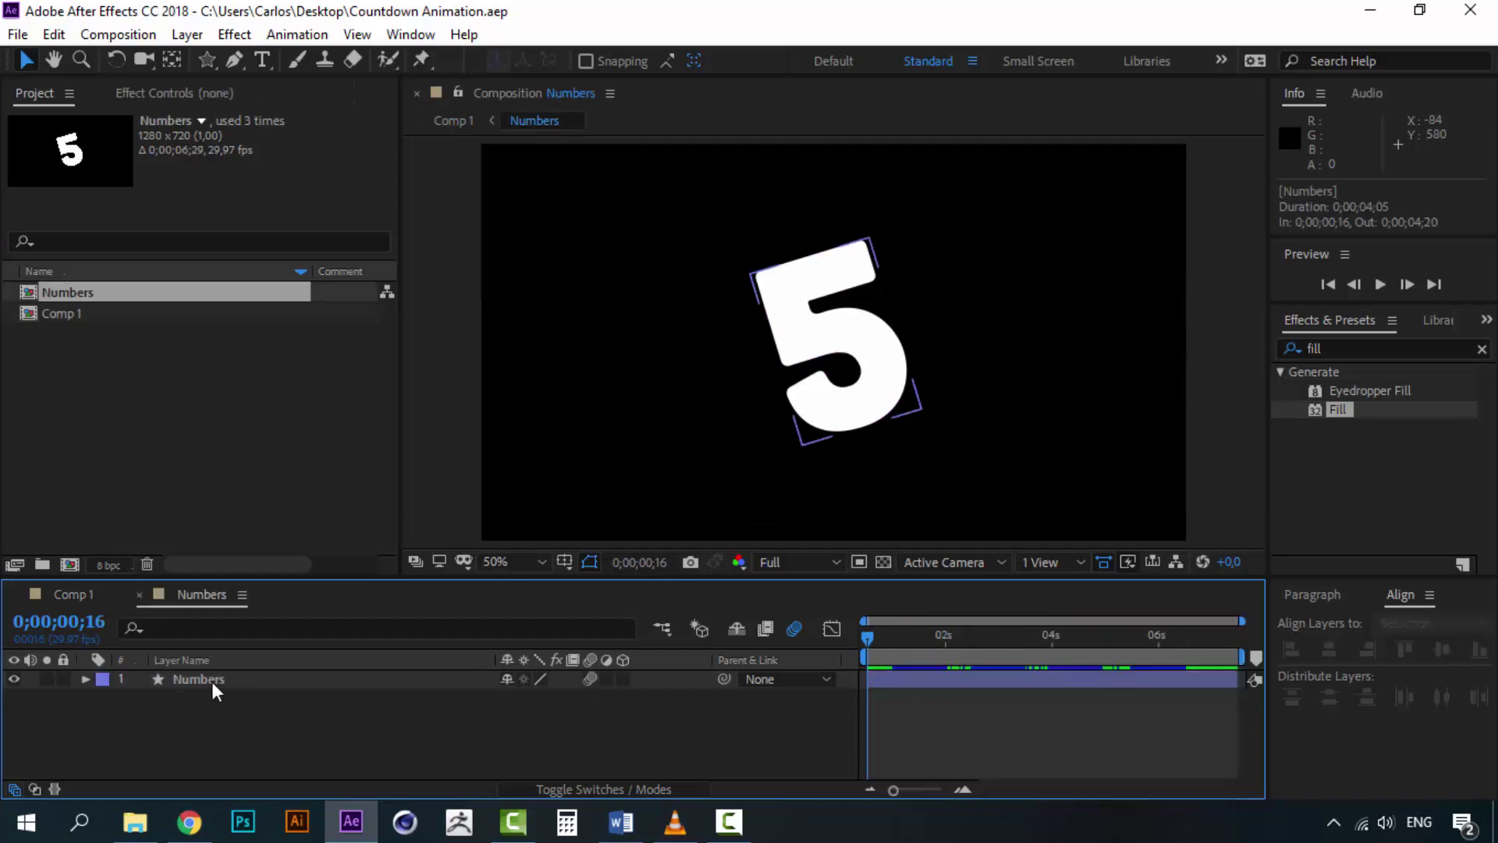
pyautogui.click(208, 682)
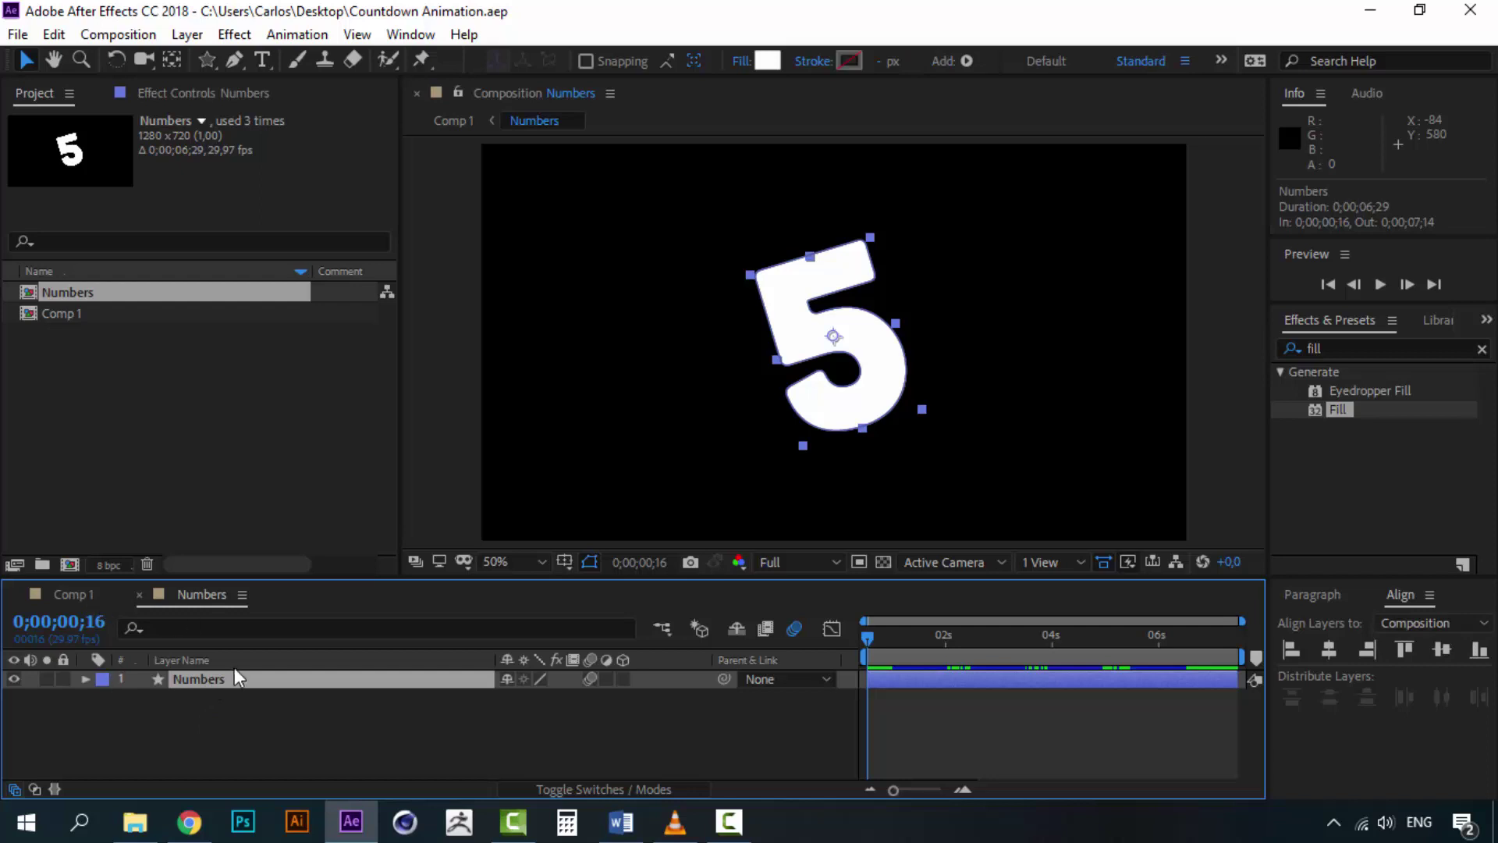
pyautogui.click(237, 35)
pyautogui.click(1402, 345)
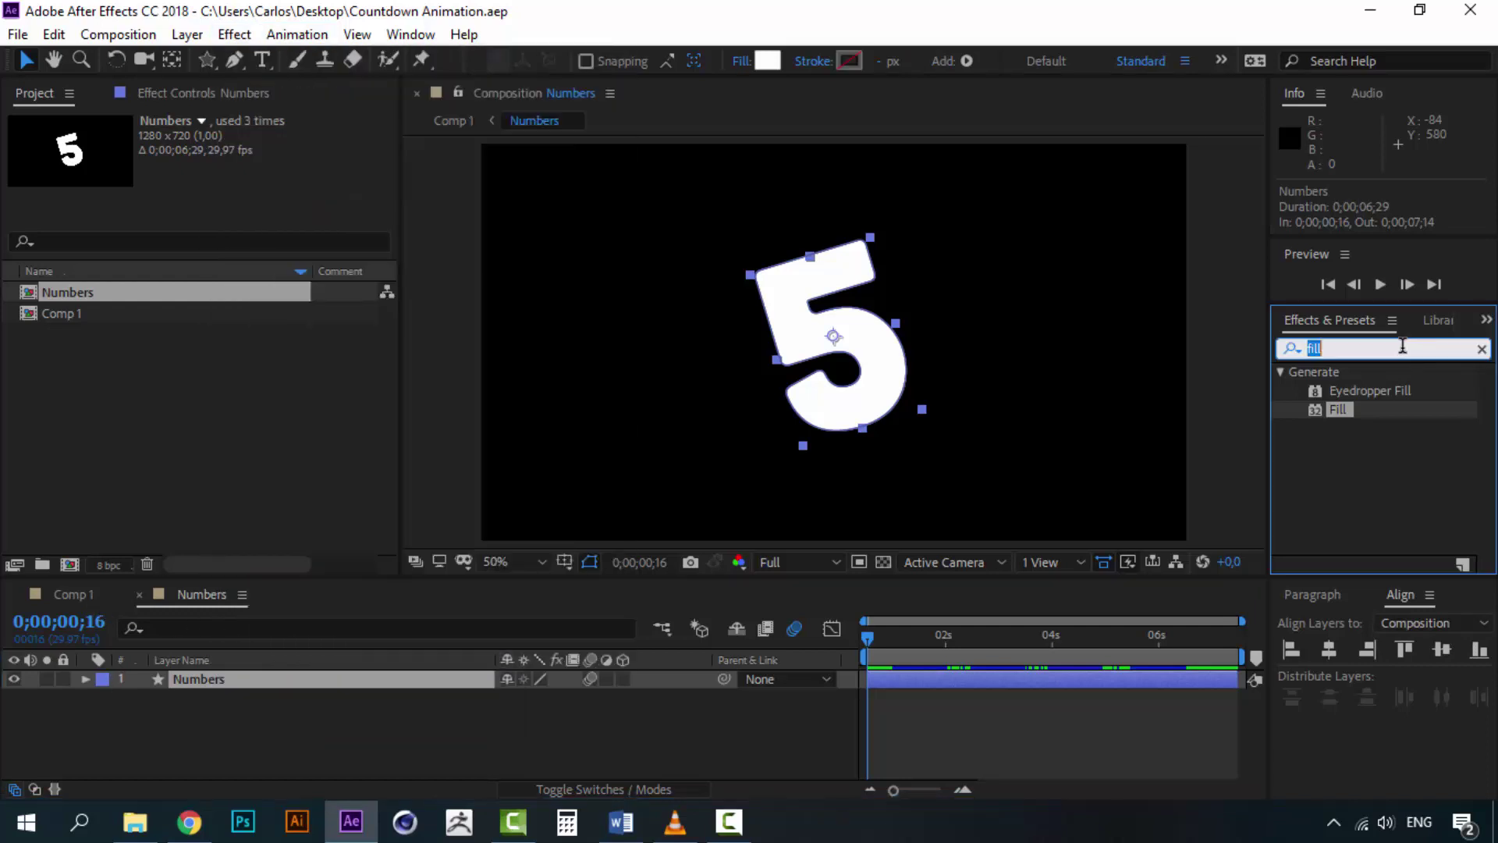
pyautogui.write('drop')
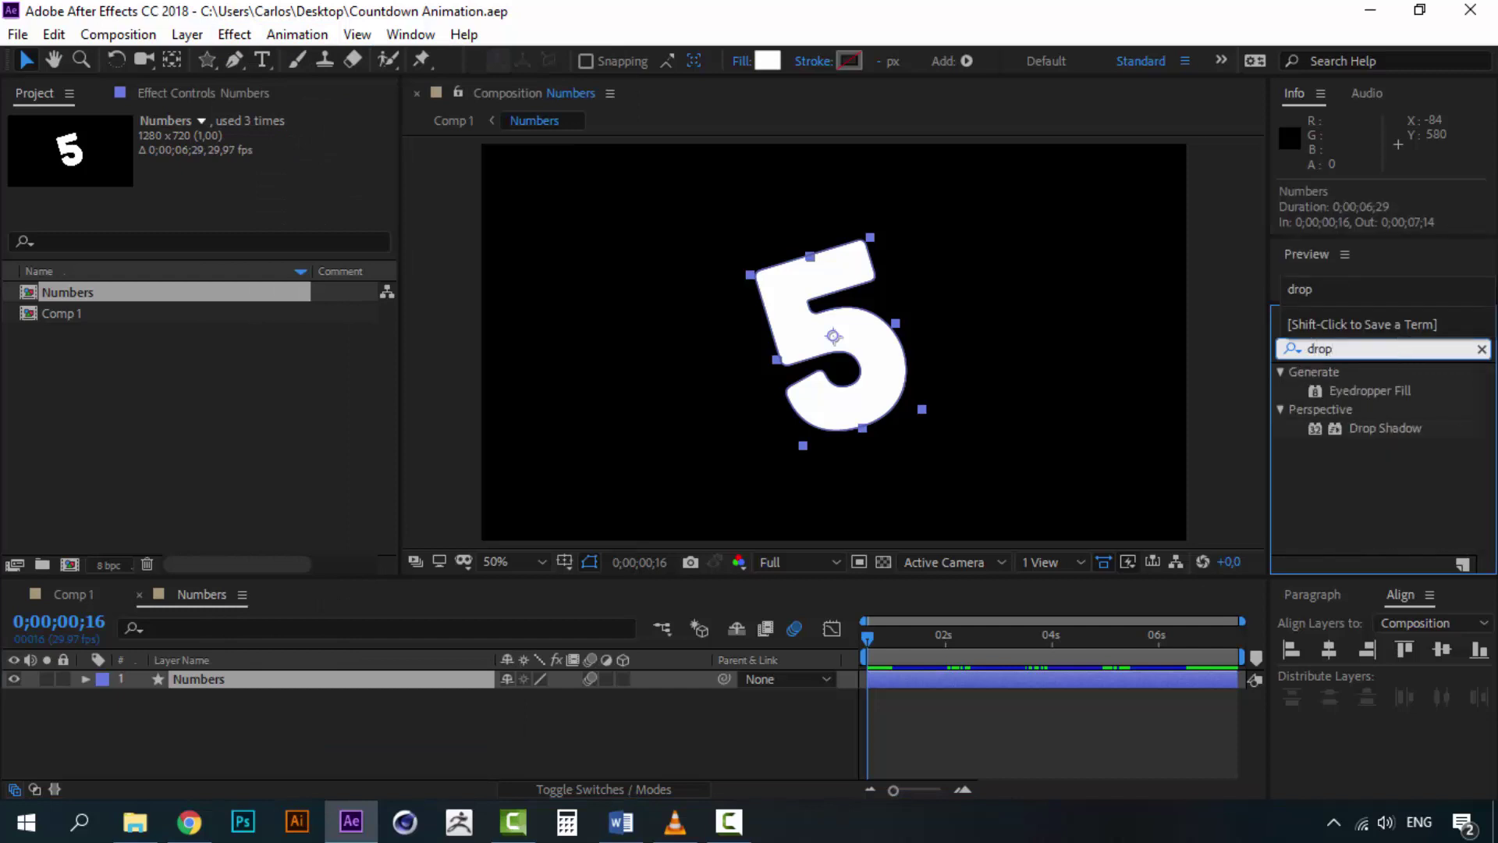
pyautogui.doubleClick(1378, 425)
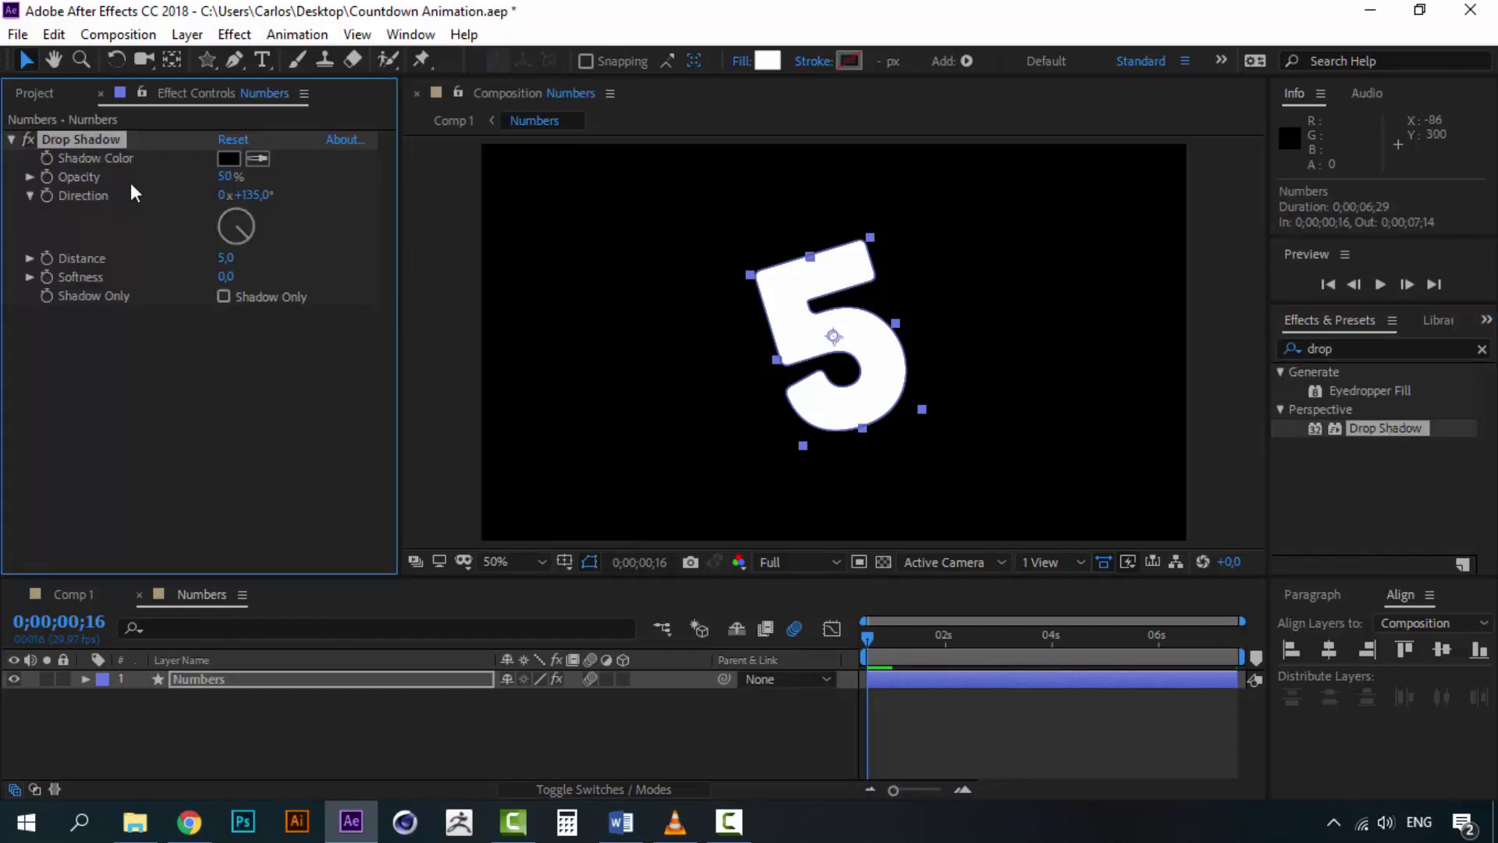
# - Set the Drop Shadow's shadow color to white (FFFFFF)
pyautogui.click(235, 160)
pyautogui.moveTo(188, 288); pyautogui.dragTo(131, 256)
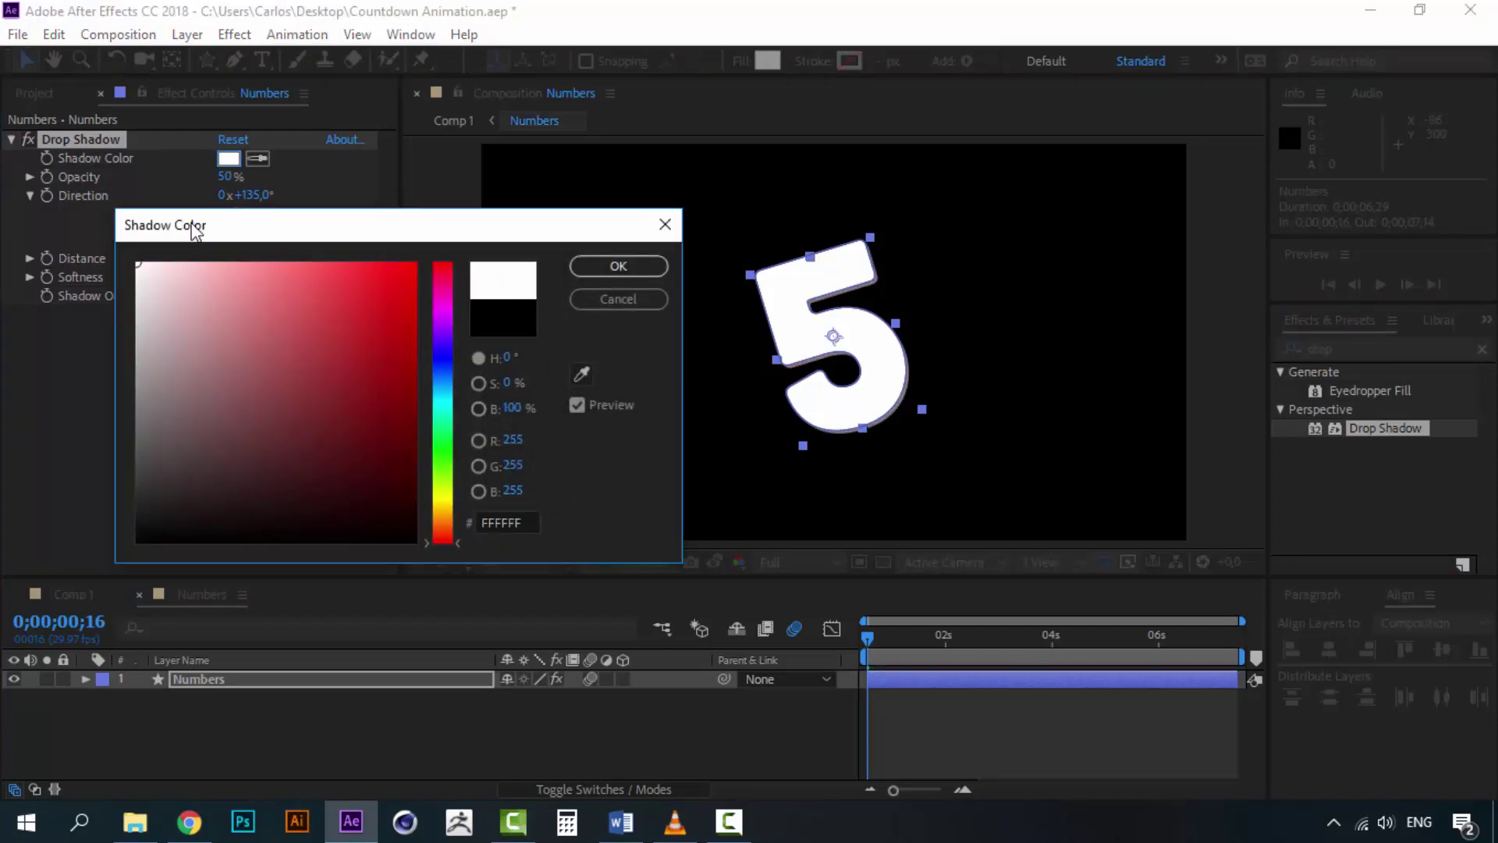
pyautogui.click(588, 265)
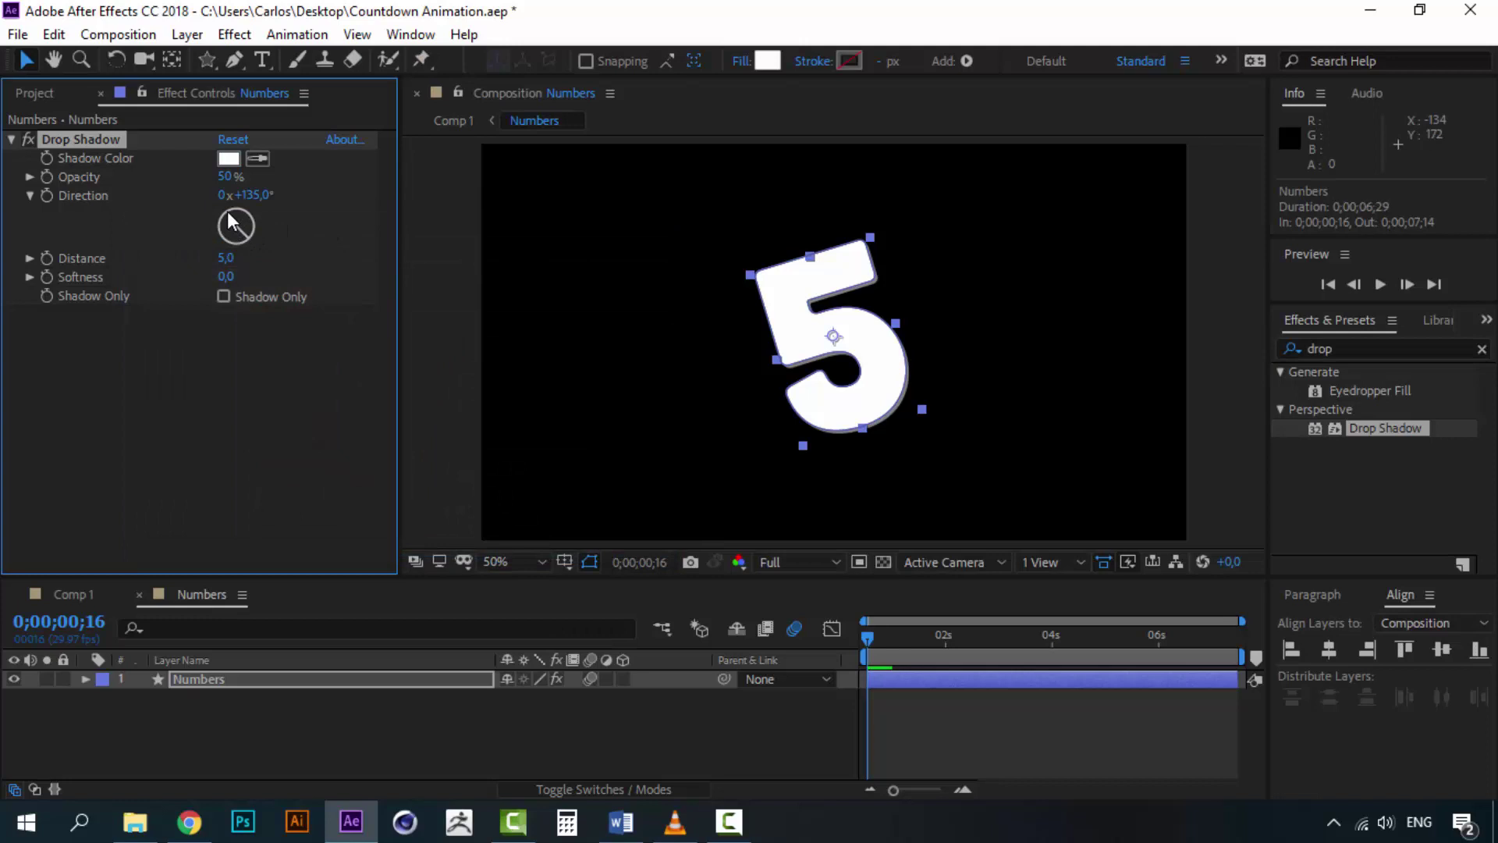
# - Set the white Drop Shadow's direction to -1x -40°, distance to 6 and opacity to 100%
pyautogui.click(229, 216)
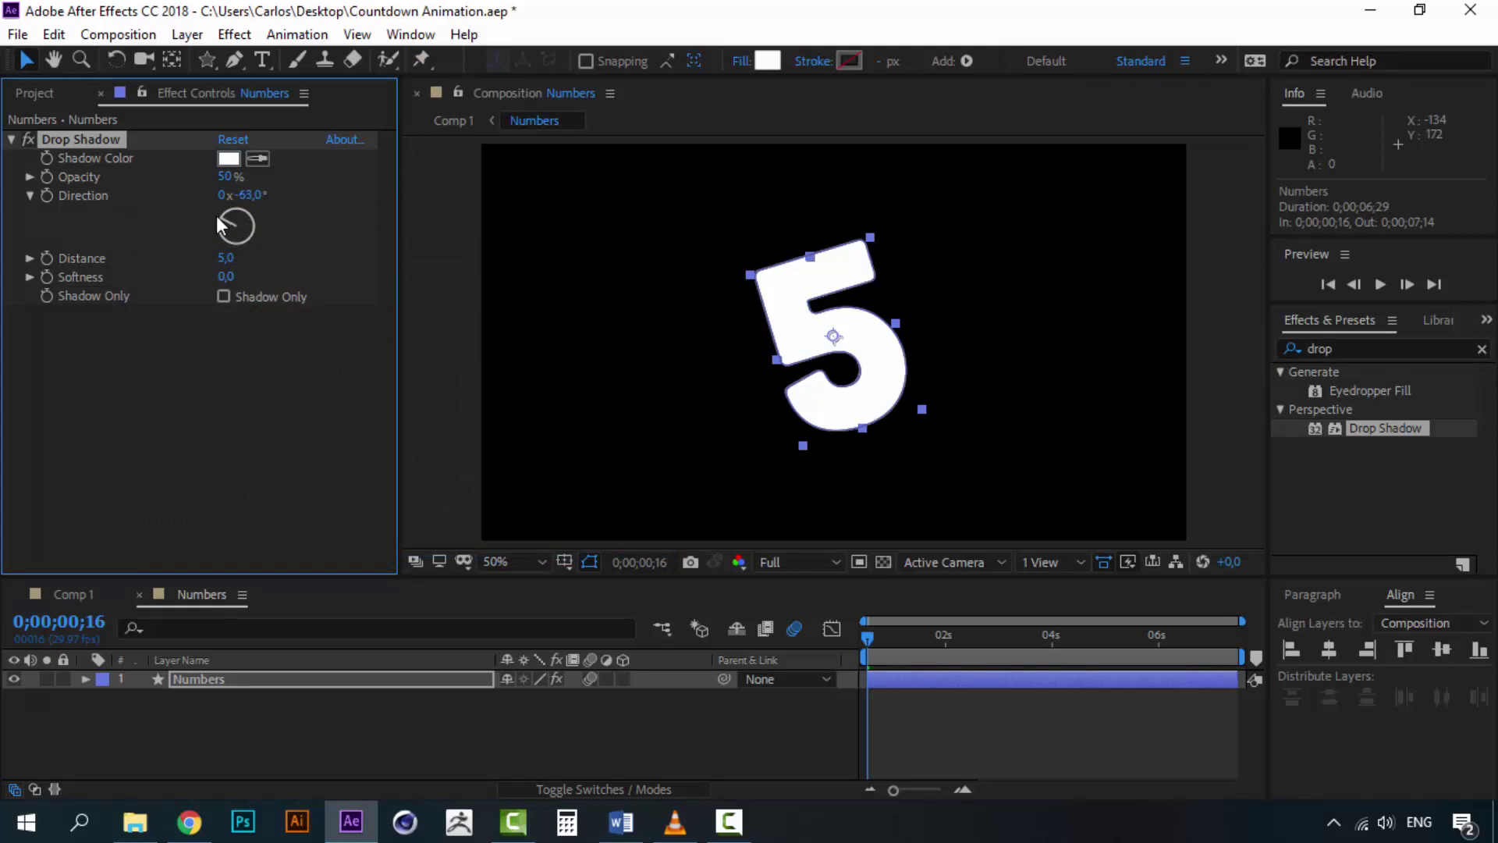
pyautogui.moveTo(219, 228); pyautogui.dragTo(186, 166)
pyautogui.moveTo(222, 261); pyautogui.dragTo(219, 256)
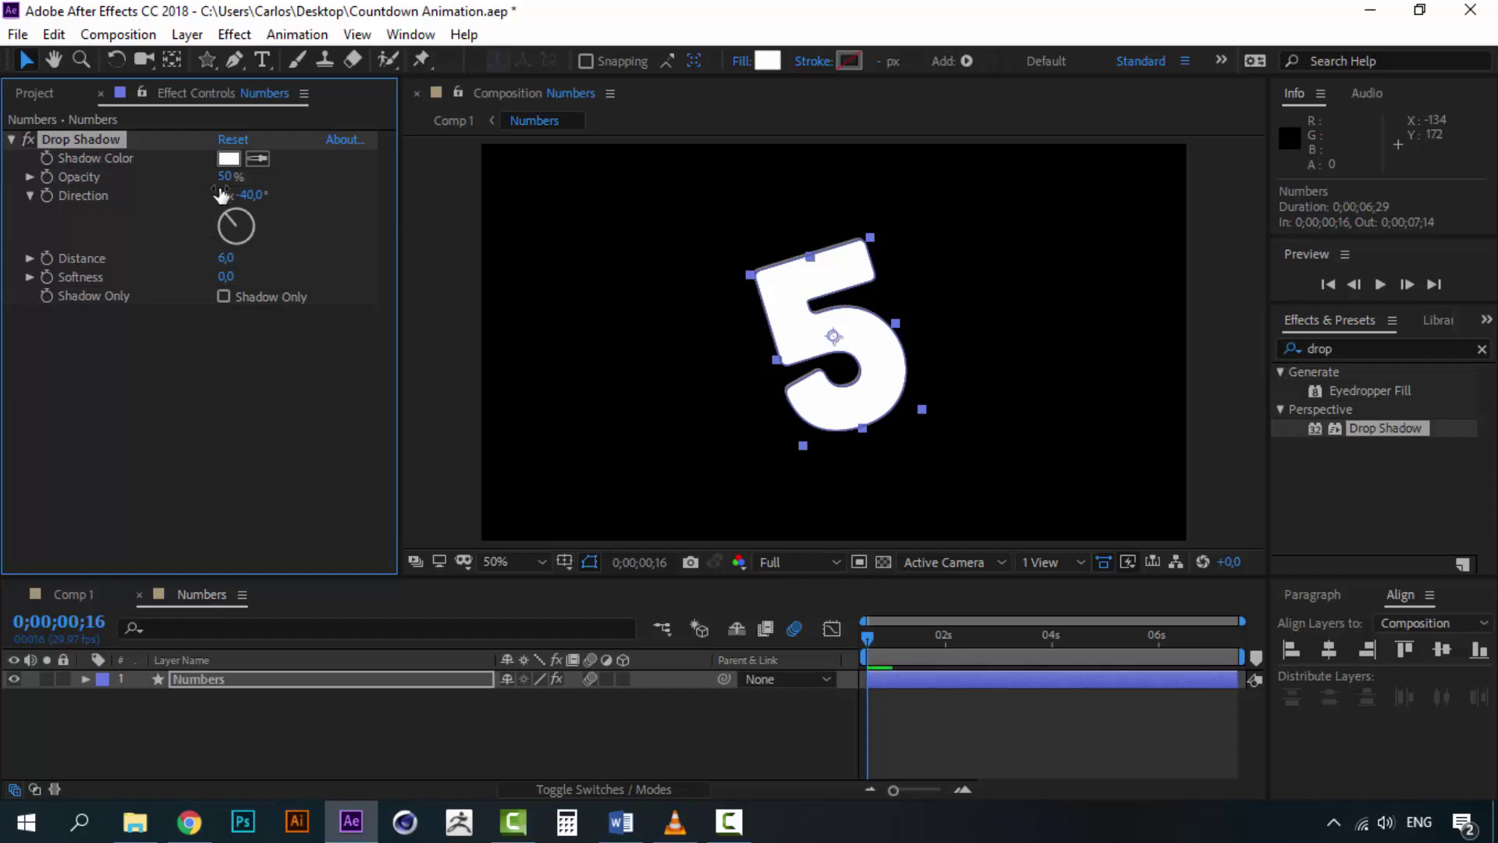
pyautogui.moveTo(256, 174); pyautogui.dragTo(368, 159)
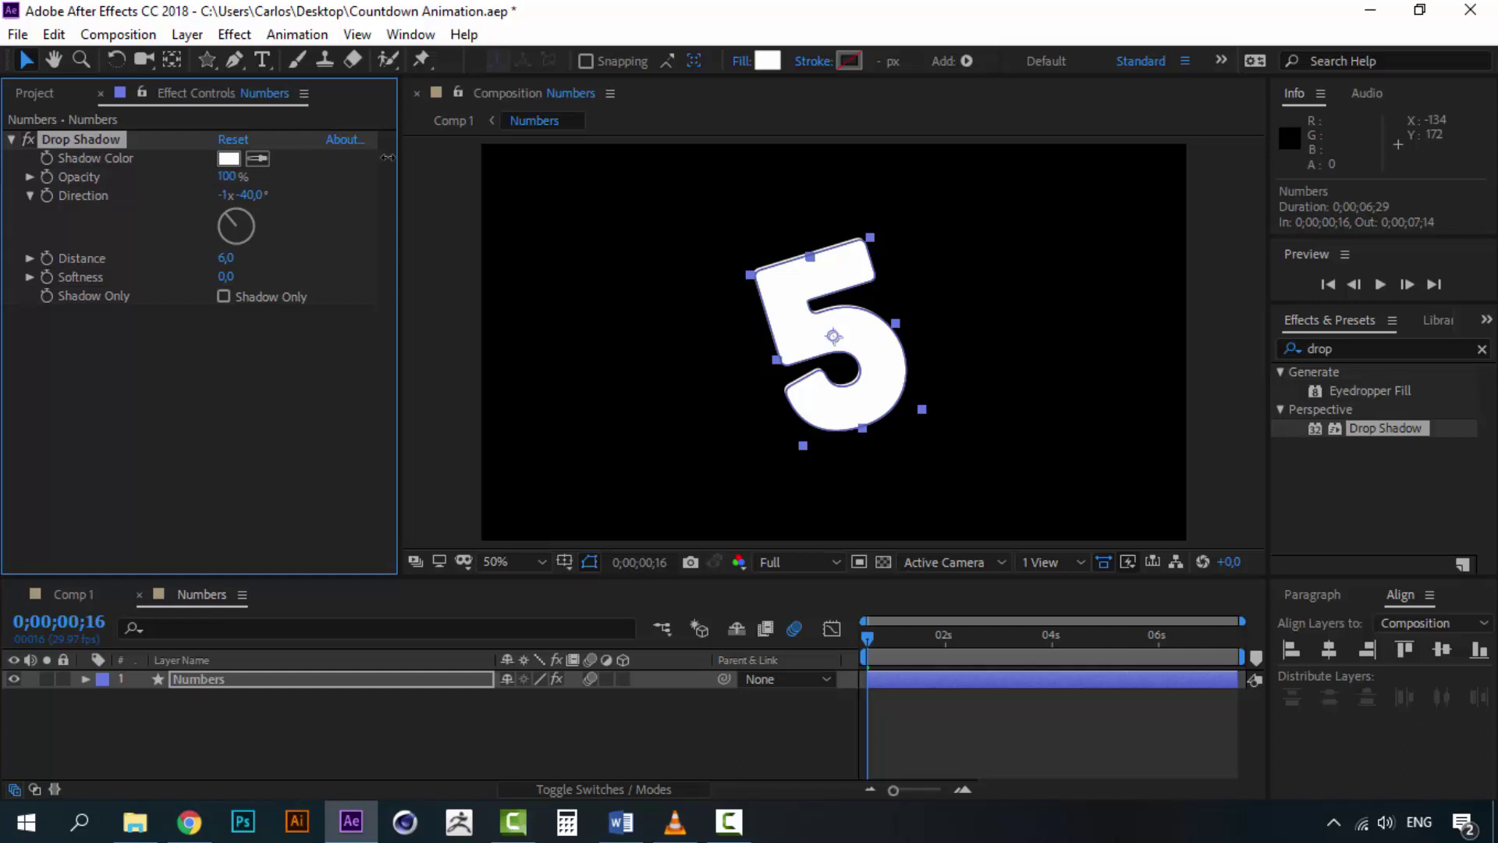
# - Deselect the Numbers layer and preview its animation with the white drop shadow
pyautogui.click(789, 728)
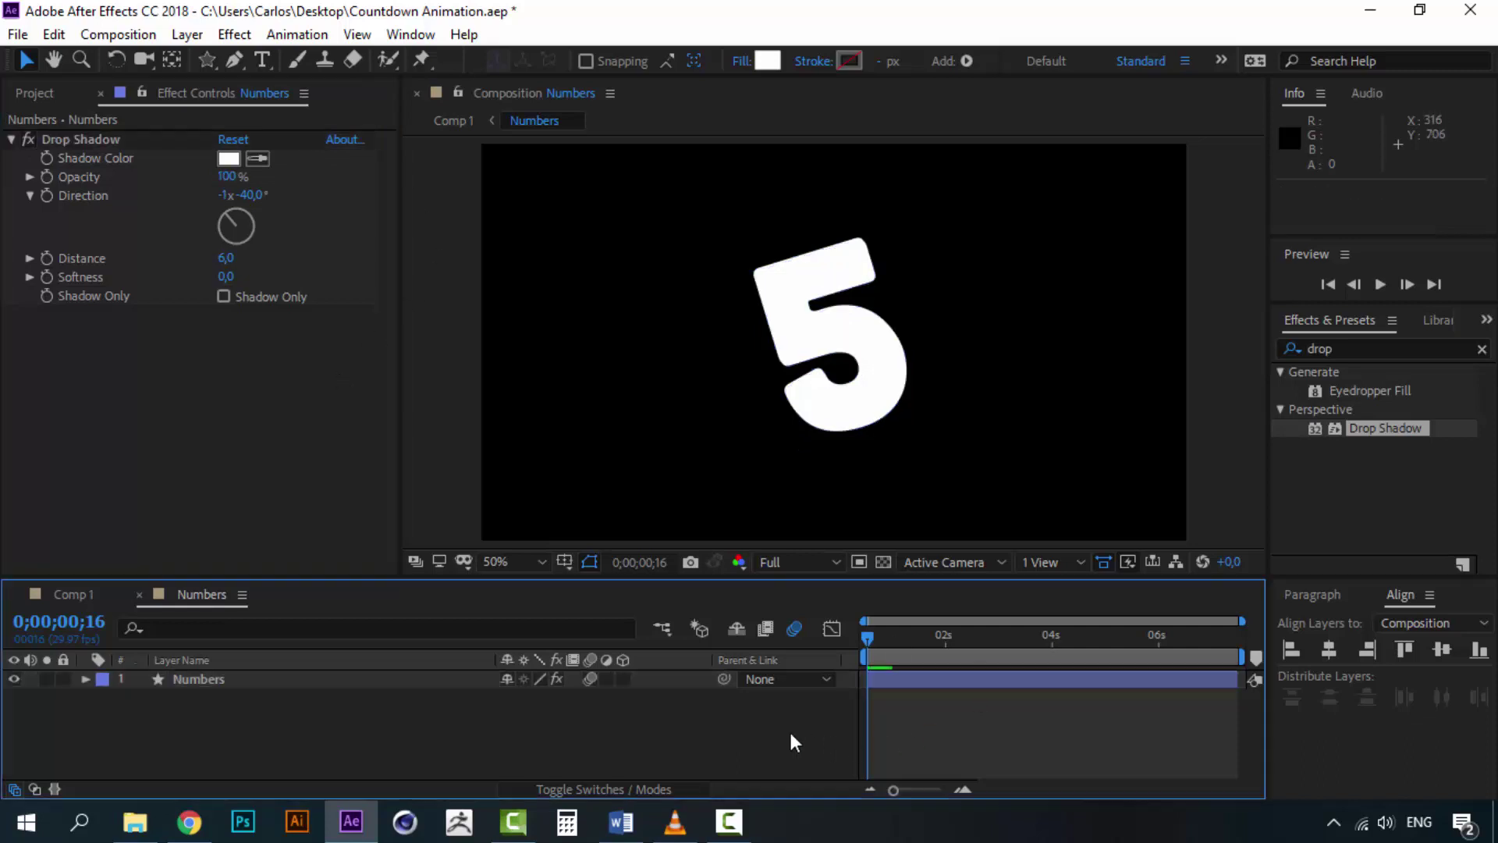
pyautogui.press('space')
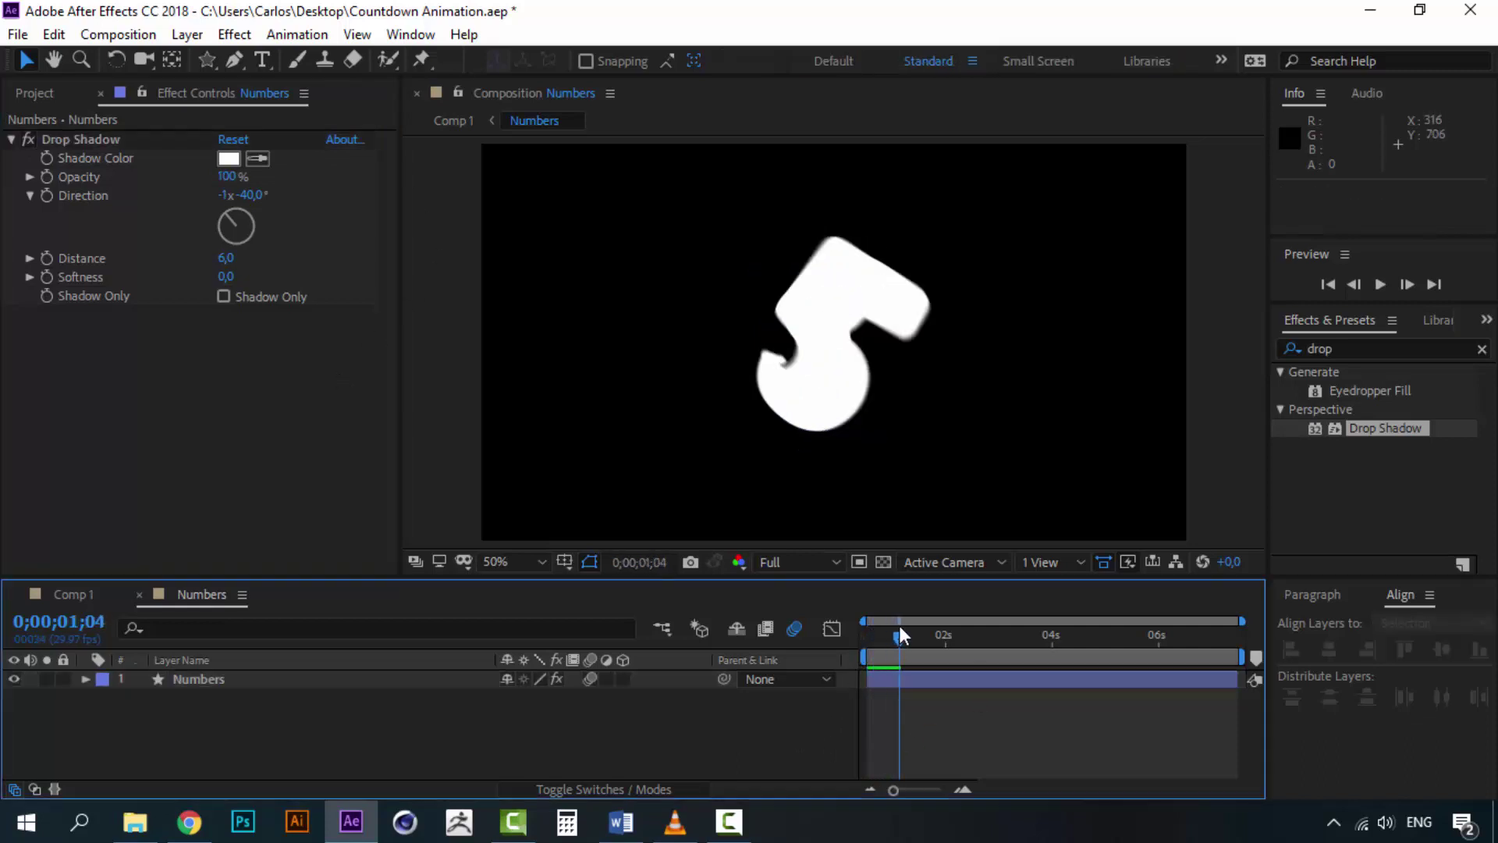
pyautogui.press('space')
# - Duplicate the Drop Shadow effect on the Numbers layer and set the copy's shadow color to black (000000)
pyautogui.click(96, 143)
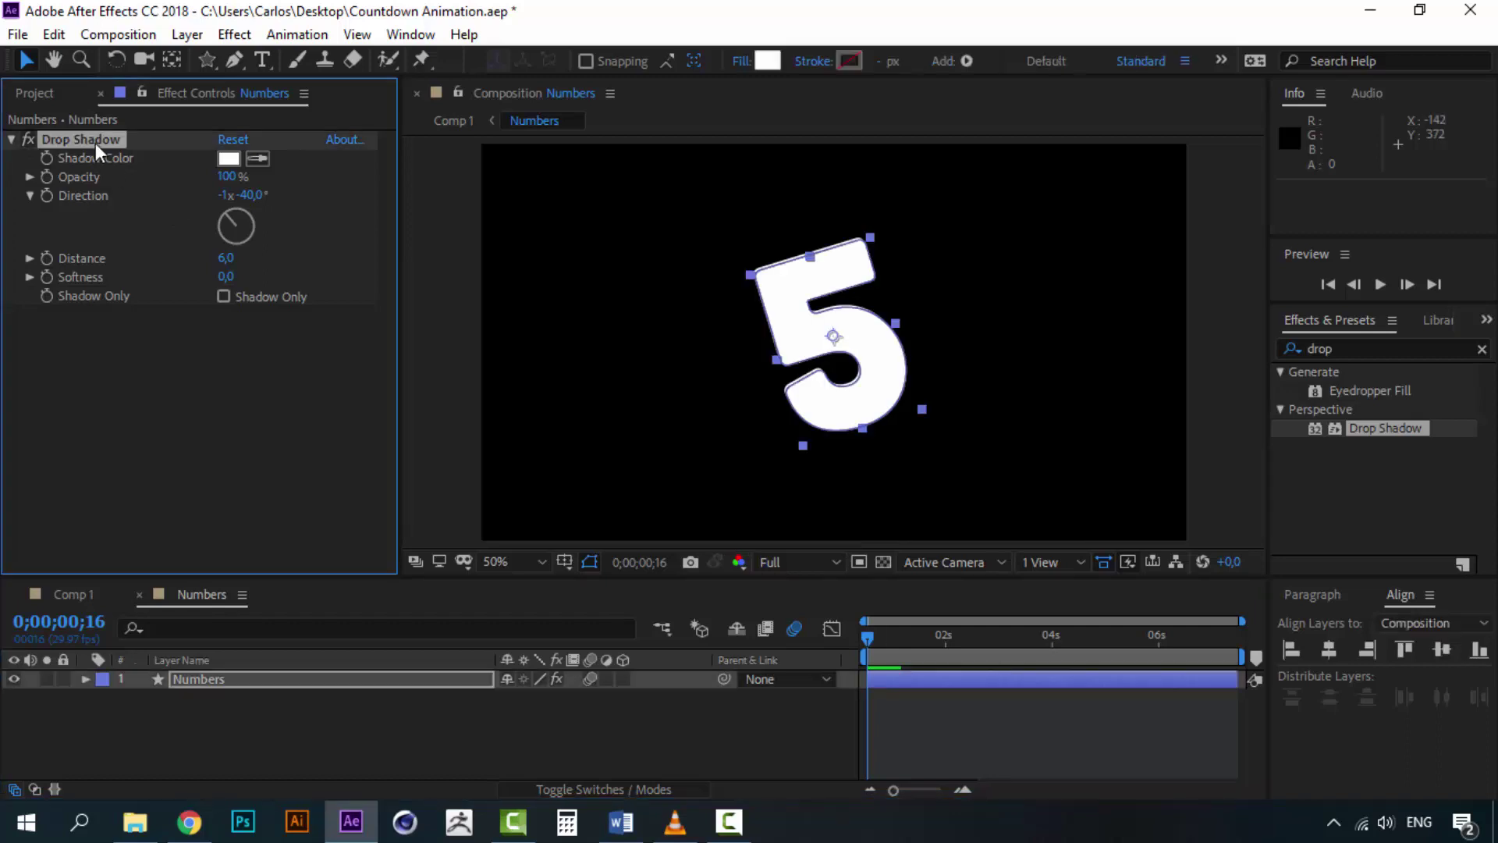
pyautogui.hotkey('ctrl', 'd')
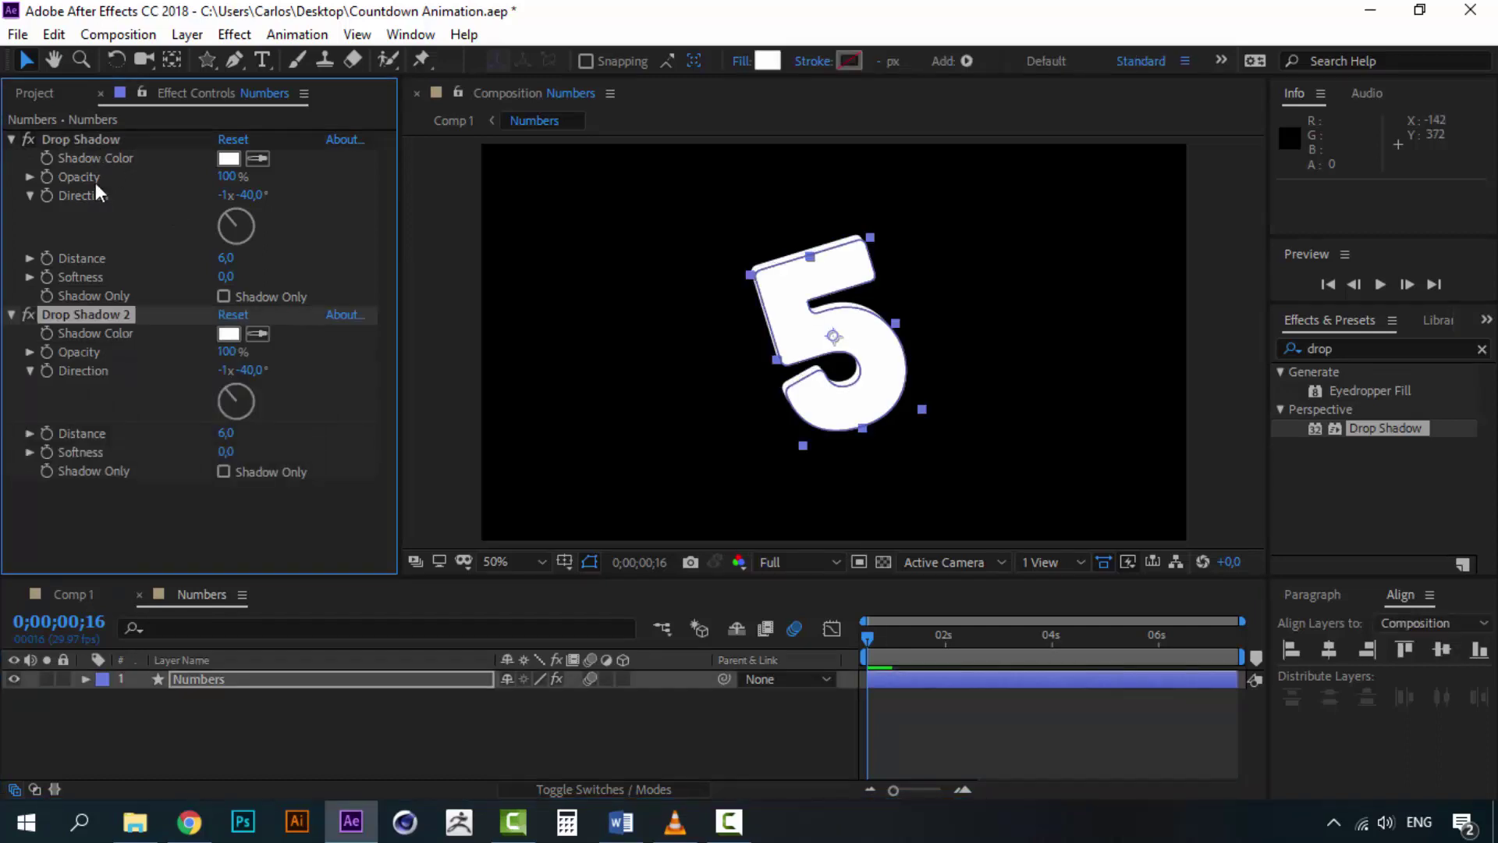
pyautogui.click(230, 334)
pyautogui.moveTo(564, 236); pyautogui.dragTo(565, 240)
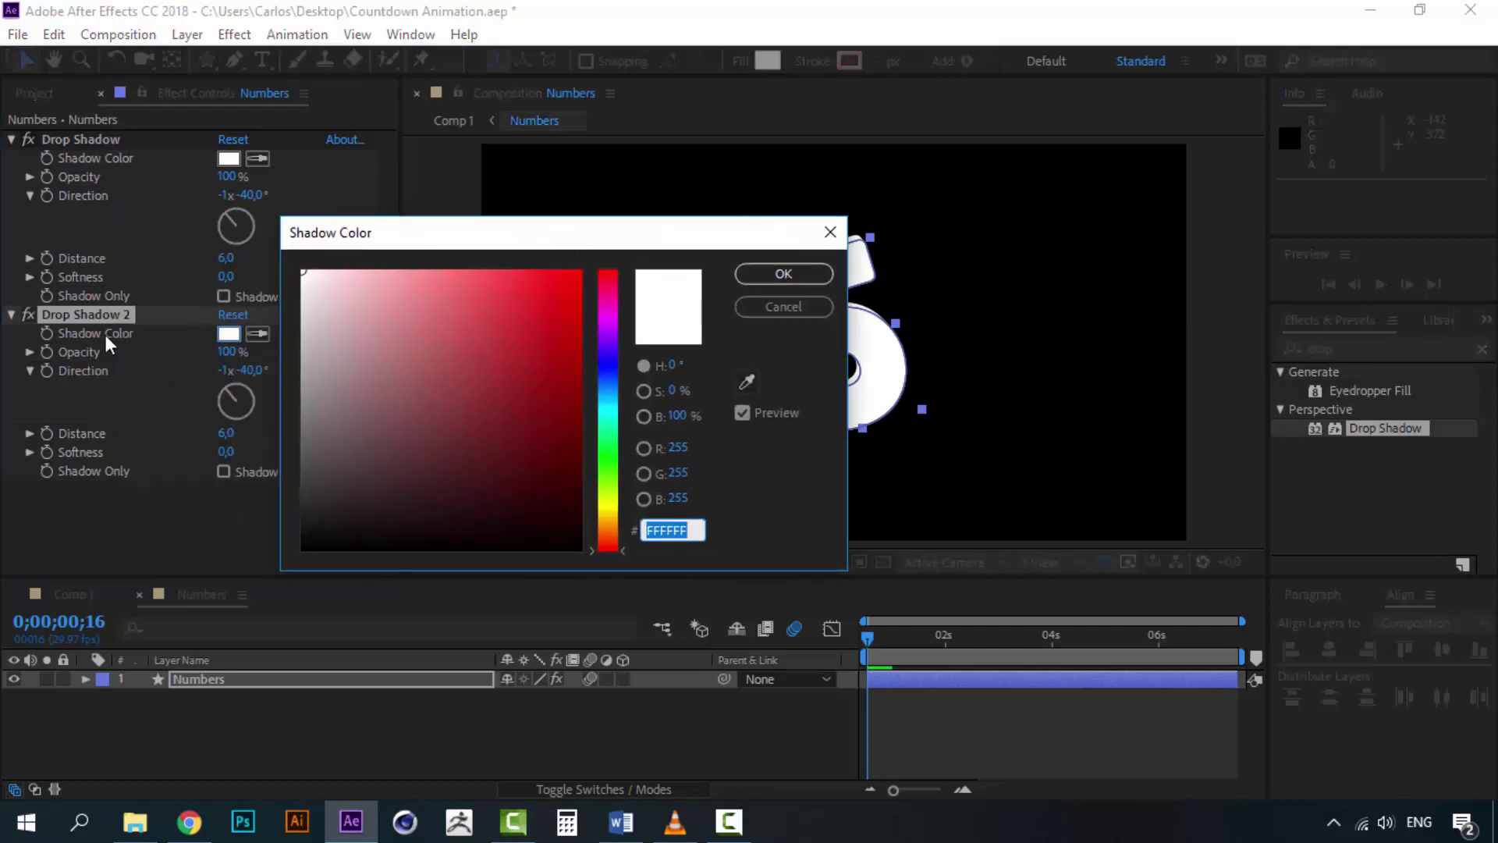
pyautogui.write('000000')
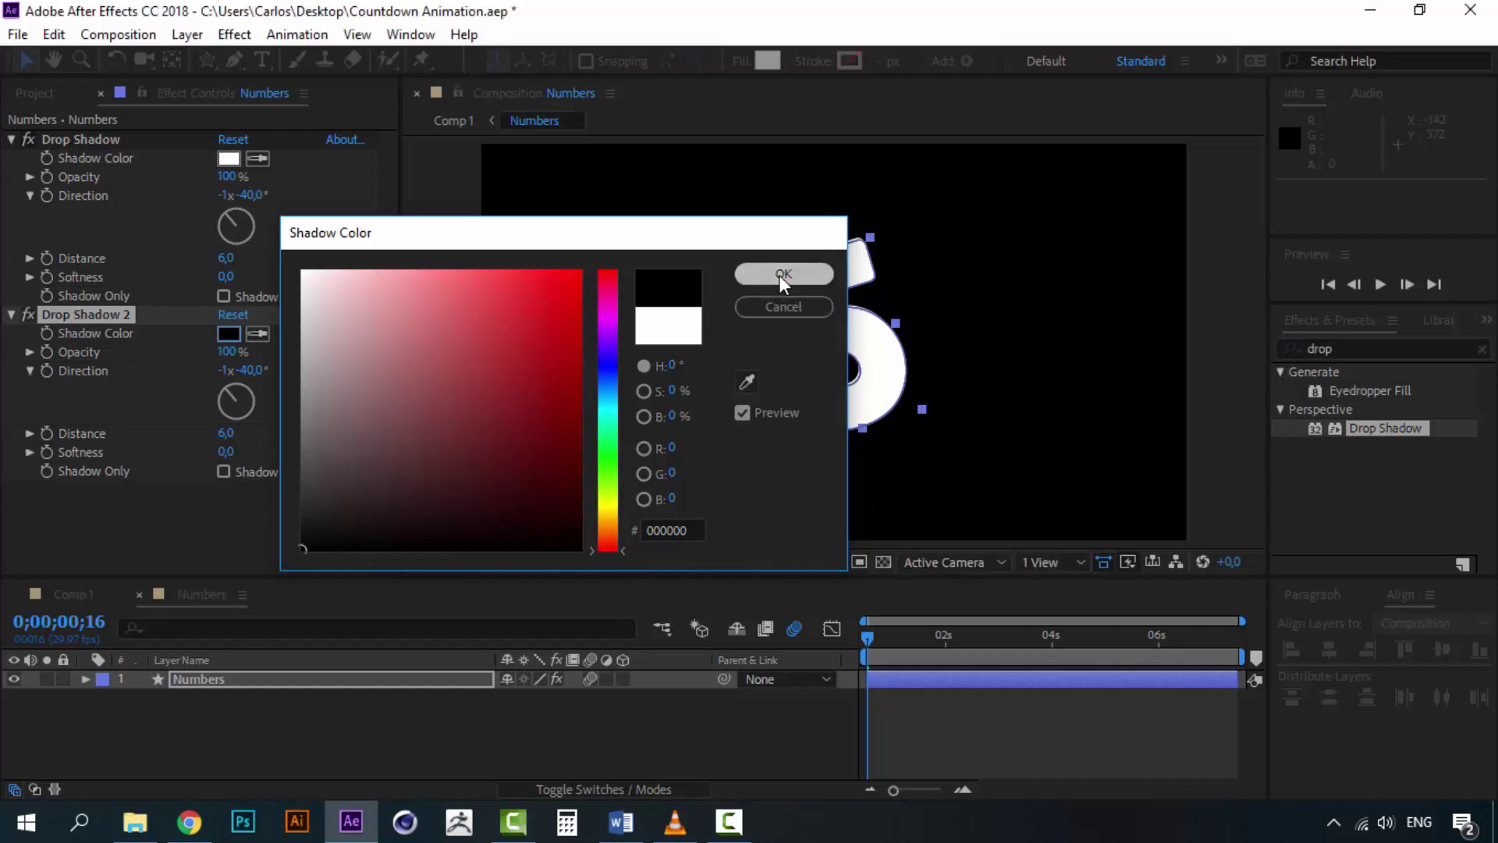
pyautogui.click(781, 274)
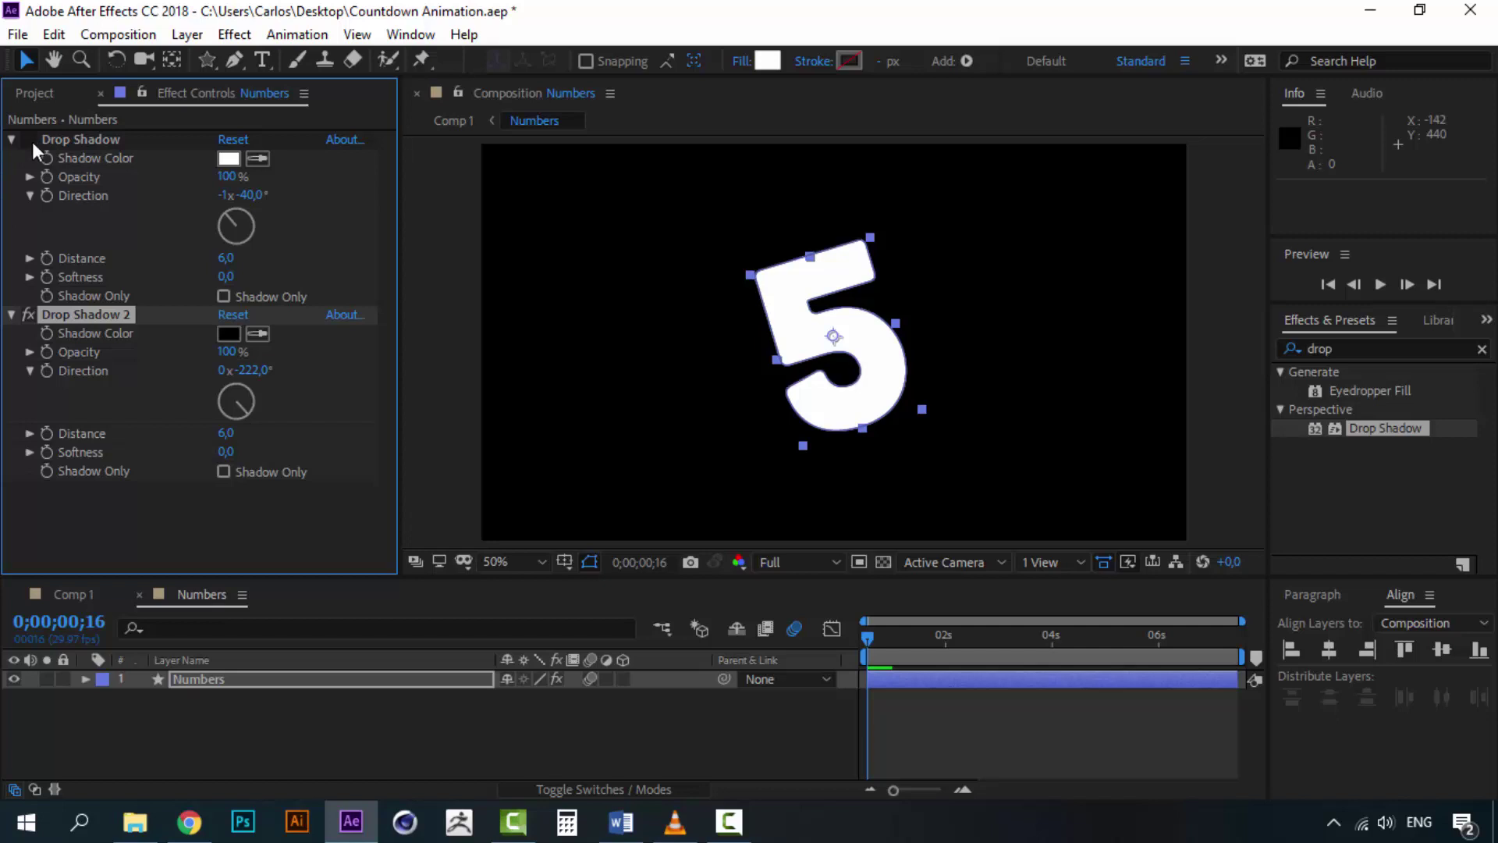
# - Set the Numbers composition's background color to yellow (FFF000)
pyautogui.click(118, 34)
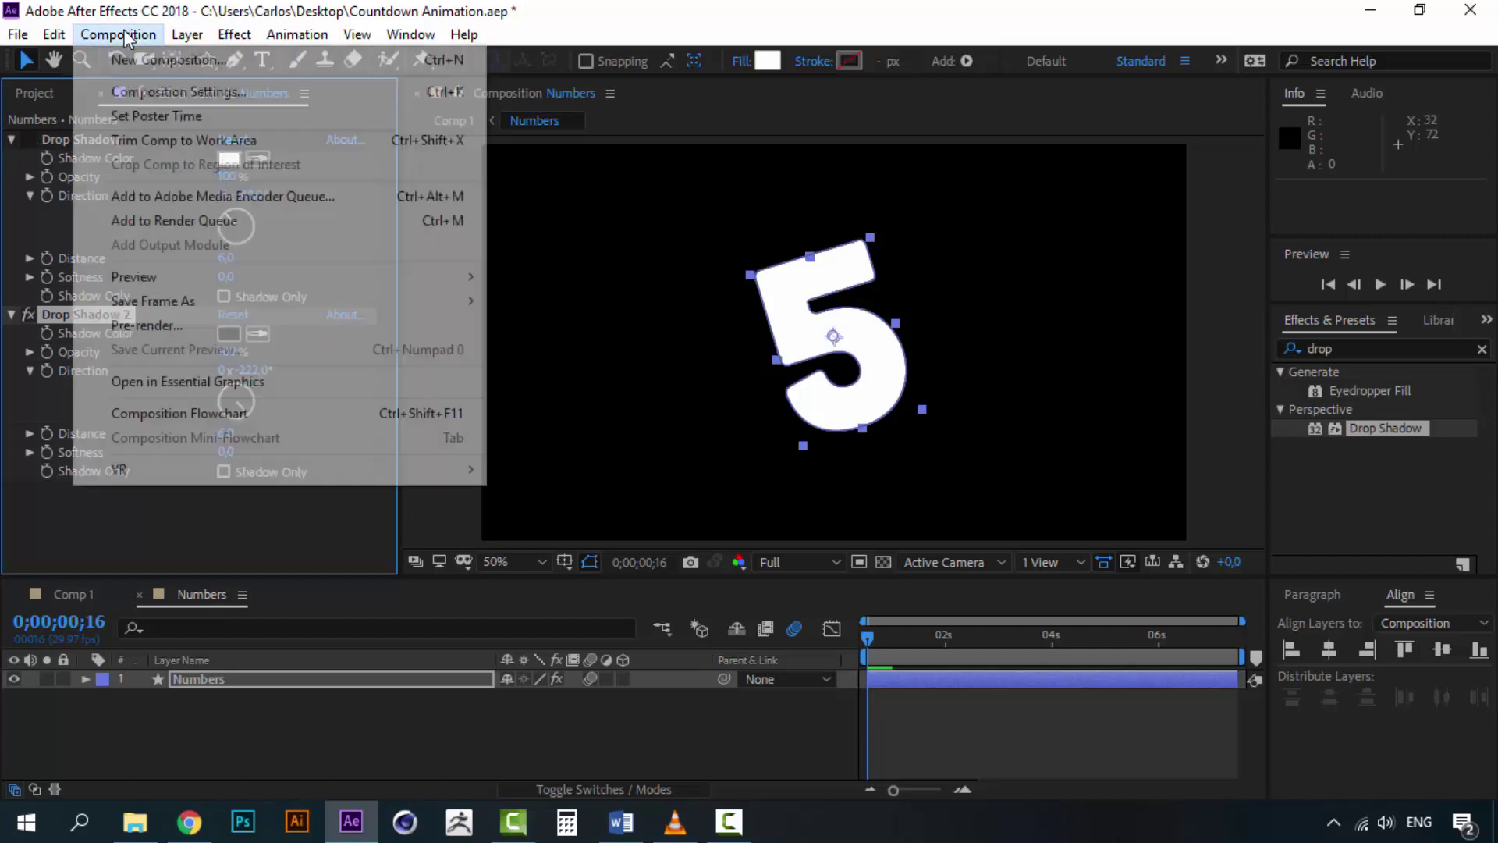
pyautogui.click(226, 92)
pyautogui.click(386, 504)
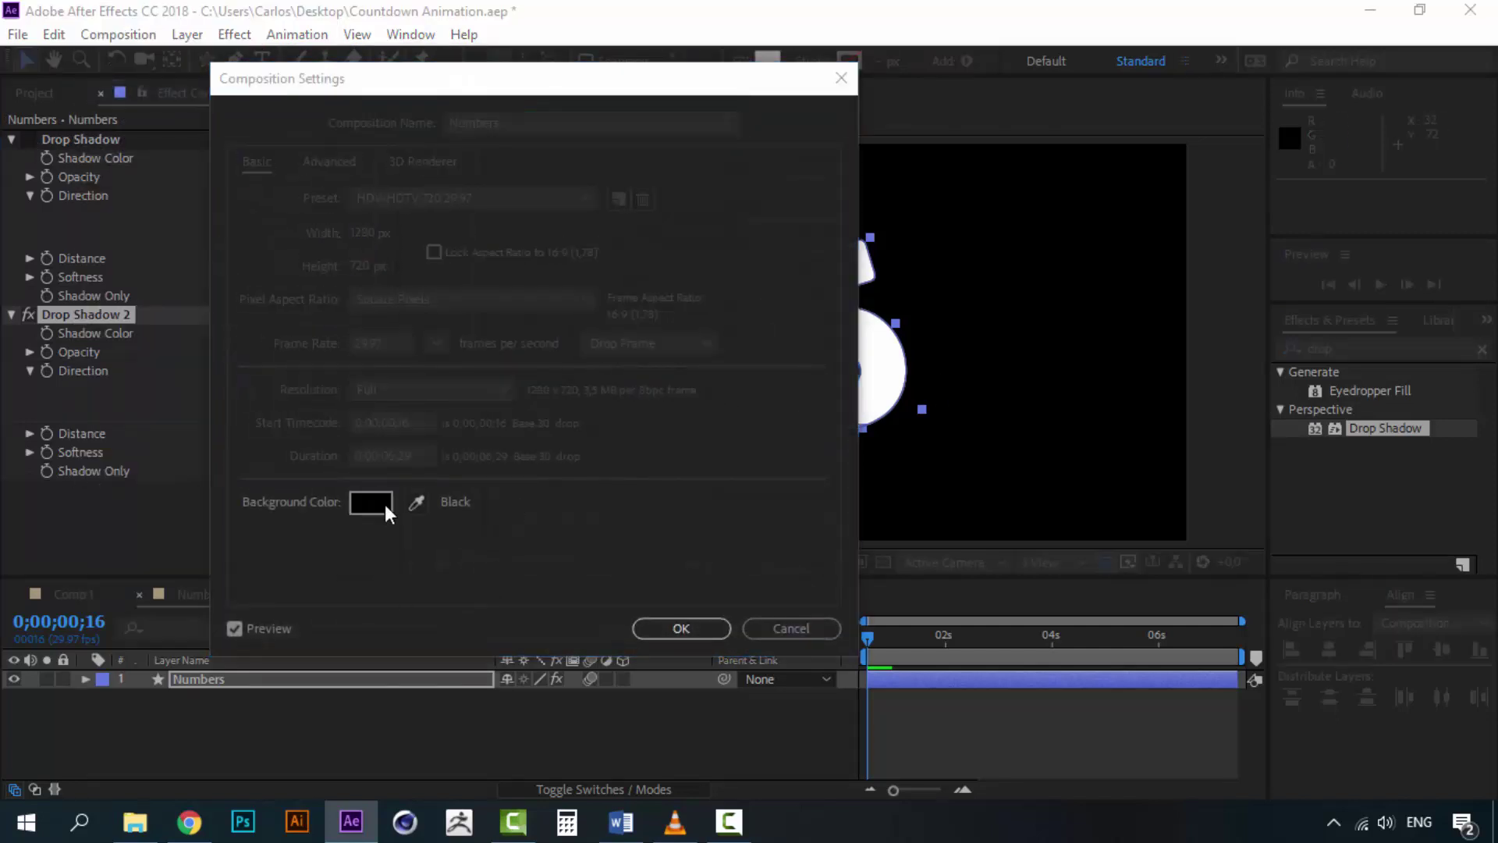
pyautogui.click(303, 291)
pyautogui.moveTo(365, 399)
pyautogui.mouseDown()
pyautogui.moveTo(548, 372)
pyautogui.moveTo(585, 335)
pyautogui.moveTo(594, 261)
pyautogui.moveTo(600, 430)
pyautogui.moveTo(616, 228)
pyautogui.mouseUp()
pyautogui.click(611, 507)
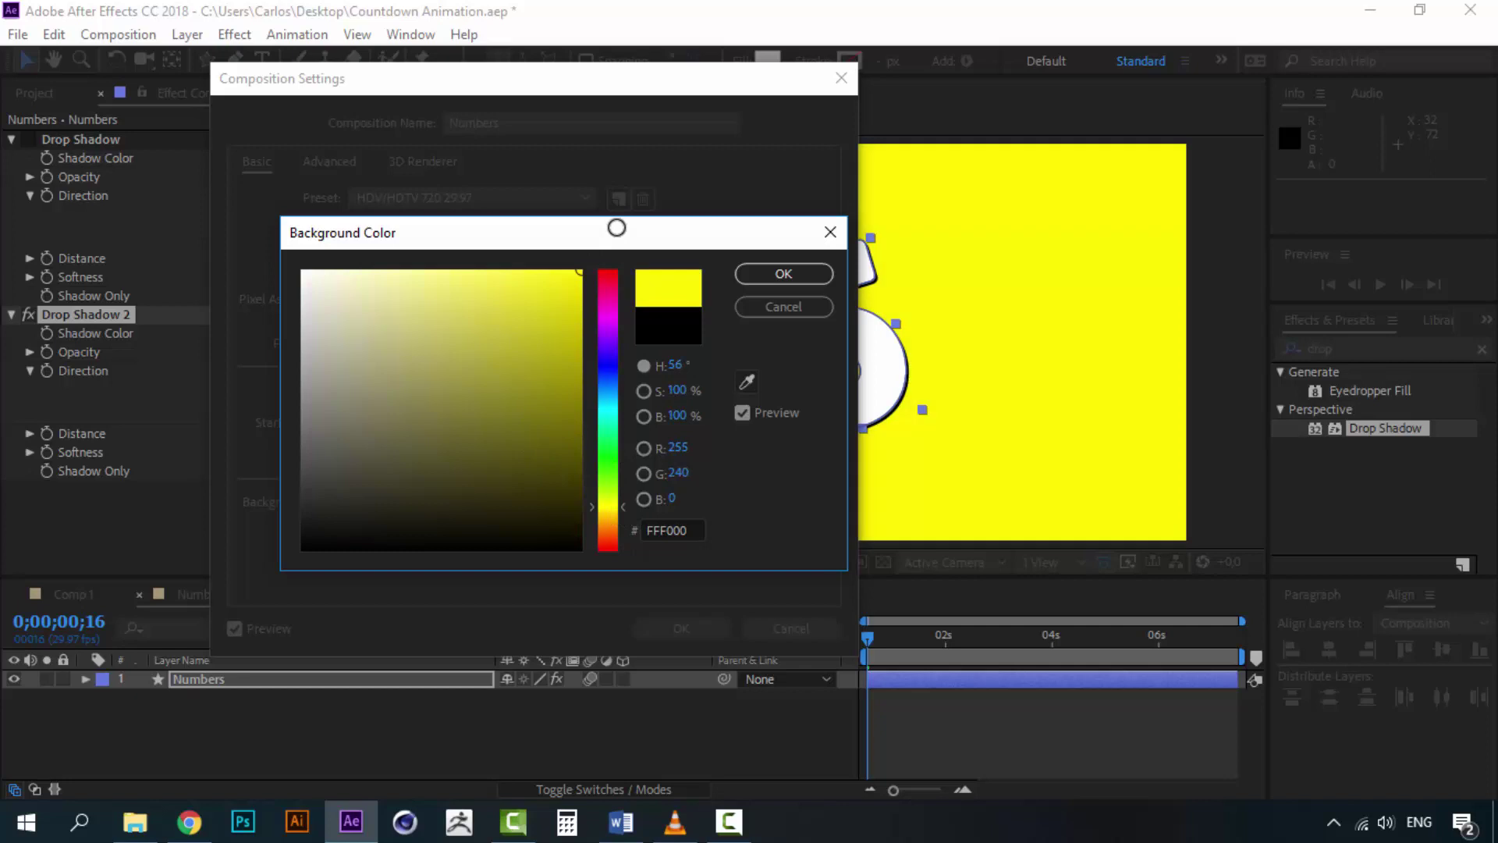
pyautogui.click(783, 274)
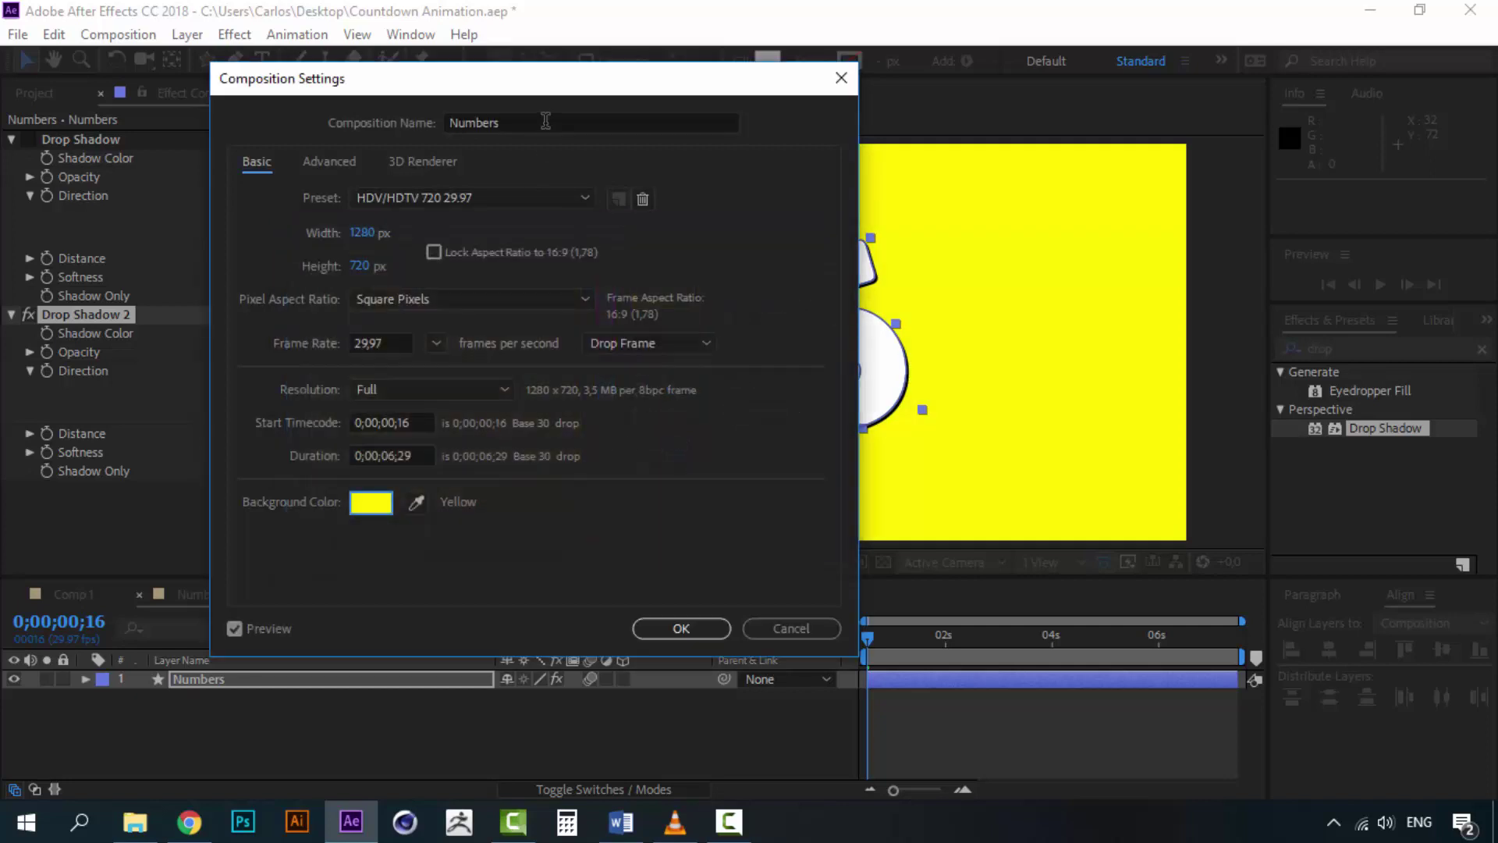
pyautogui.click(681, 629)
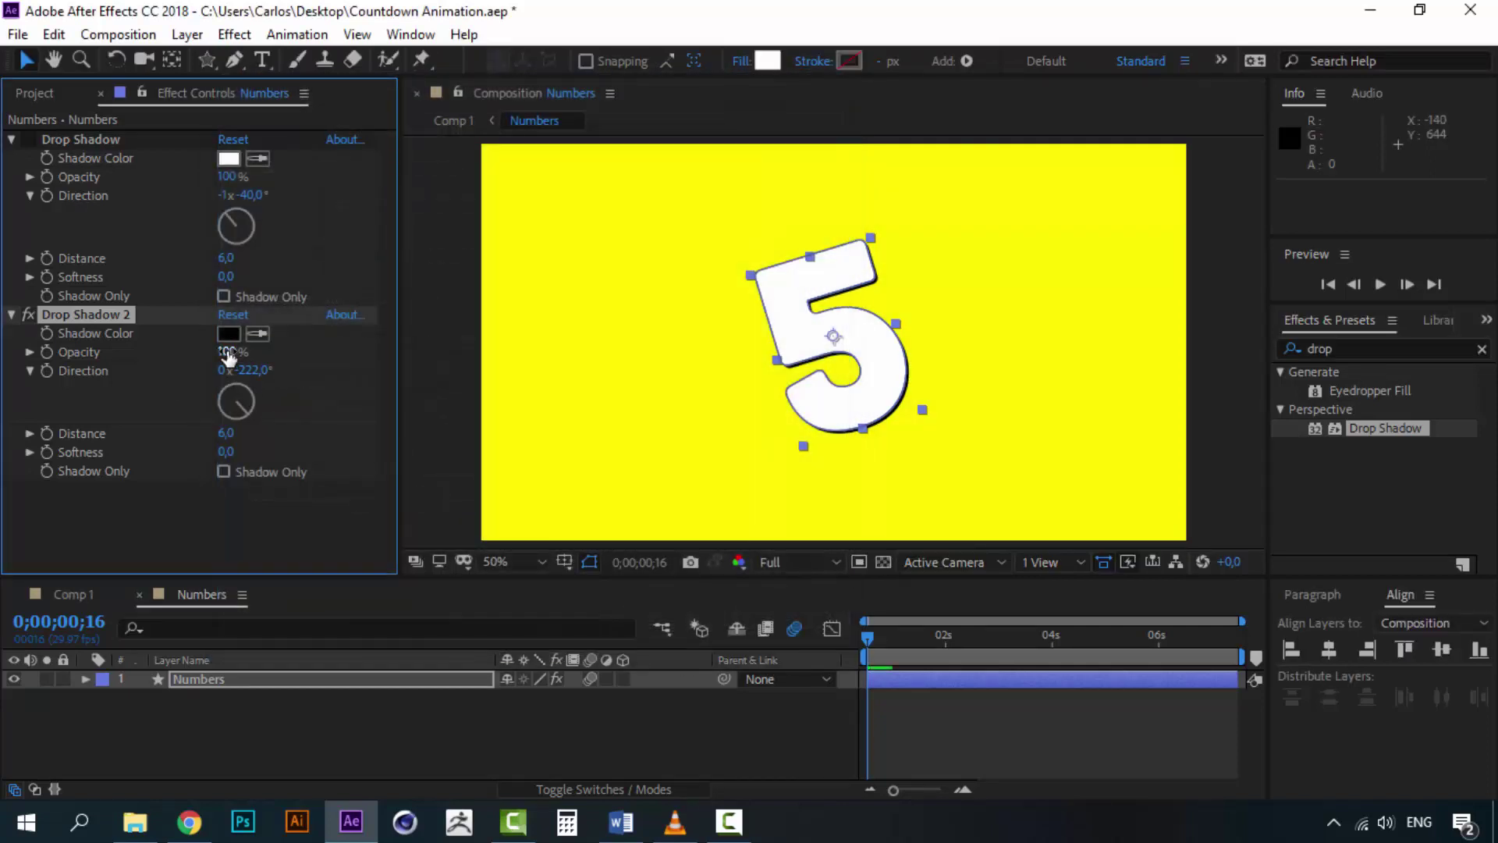
# - Set the black Drop Shadow's opacity to 59% and preview the Numbers animation against the yellow background
pyautogui.moveTo(227, 351); pyautogui.dragTo(180, 352)
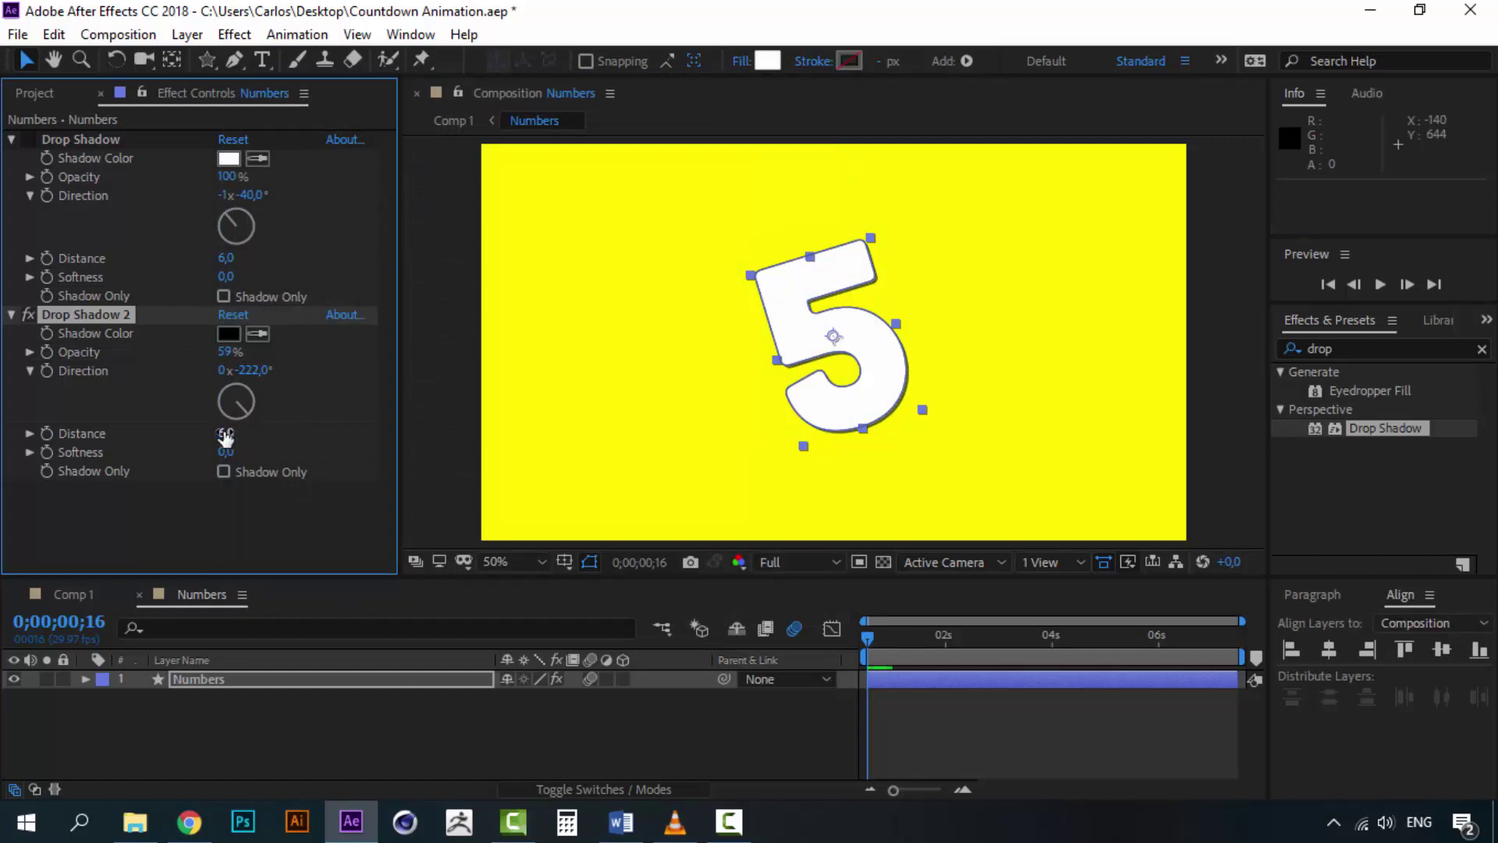
pyautogui.click(224, 433)
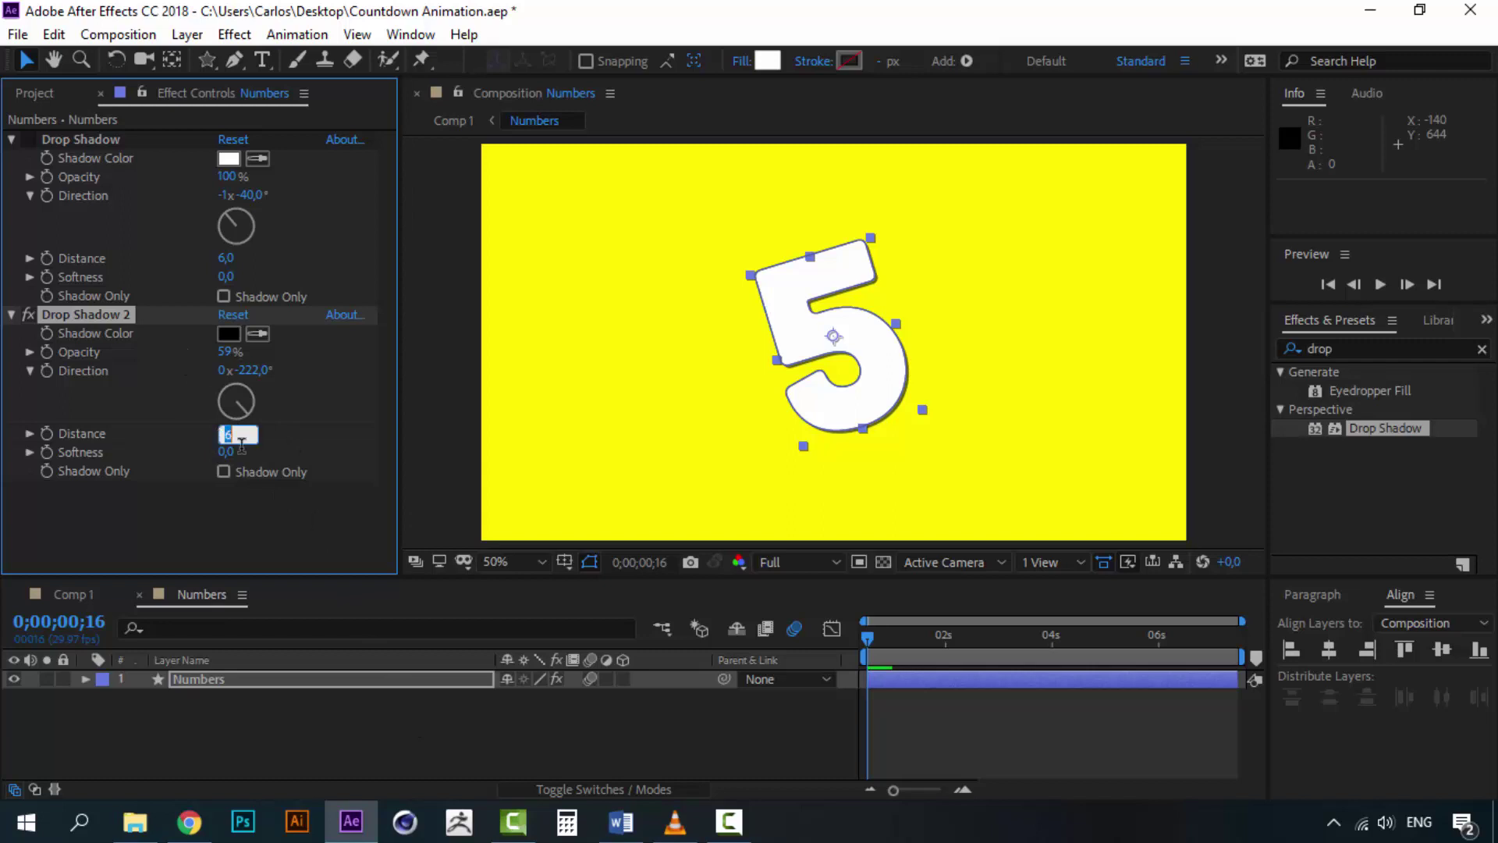
pyautogui.click(487, 733)
pyautogui.press('space')
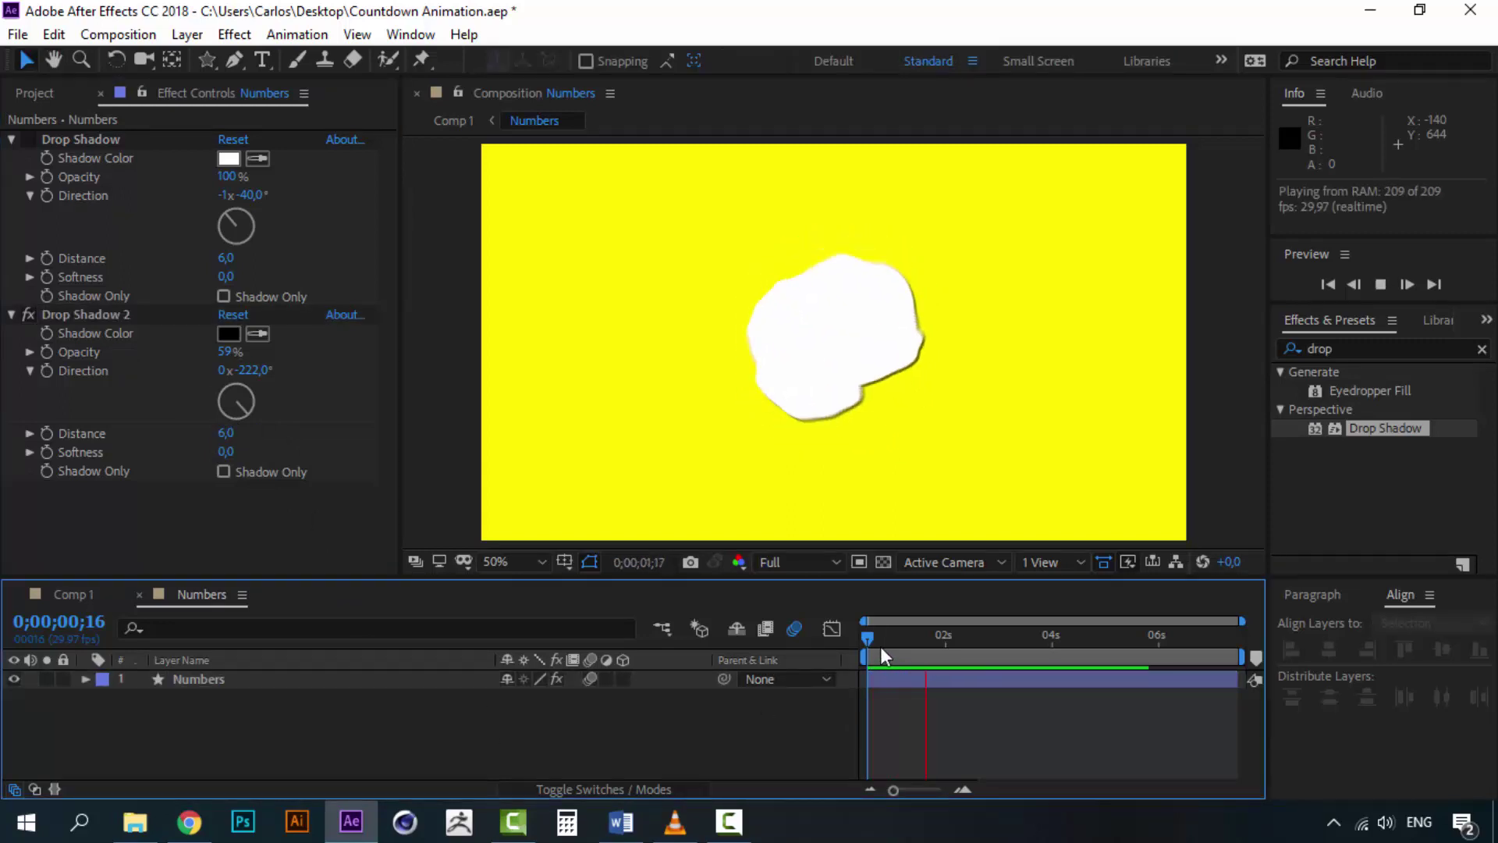
pyautogui.press('space')
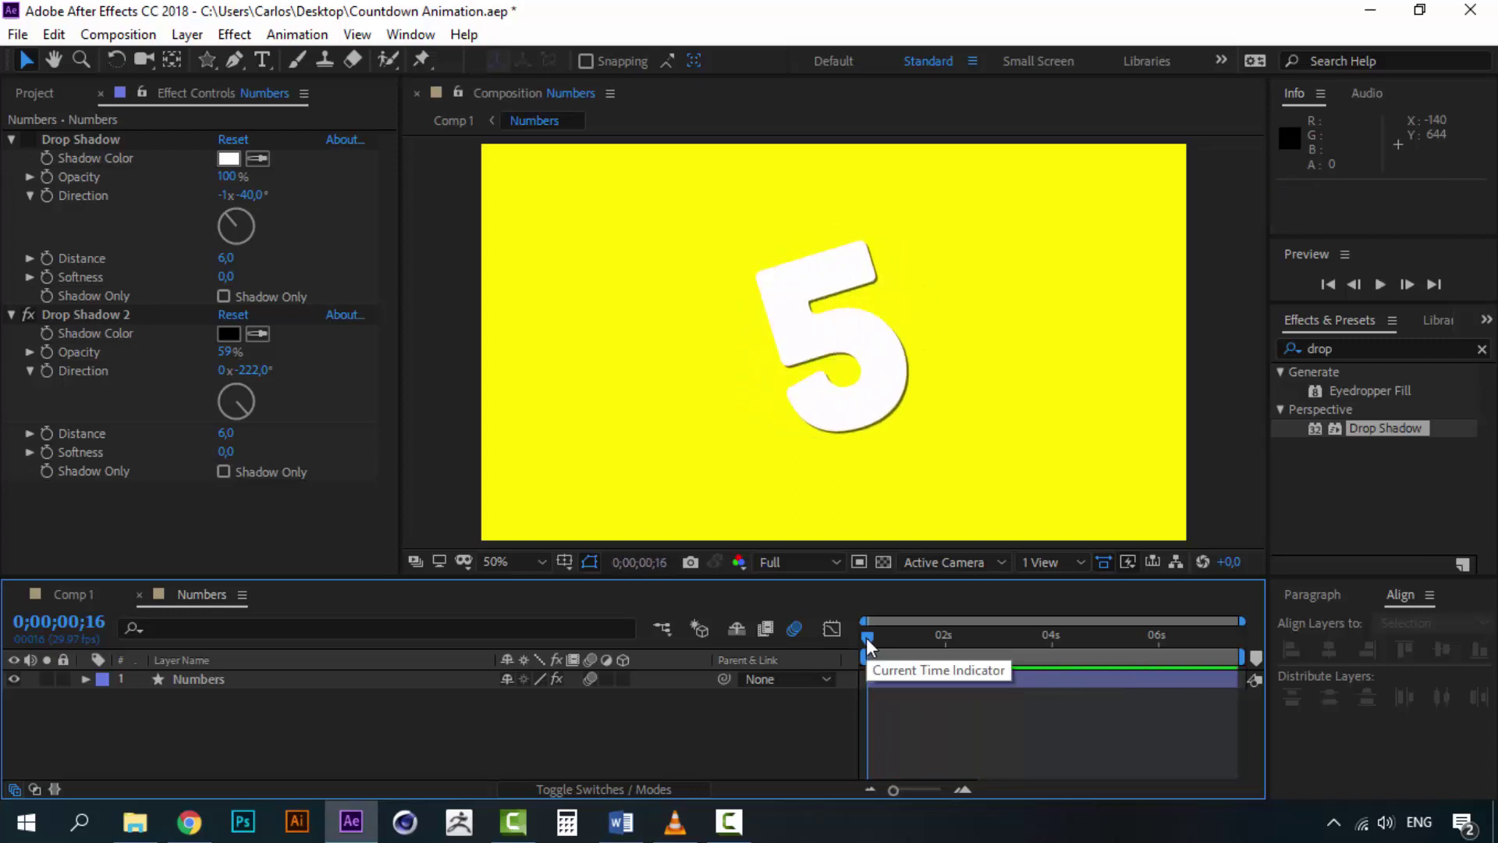
pyautogui.press('space')
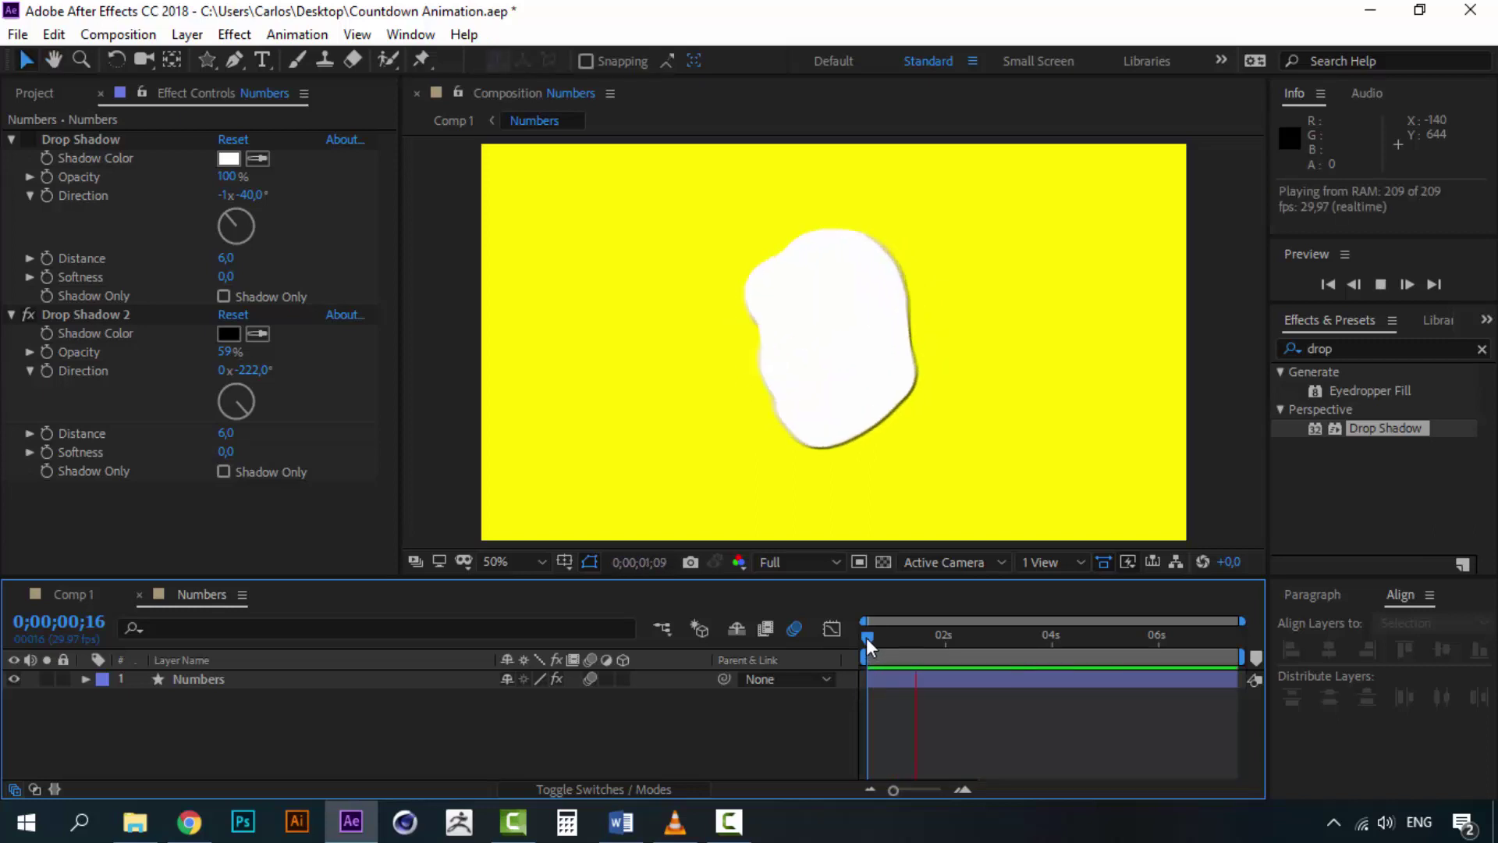
pyautogui.press('space')
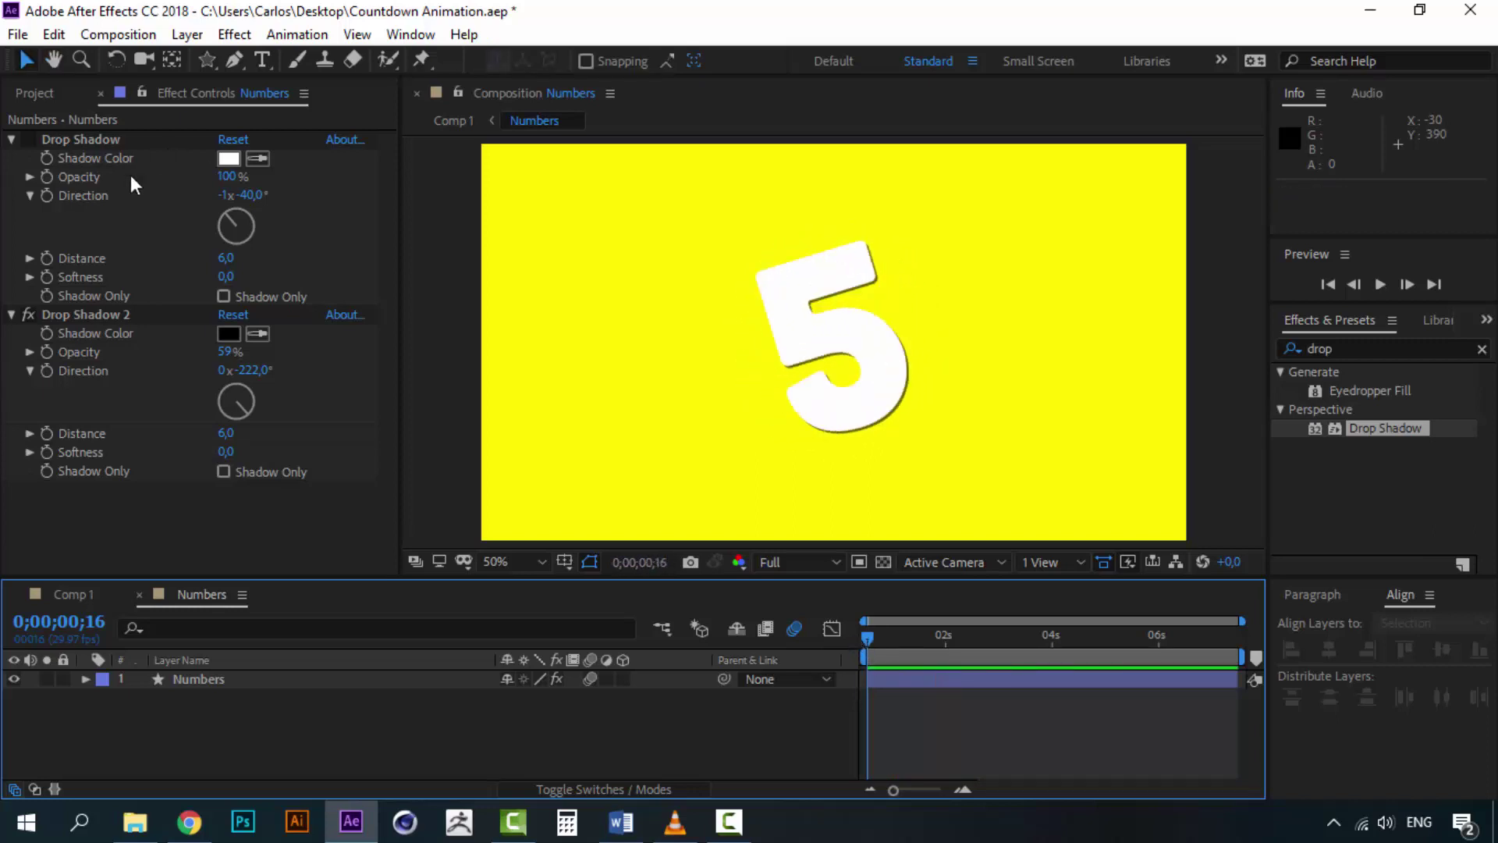
# - Set the Numbers layer's fill color to a very light grey (F8F8F8) and inspect the number up close
pyautogui.click(184, 678)
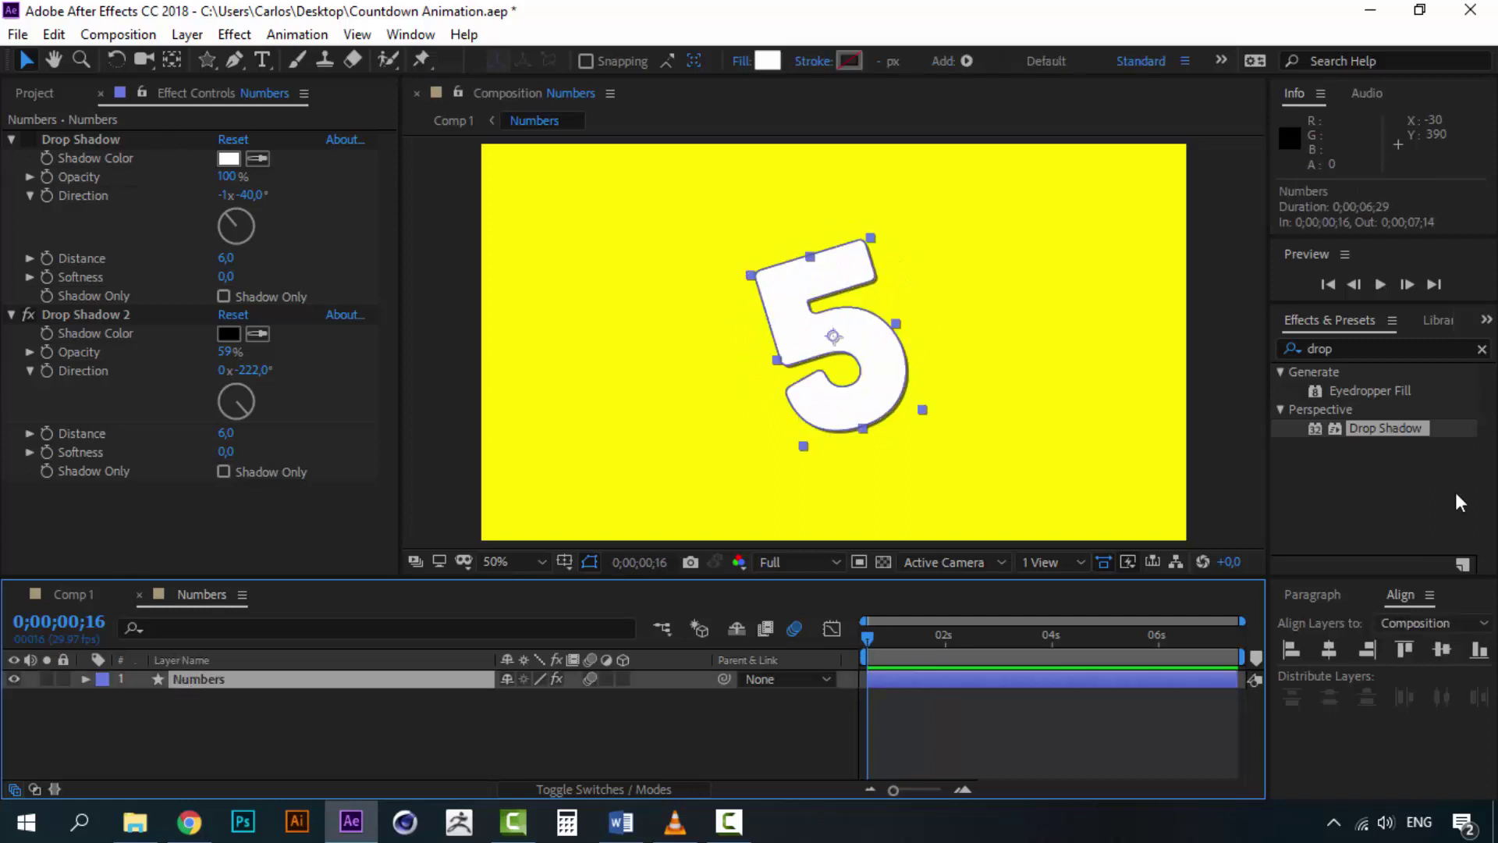
pyautogui.click(770, 60)
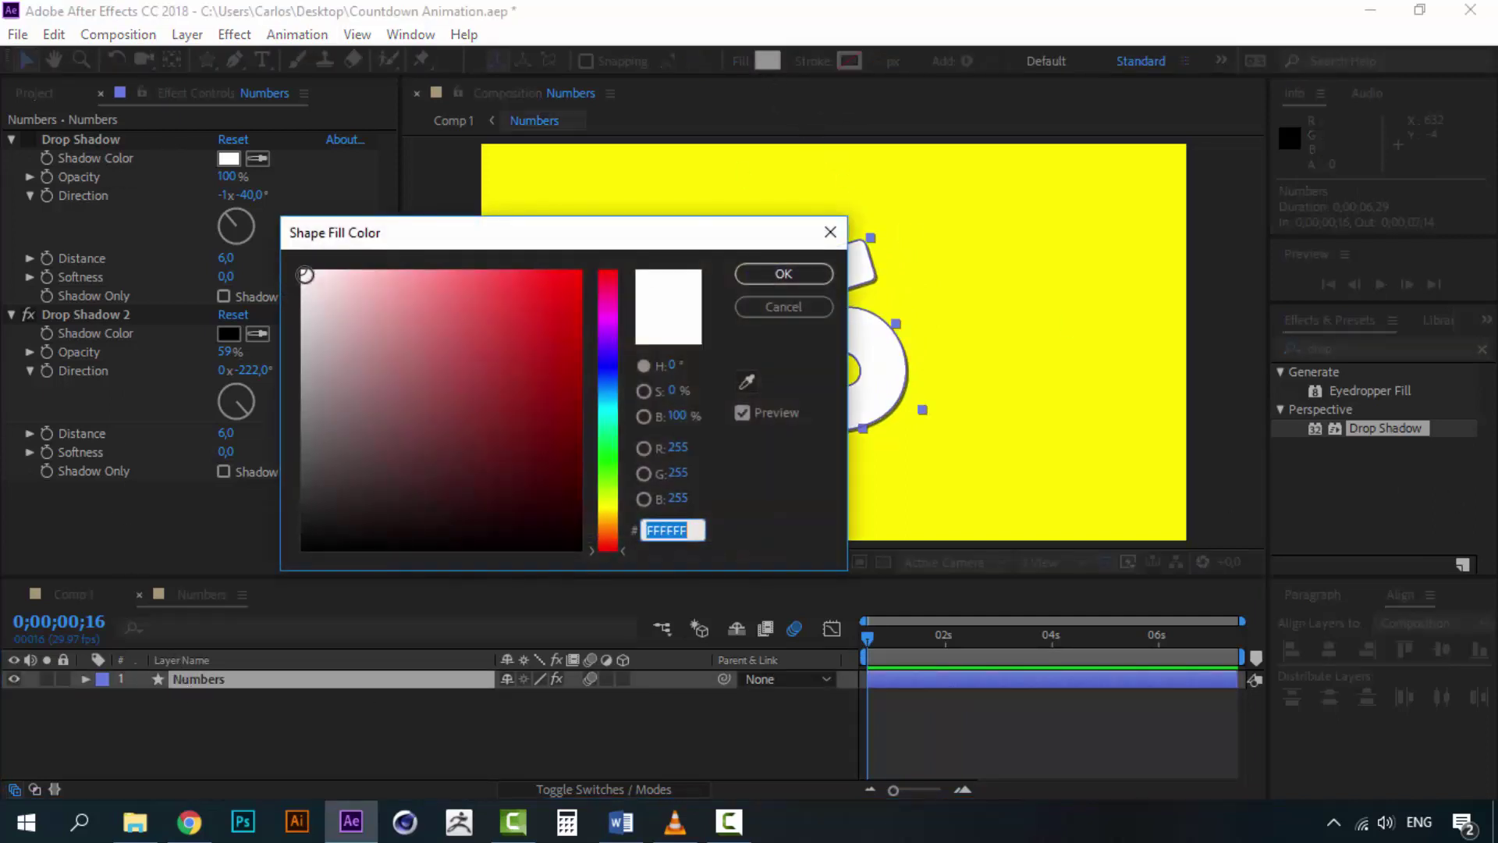
pyautogui.moveTo(310, 278); pyautogui.dragTo(290, 278)
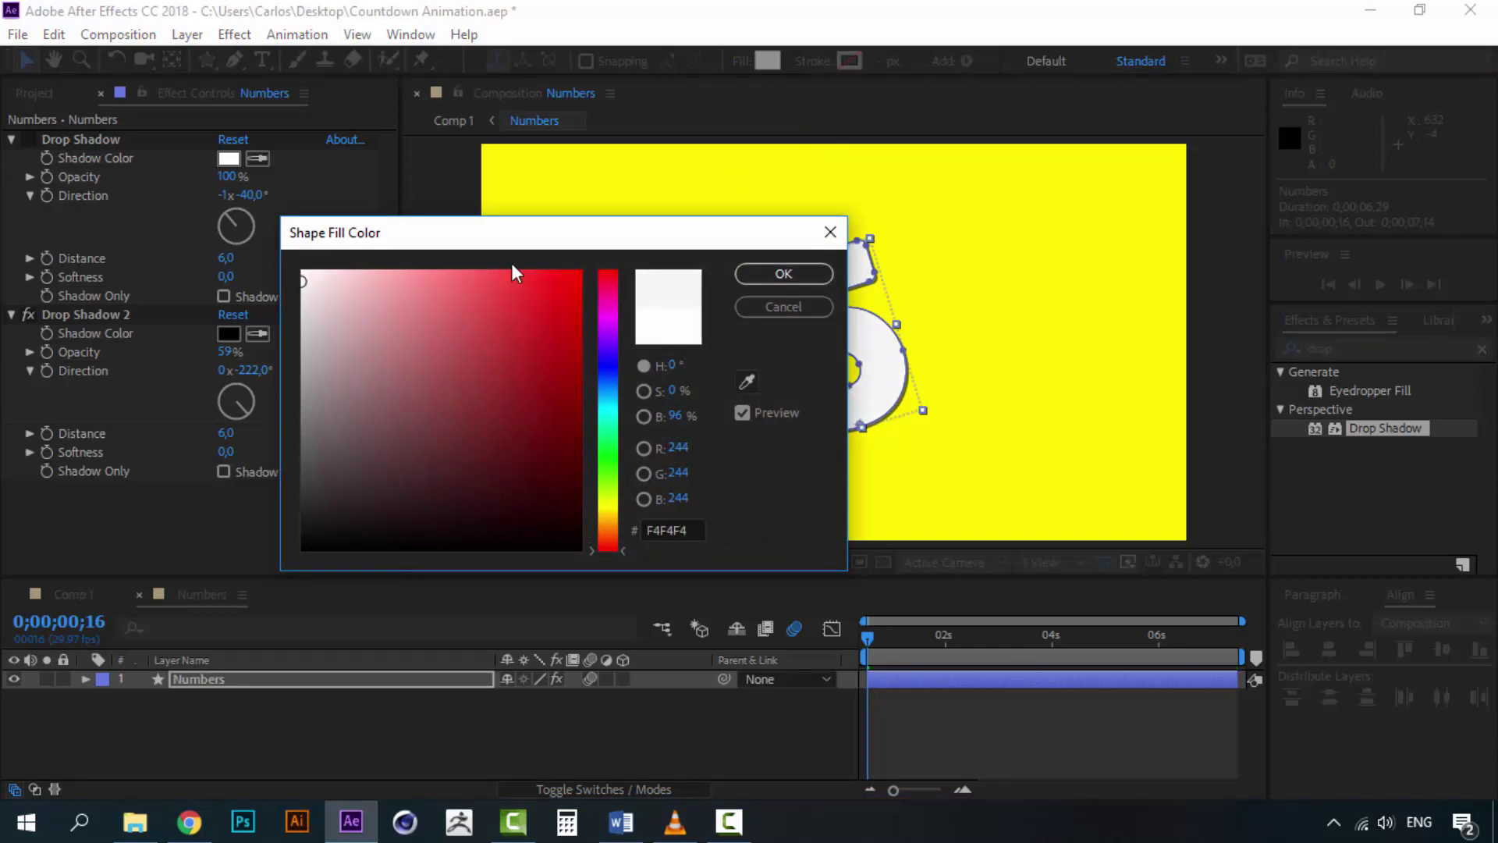
pyautogui.moveTo(578, 251)
pyautogui.mouseDown()
pyautogui.moveTo(702, 399)
pyautogui.moveTo(742, 420)
pyautogui.mouseUp()
pyautogui.moveTo(501, 452); pyautogui.dragTo(452, 444)
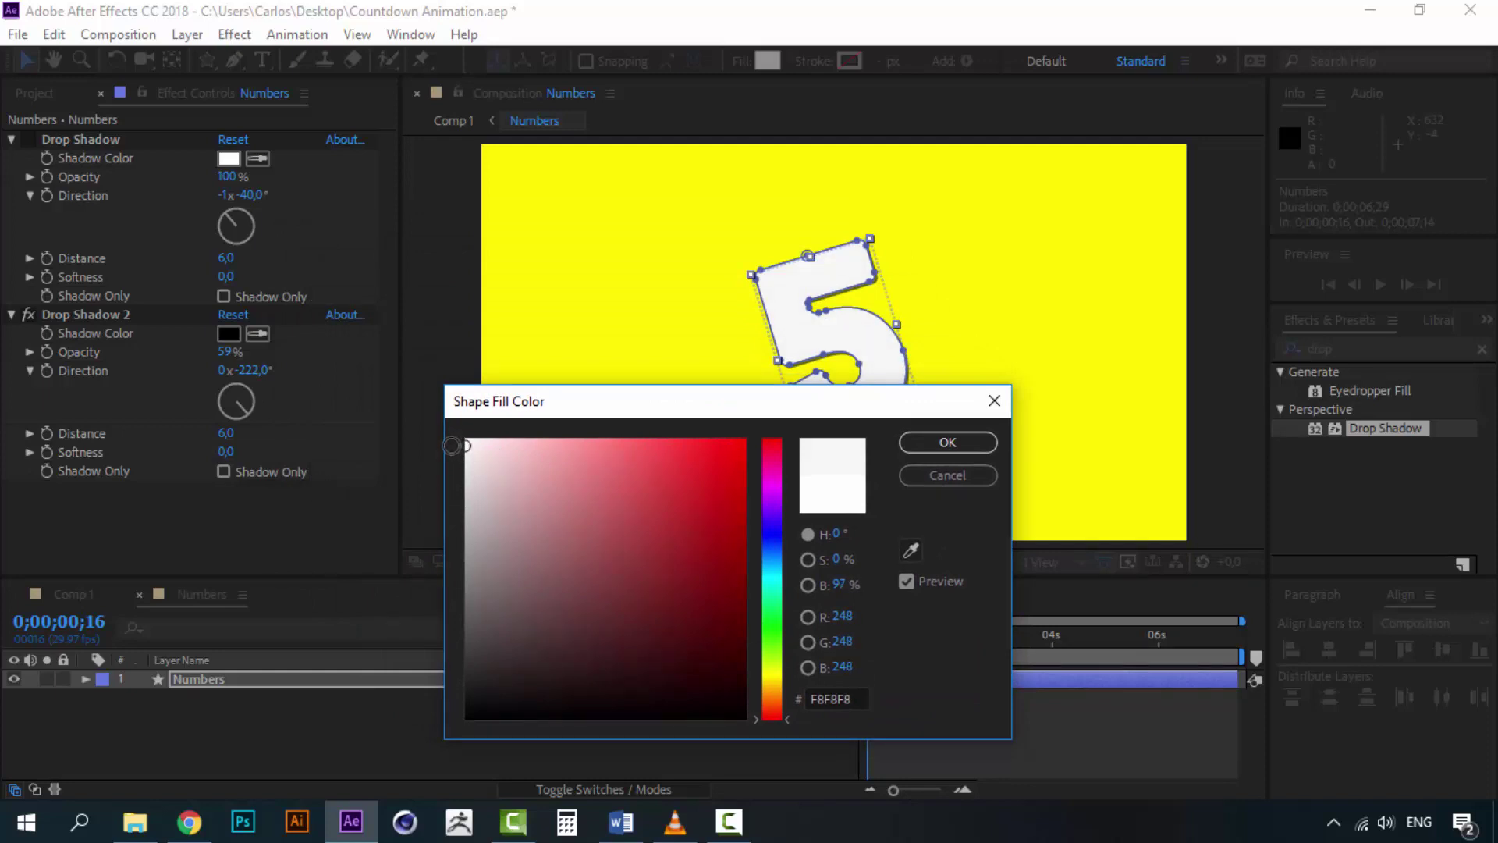
pyautogui.click(916, 443)
pyautogui.scroll(3, 841, 279)
pyautogui.scroll(-2, 836, 284)
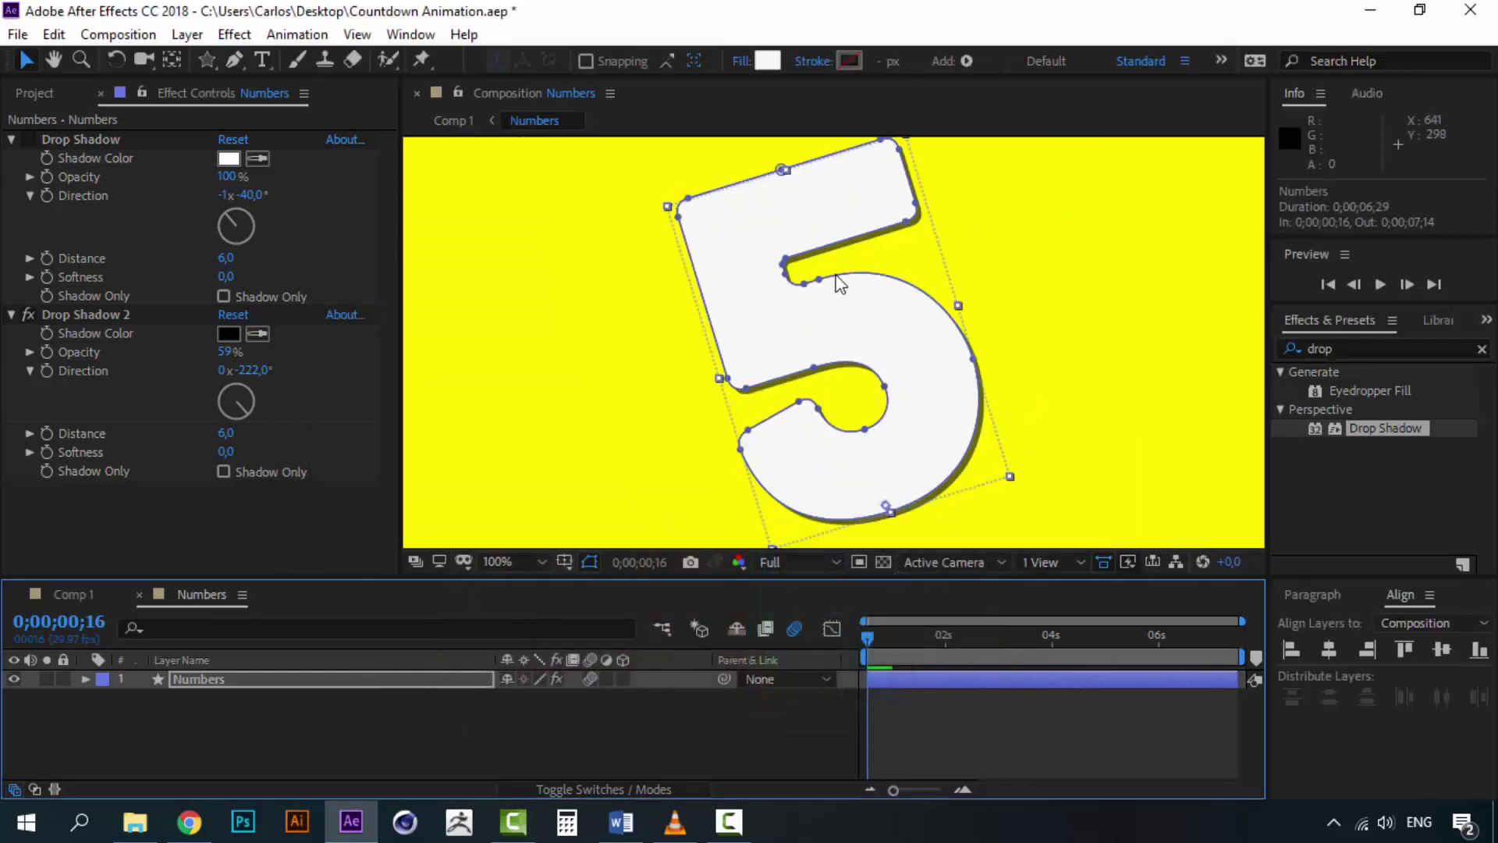
pyautogui.click(1201, 331)
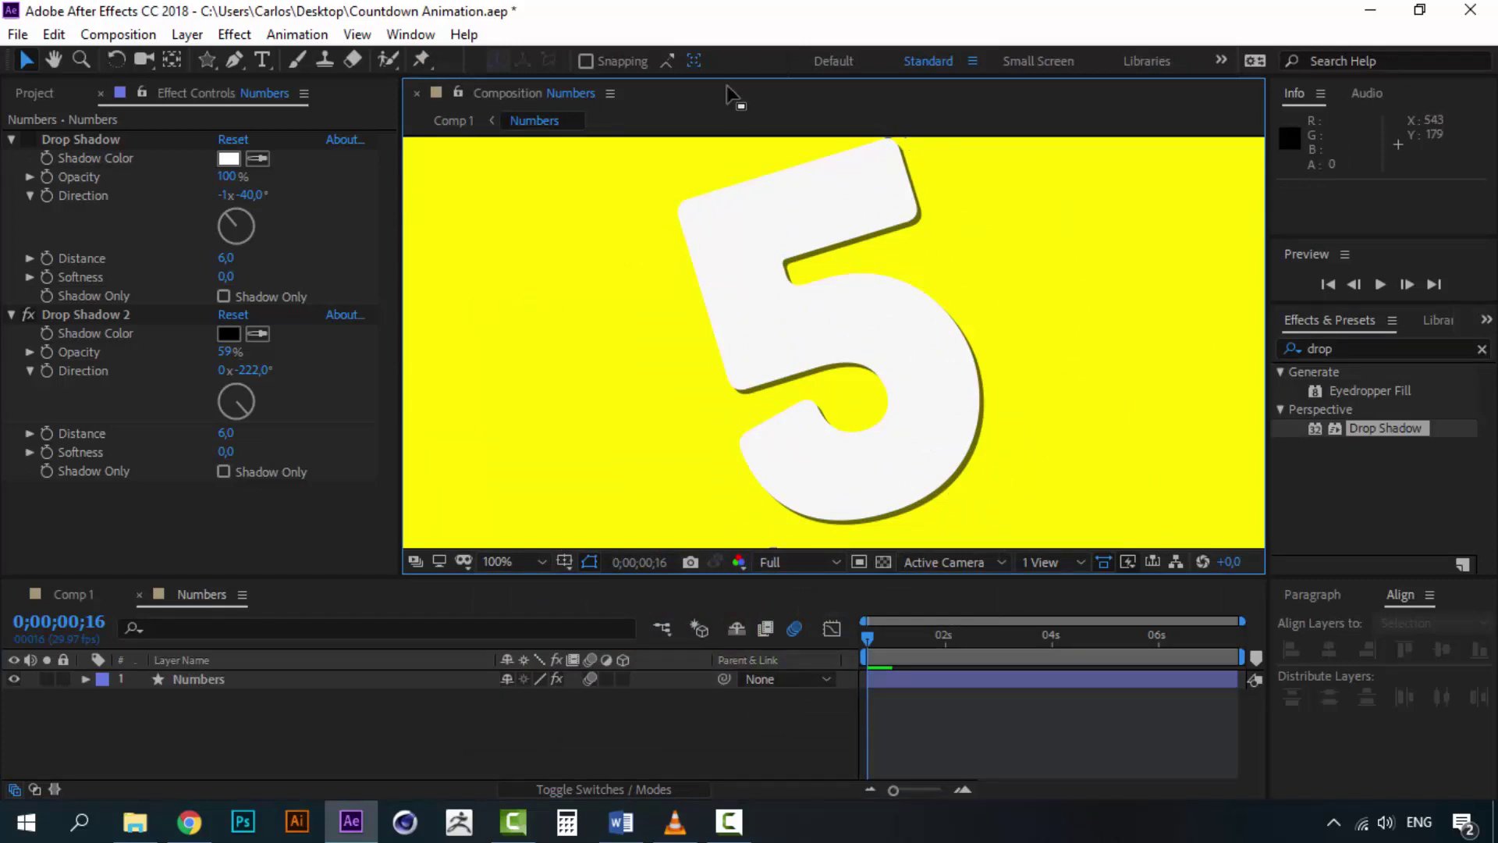
# - Darken the Numbers layer's fill color slightly to F3F3F3
pyautogui.click(216, 677)
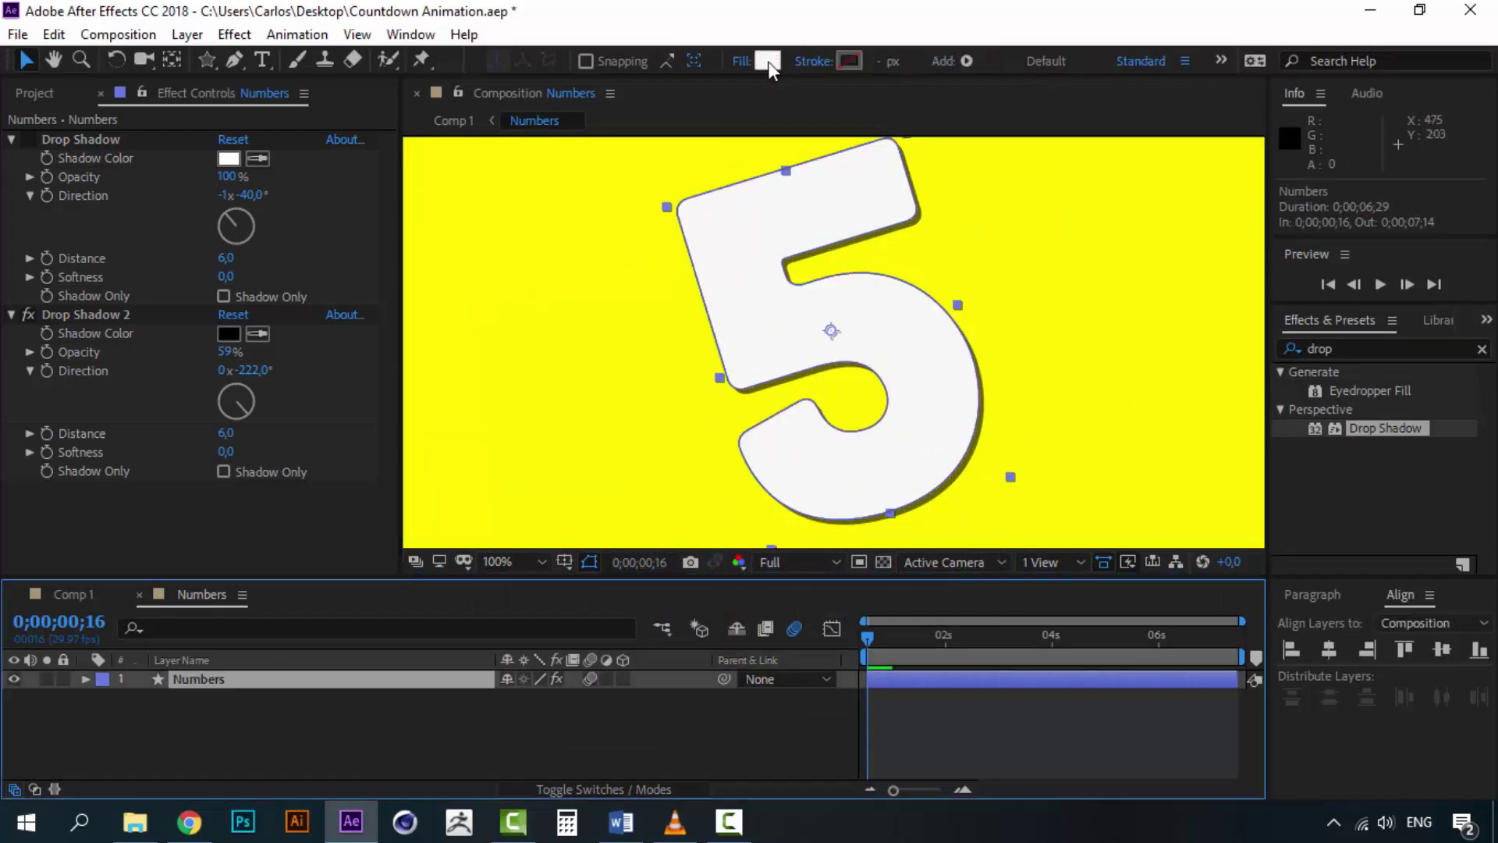
pyautogui.click(770, 61)
pyautogui.moveTo(464, 460); pyautogui.dragTo(443, 451)
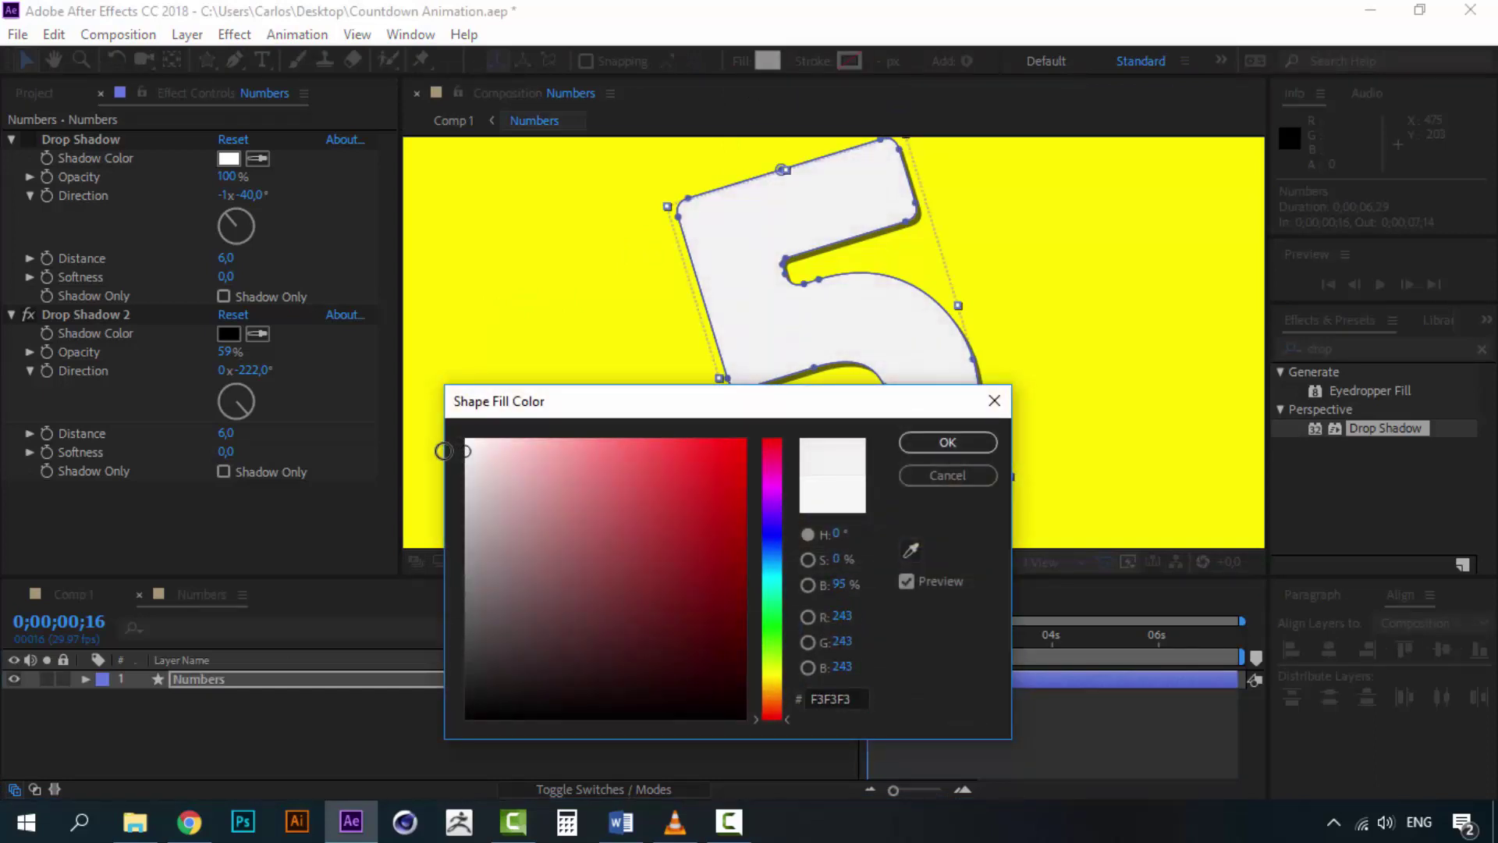
pyautogui.click(910, 444)
# - Turn the white Drop Shadow effect back on and preview the Numbers animation with both shadows
pyautogui.click(109, 138)
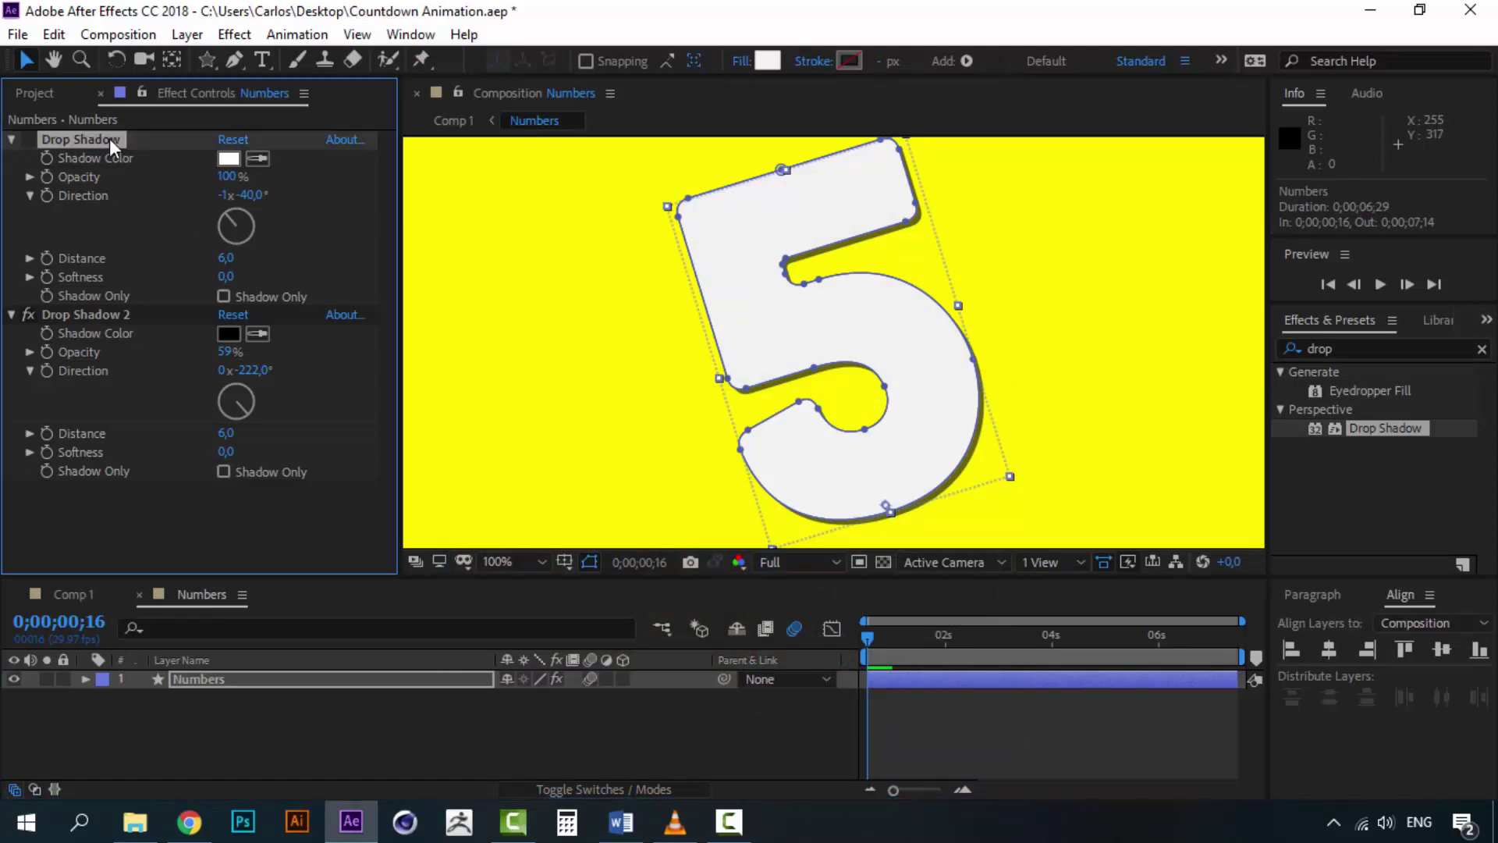
pyautogui.click(30, 139)
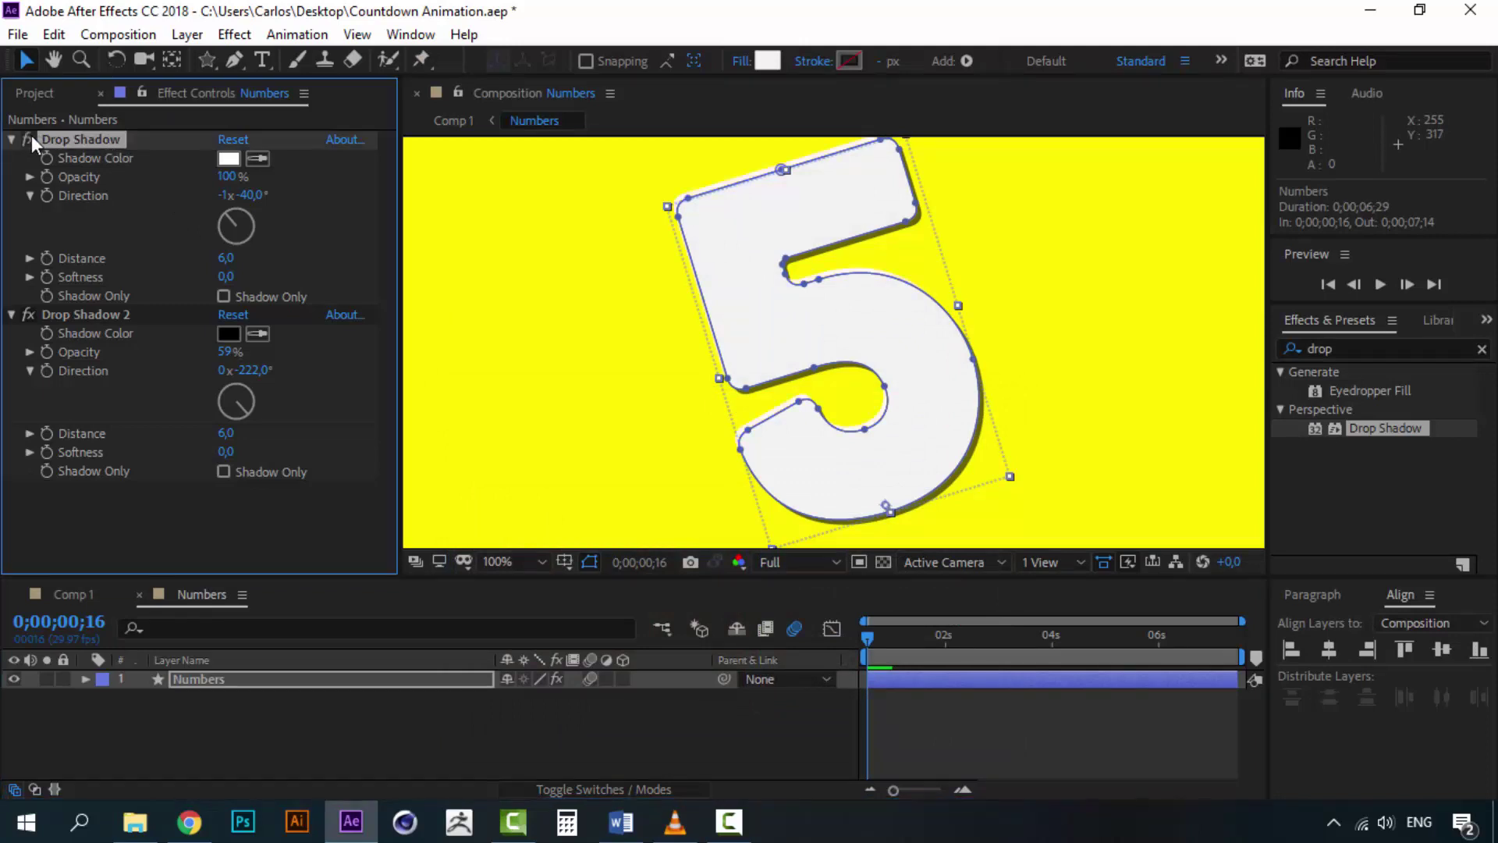
pyautogui.click(540, 721)
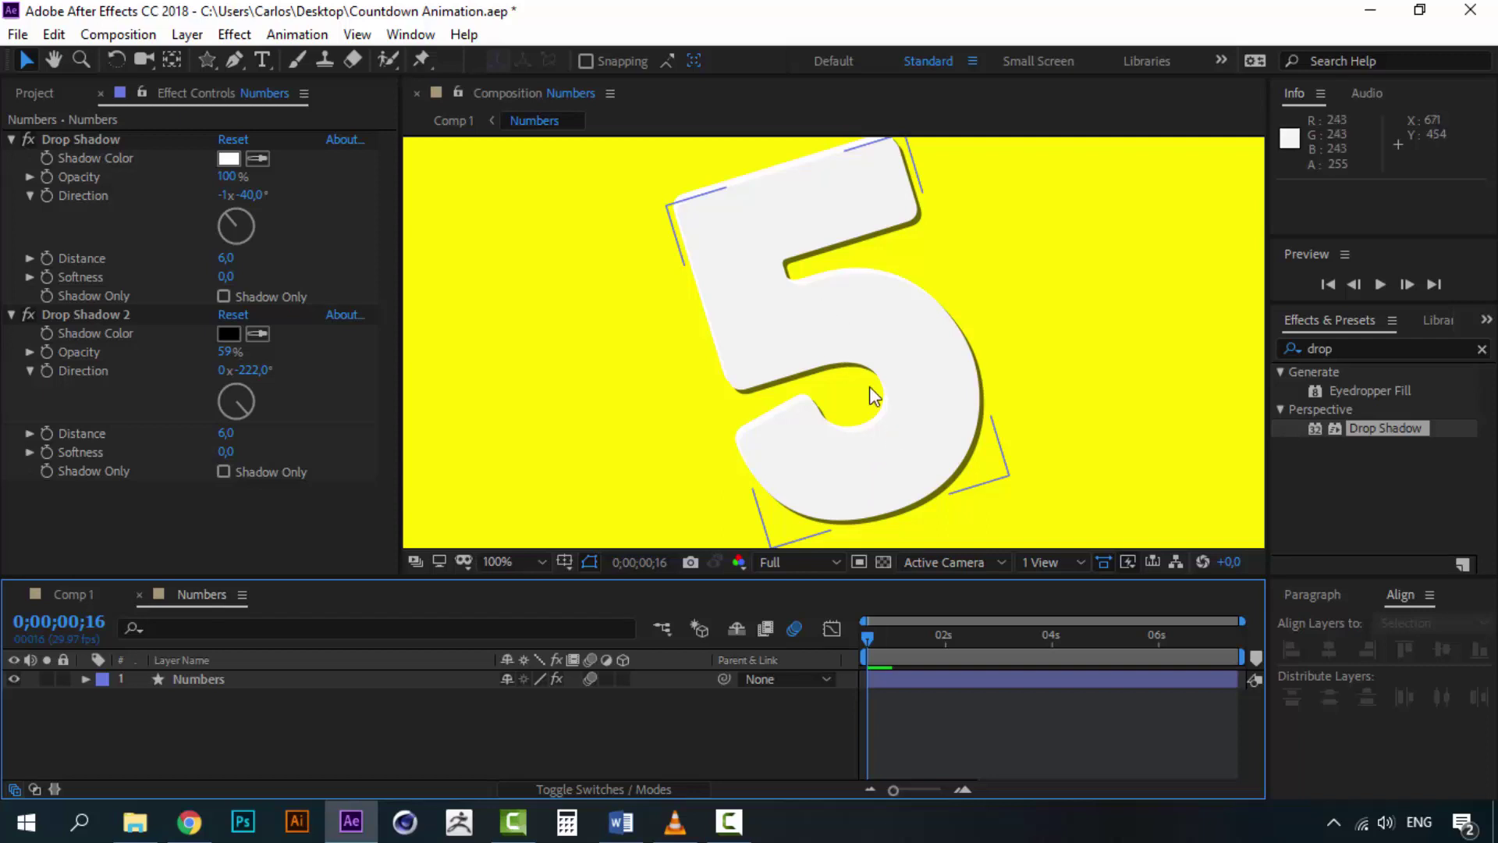
pyautogui.press('space')
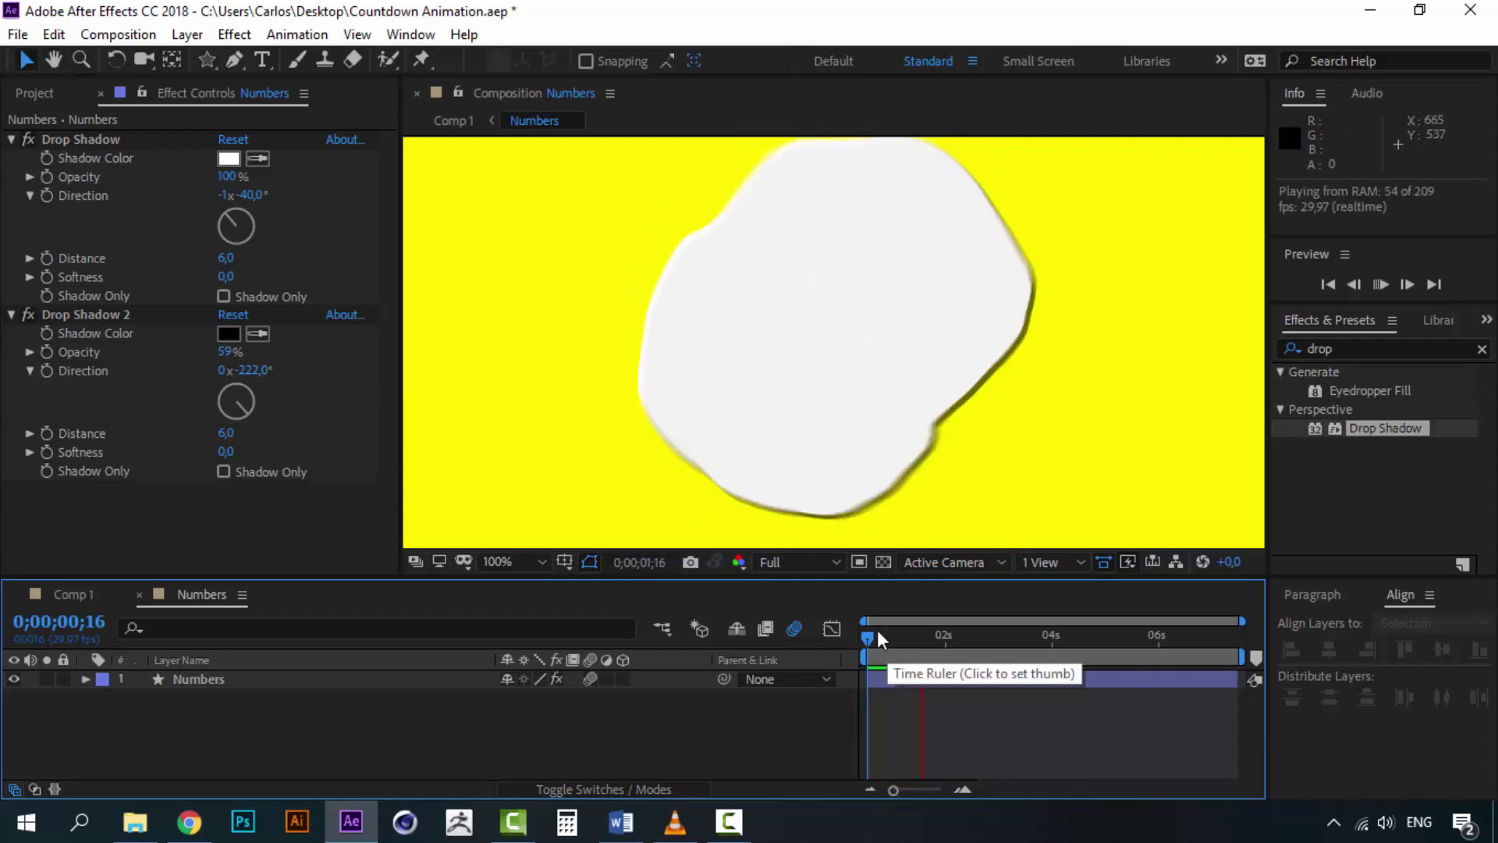
pyautogui.press('space')
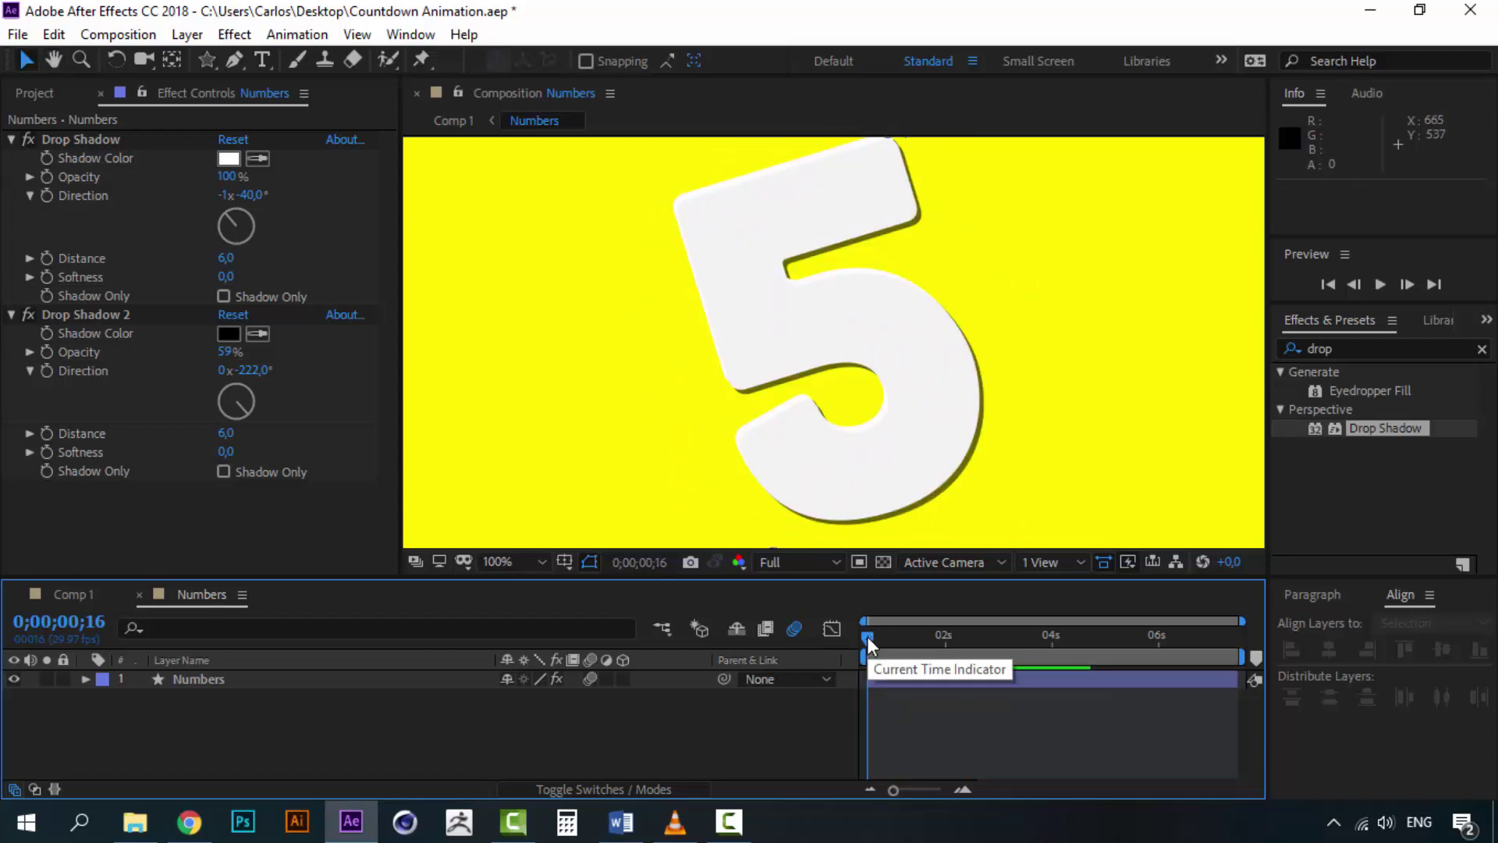
# - Close the Numbers composition and preview the full animation in Comp 1
pyautogui.click(141, 596)
pyautogui.press('space')
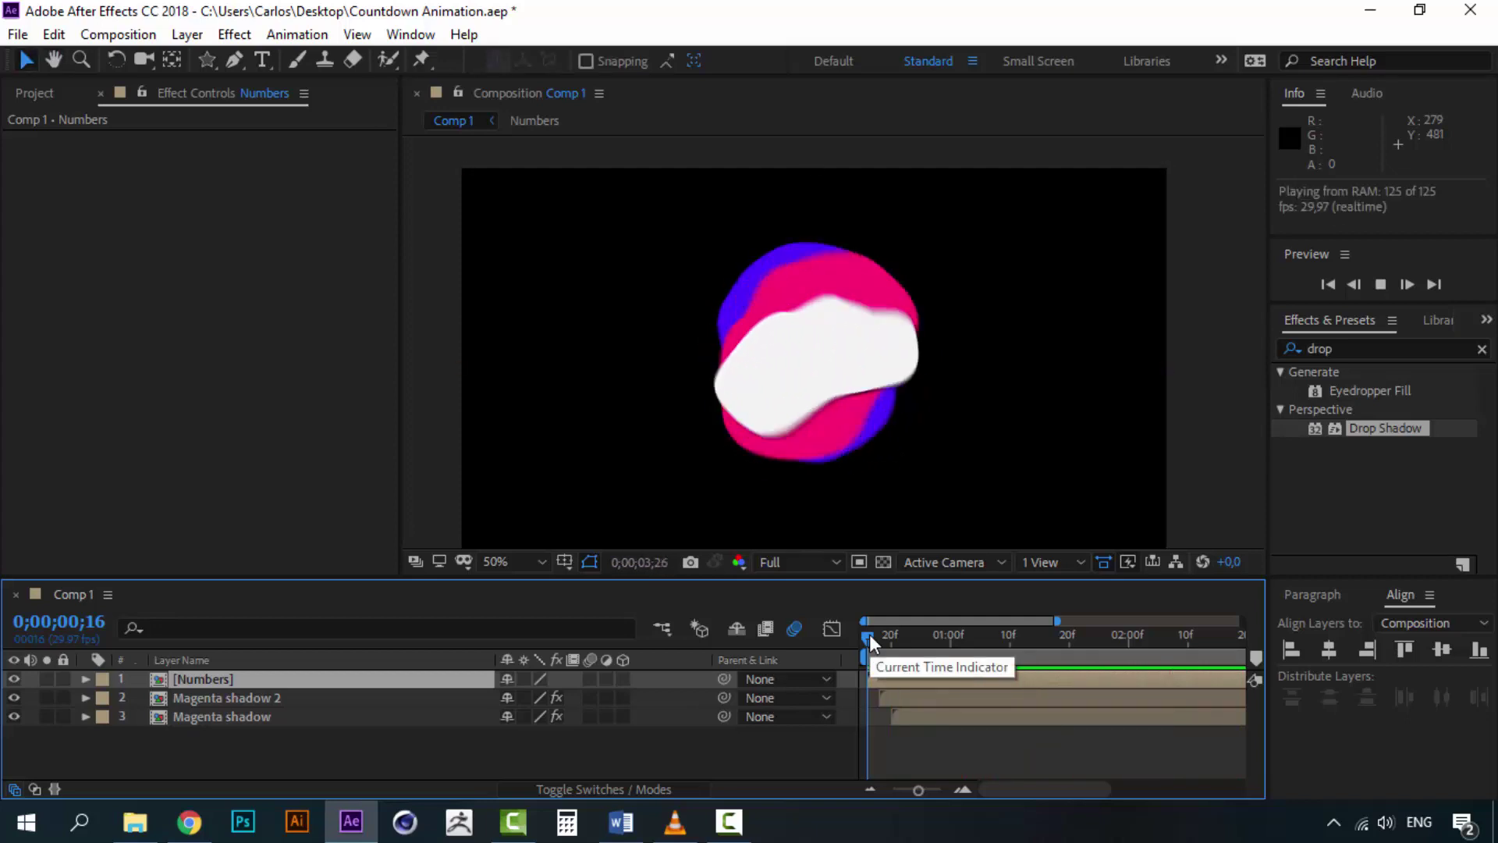
pyautogui.press('space')
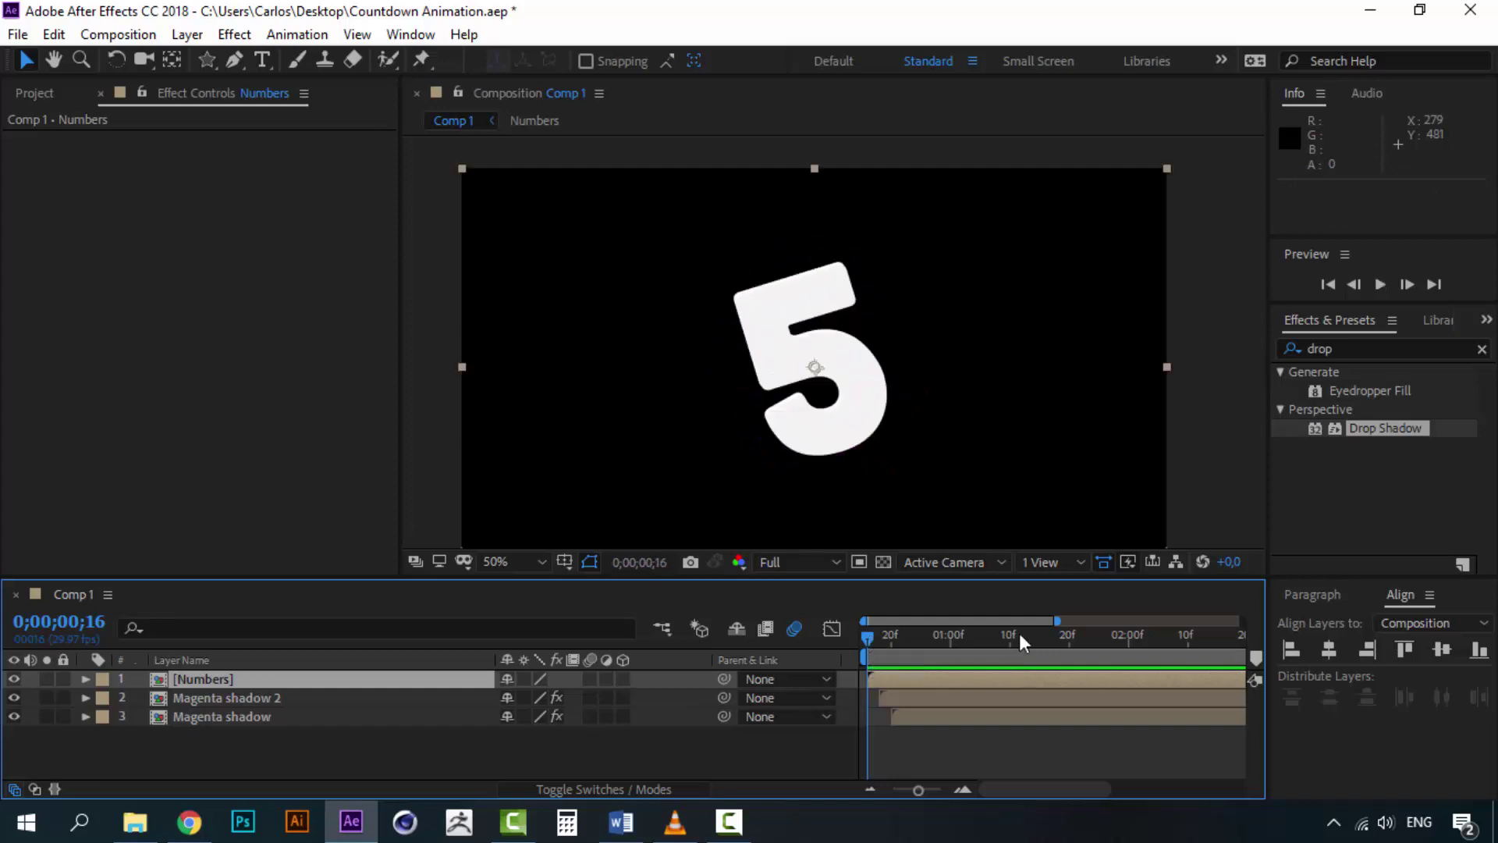
# - Play the finished reference video Comp 1.mov in VLC, pause it on the number 3 and return to After Effects
pyautogui.press('space')
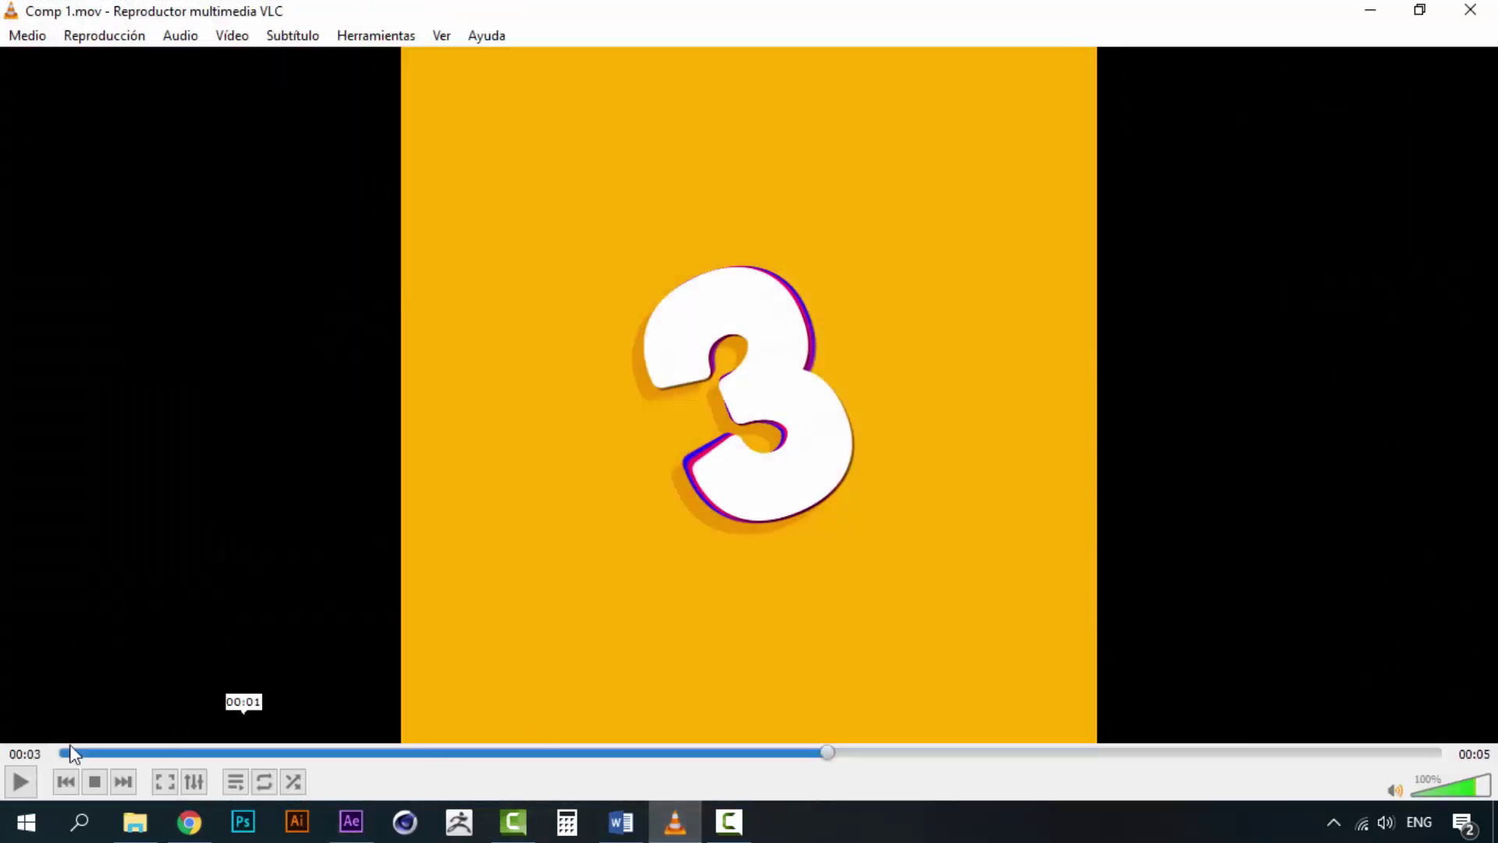
pyautogui.click(24, 780)
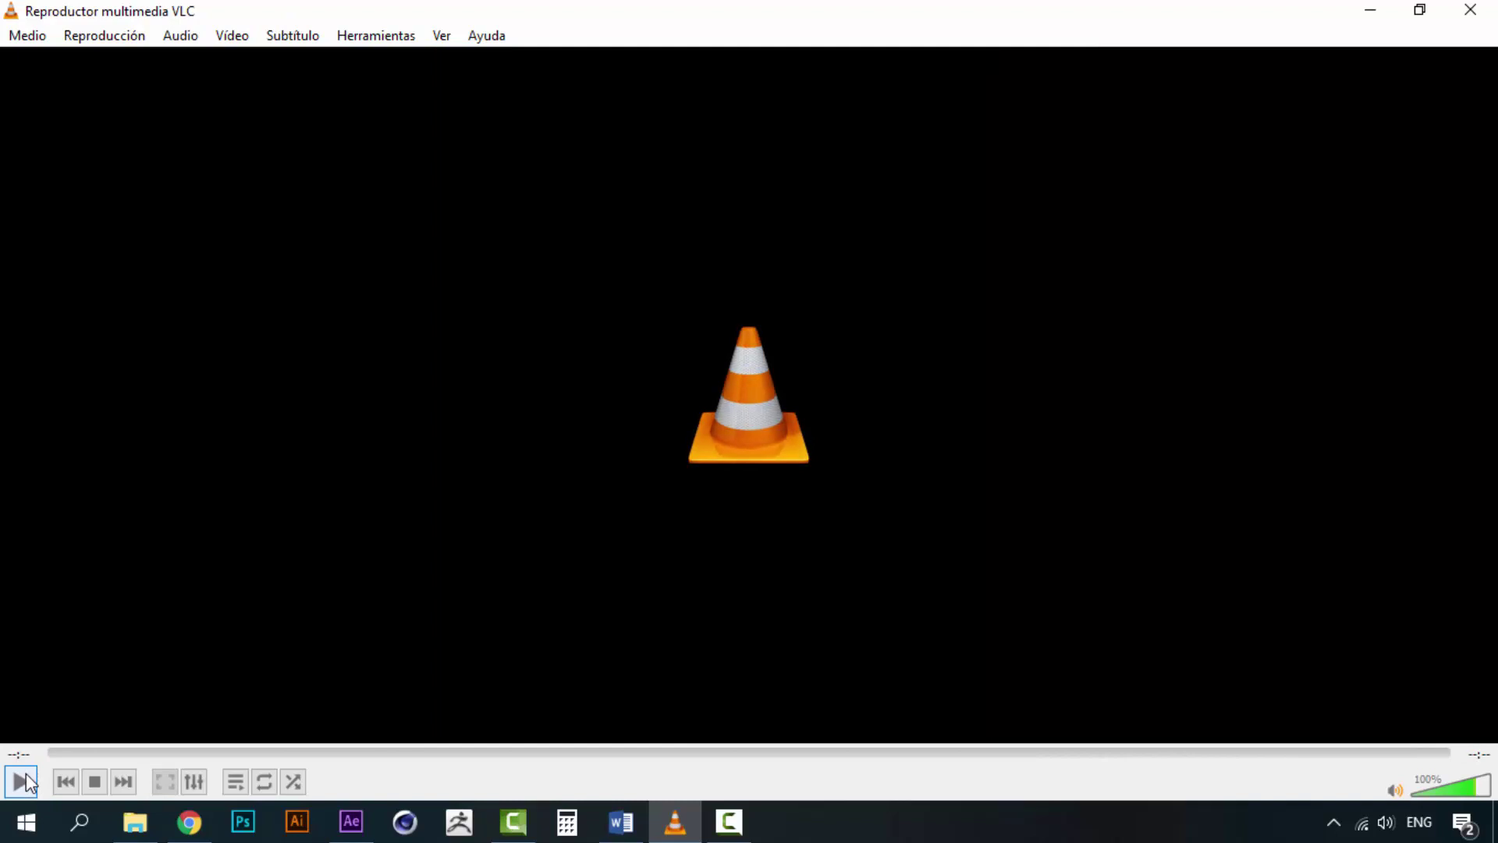
pyautogui.click(23, 781)
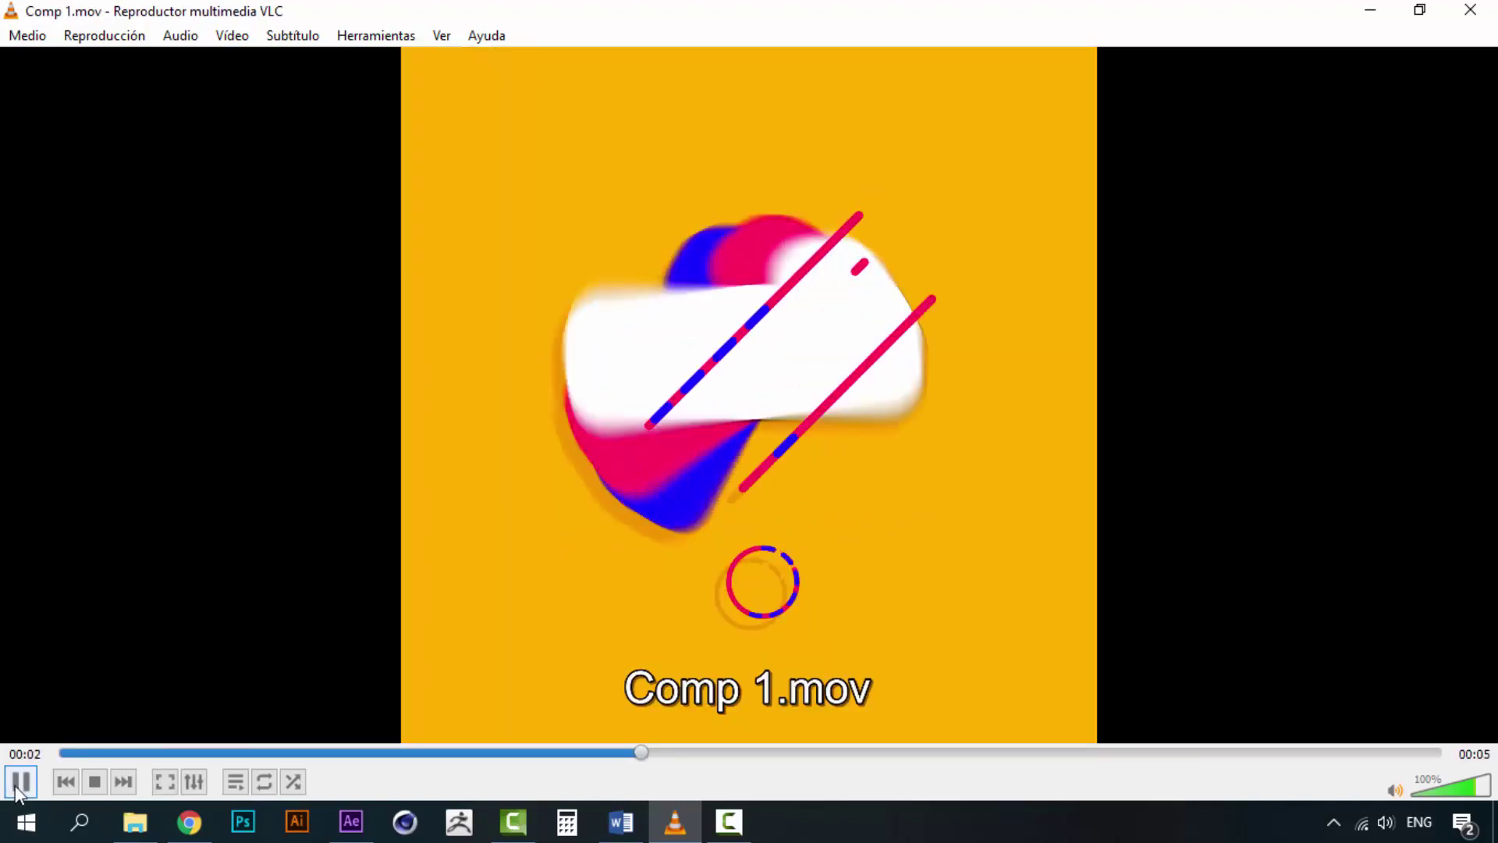
pyautogui.press('space')
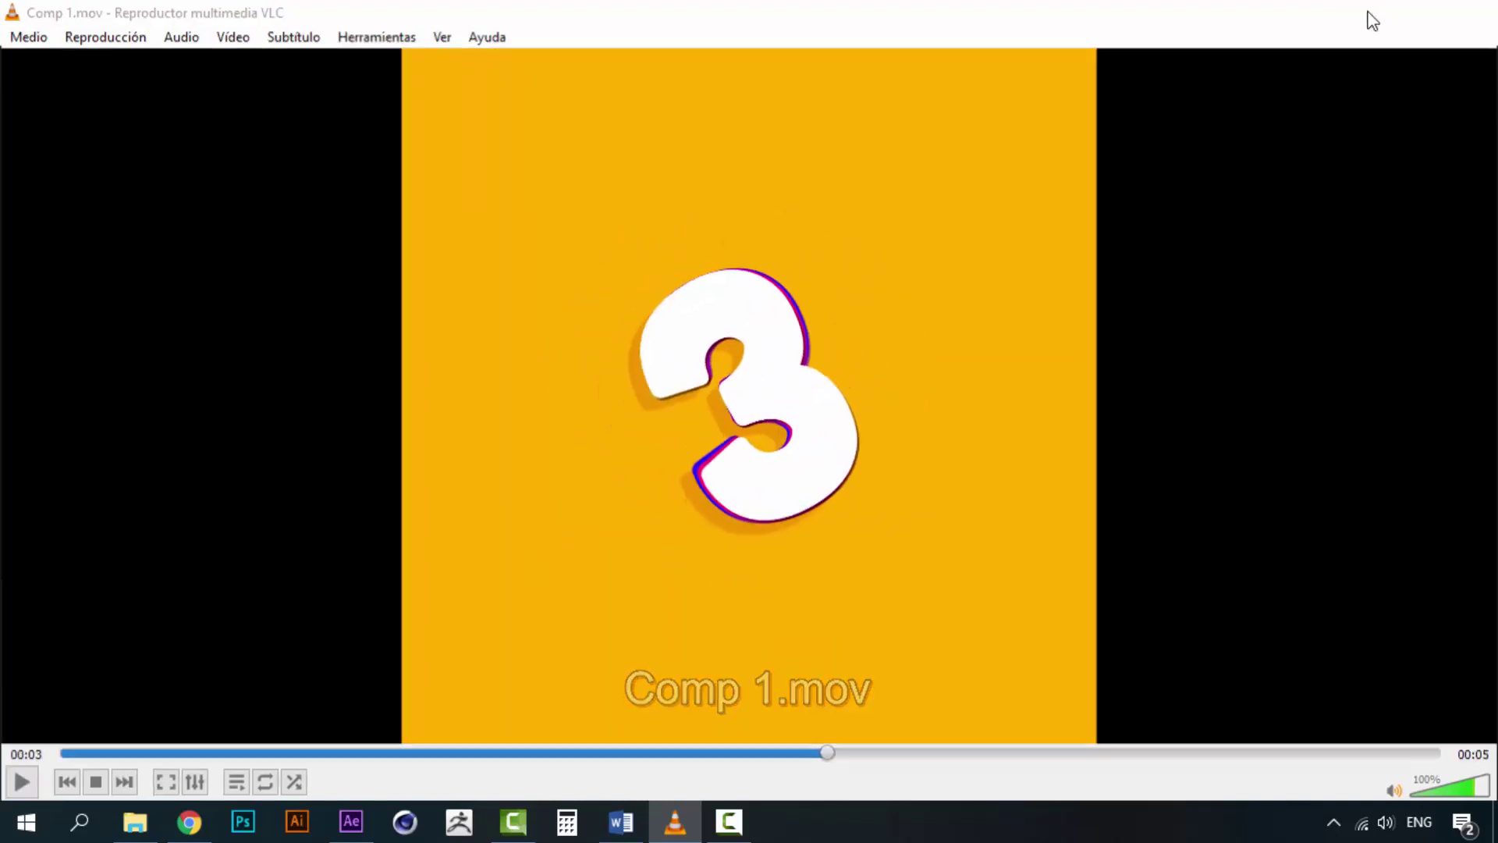
pyautogui.click(1370, 11)
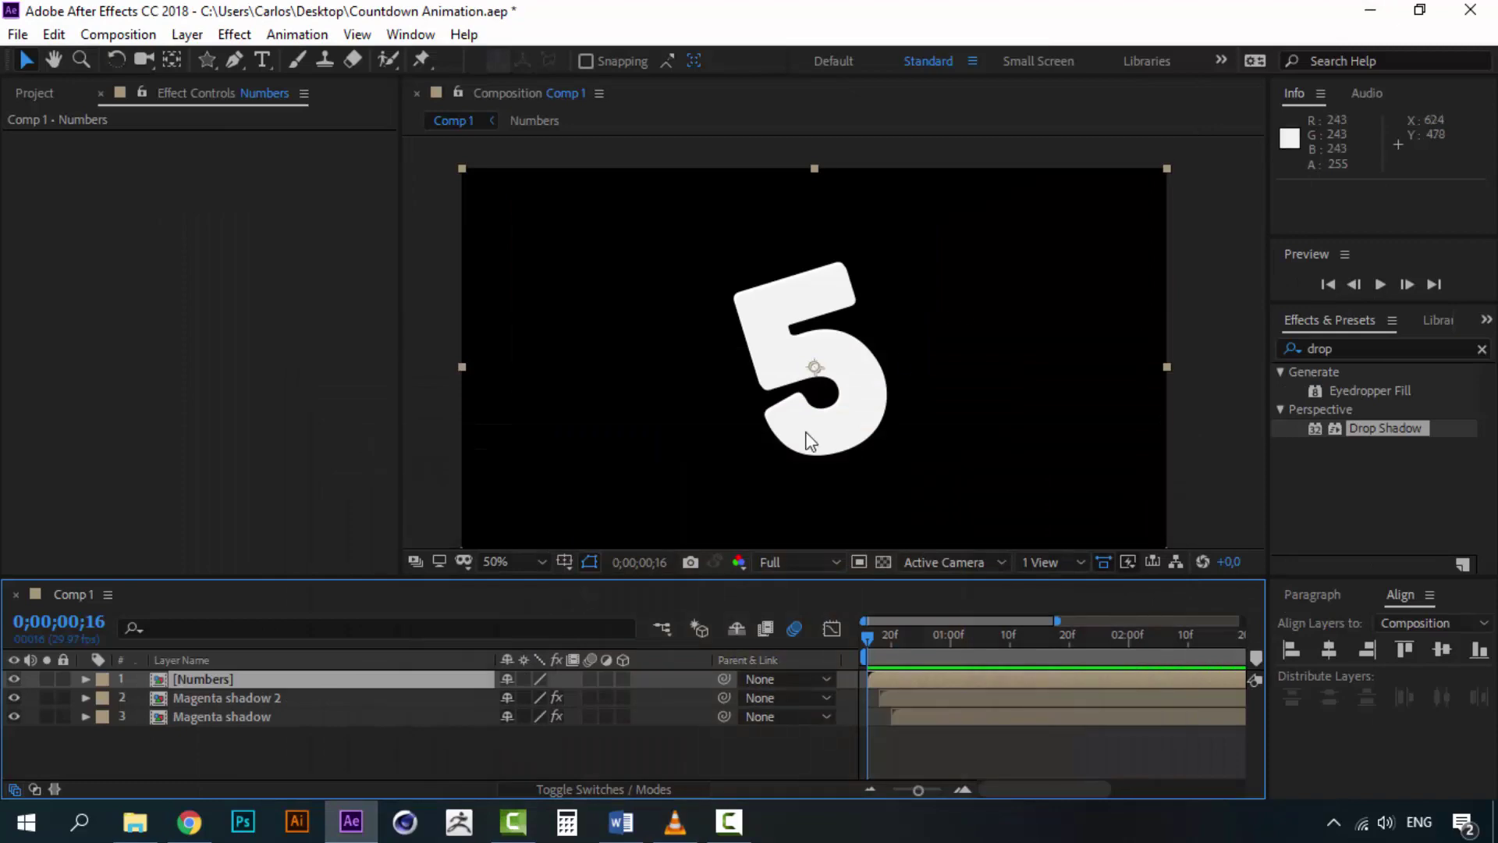